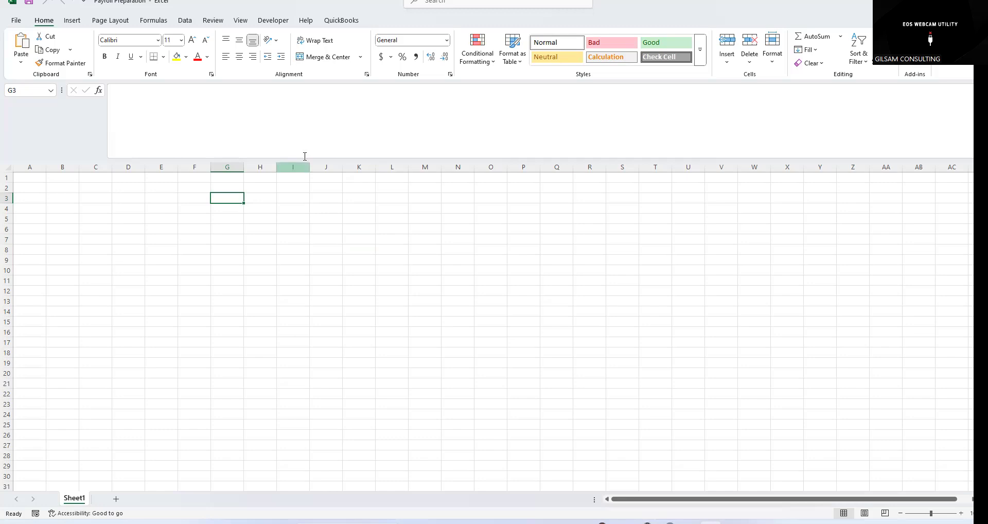
Step: Shrink the formula bar to a single line in height
click(312, 136)
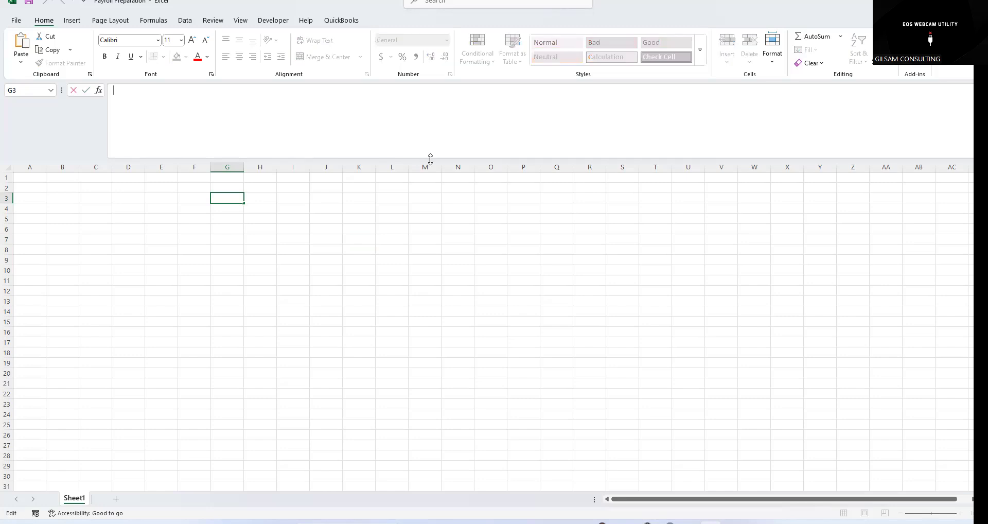
drag(430, 150, 426, 99)
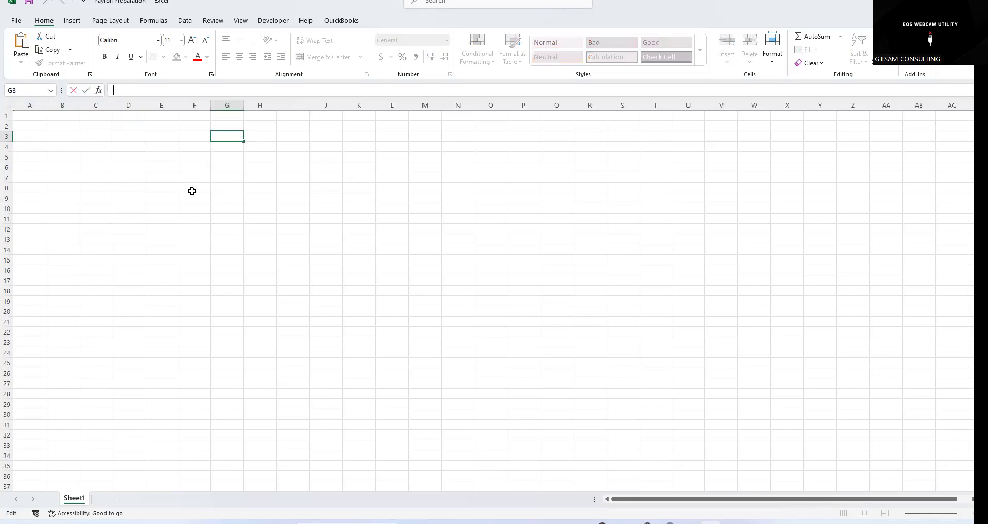
Step: Enter the text "sumif" in cell G7 and "Sumifs" in cell G10
click(227, 177)
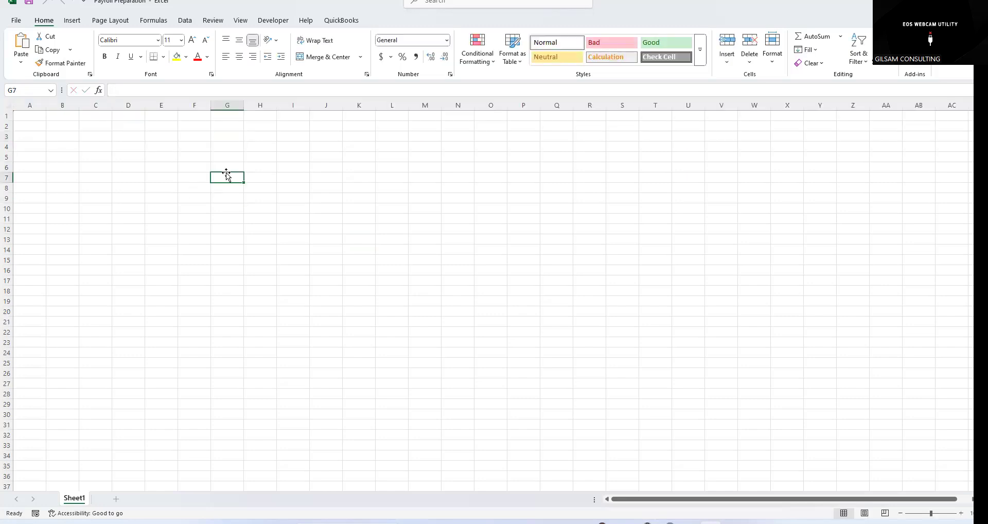
text(sumif)
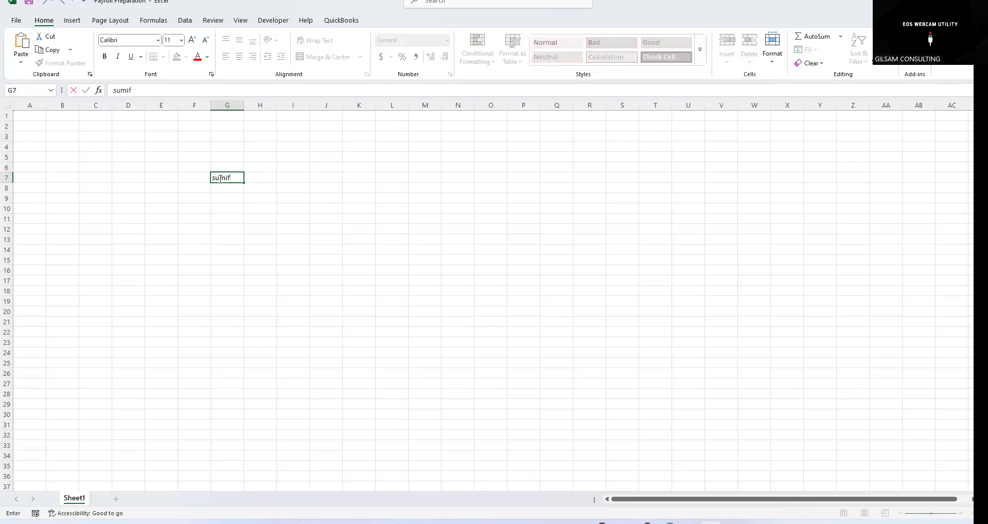
click(227, 210)
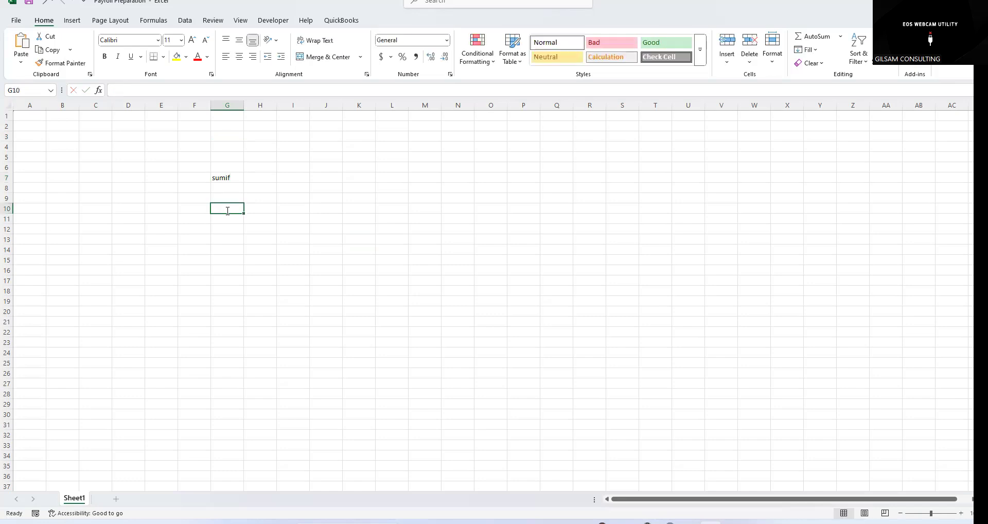
text(Sumifs)
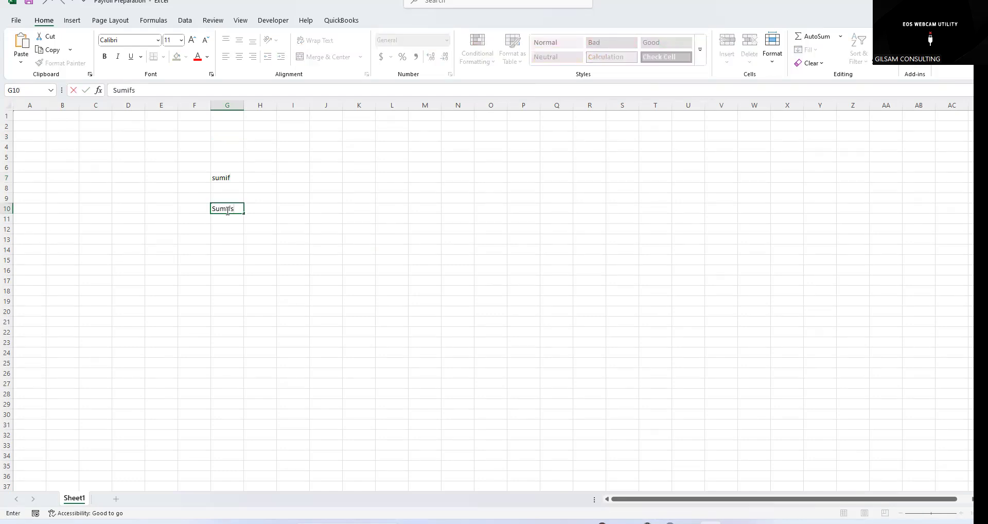
click(237, 182)
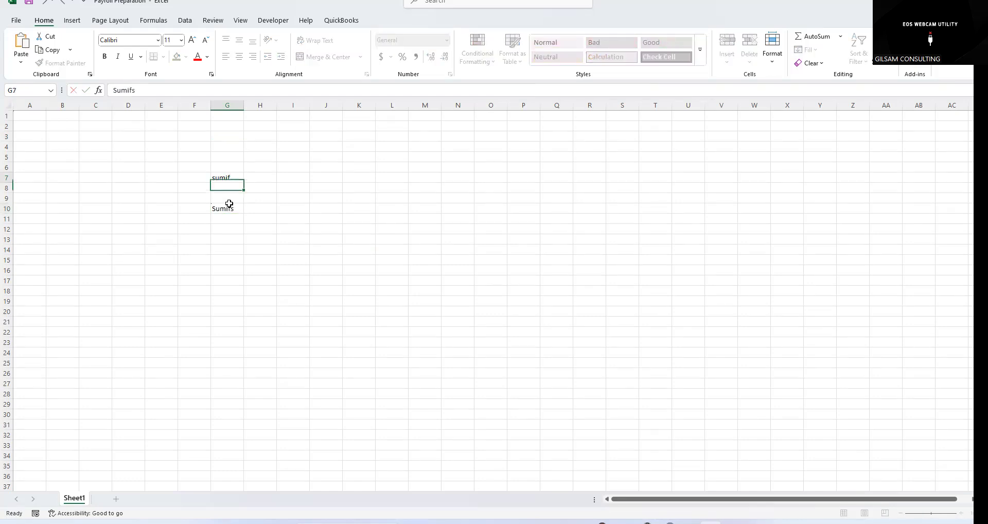
drag(231, 212, 231, 212)
click(368, 217)
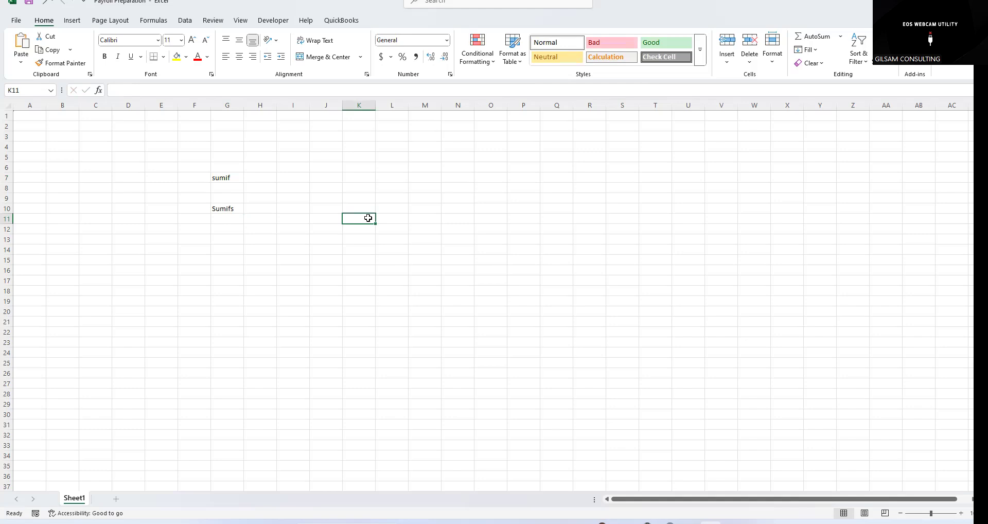
Step: Add a new worksheet and open SEC_B_WITH_VAT_PIN1 in File Explorer from C:, SERVER Gilsam, Other Companies, Vint, VAT, 2025, Feb, csv
click(116, 499)
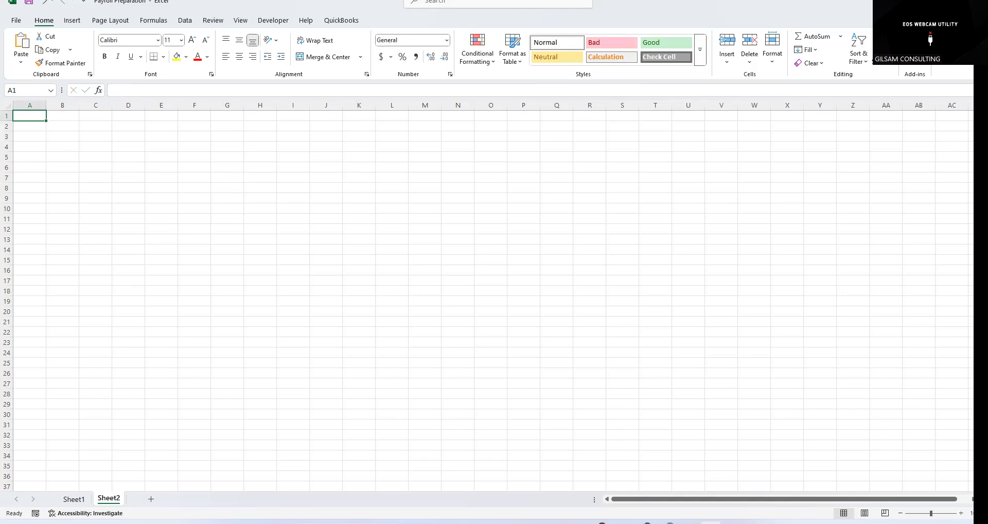
click(462, 523)
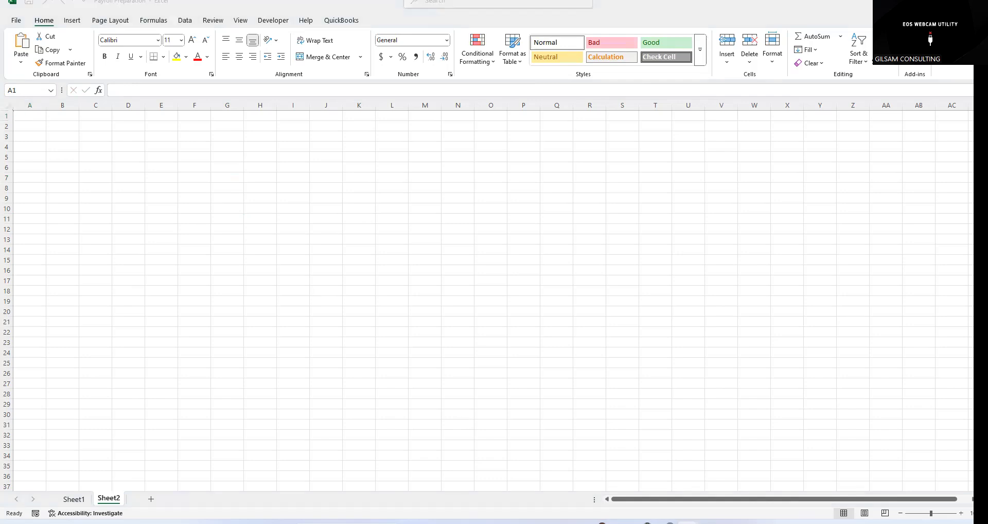
click(45, 246)
double_click(128, 163)
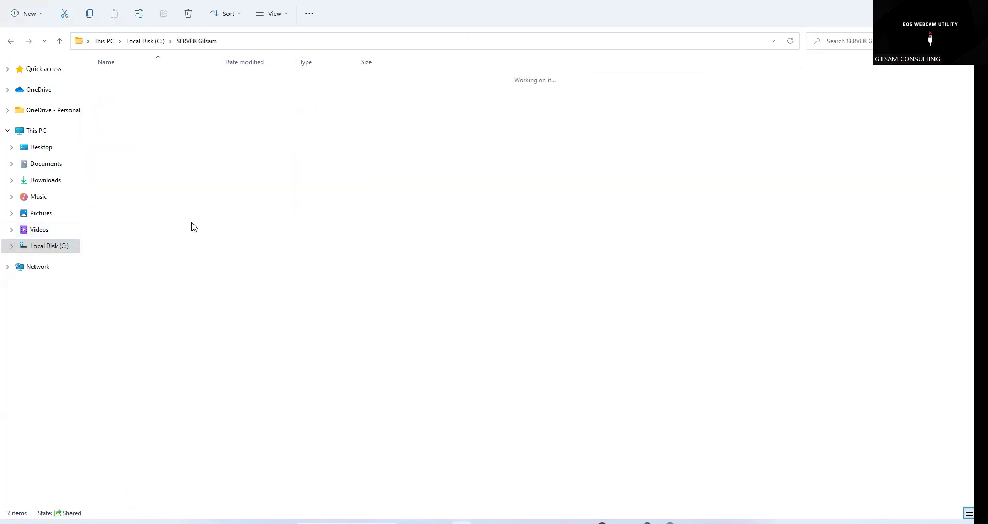
double_click(125, 144)
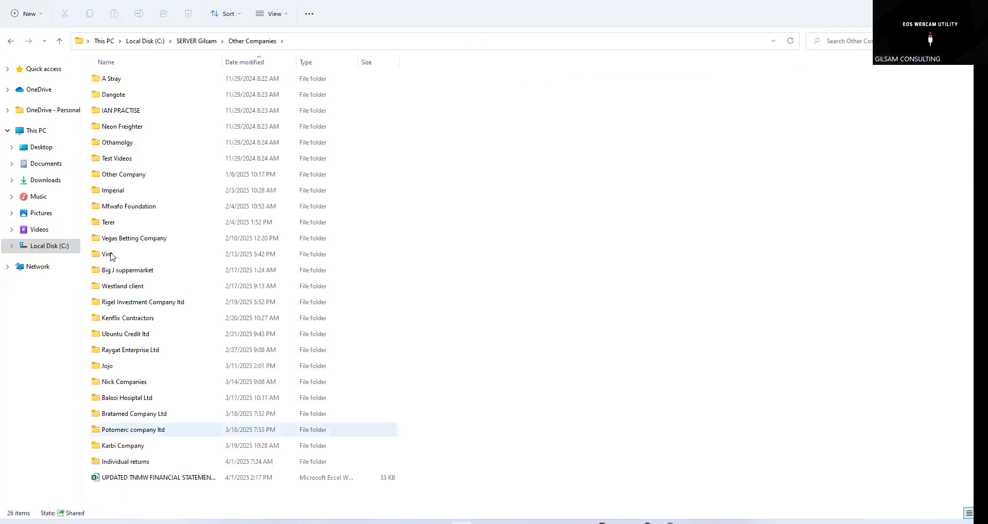
double_click(108, 255)
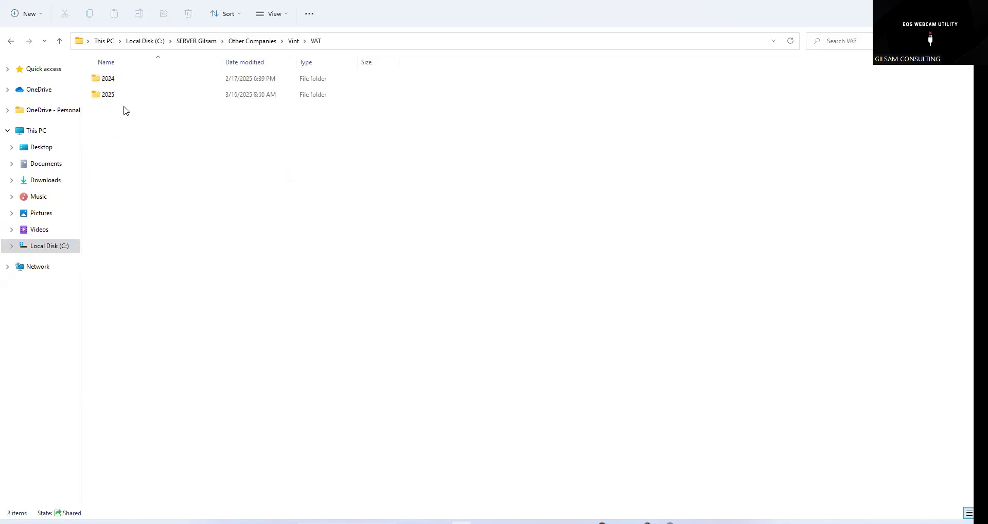
click(116, 101)
double_click(116, 100)
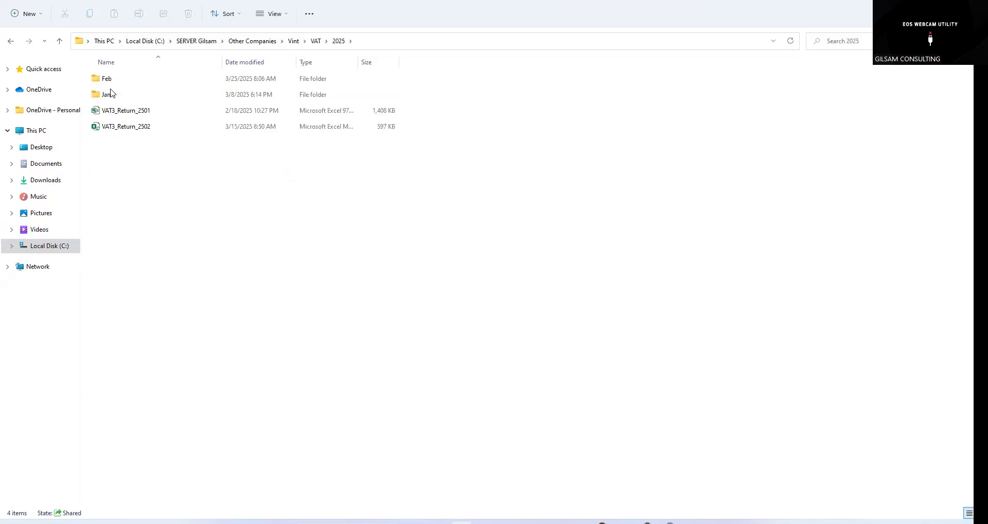
double_click(110, 80)
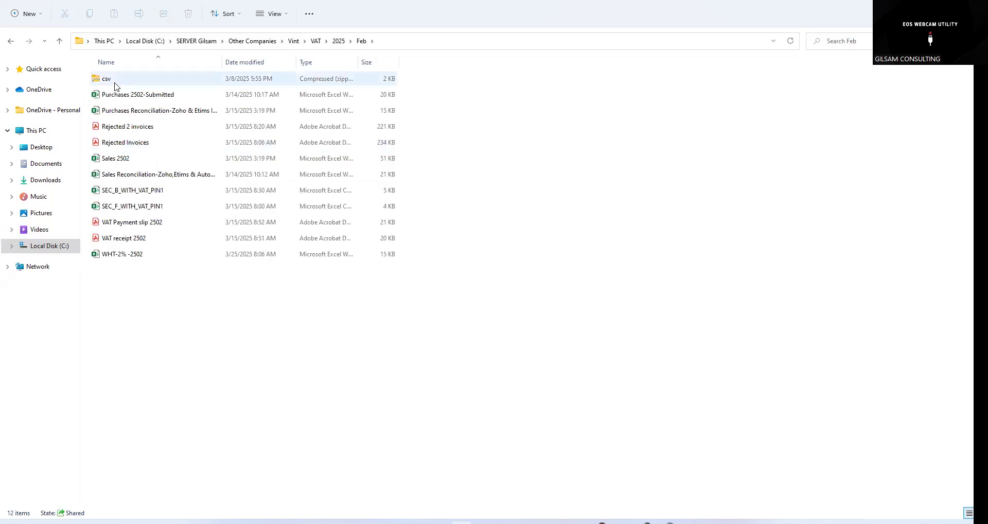
double_click(119, 81)
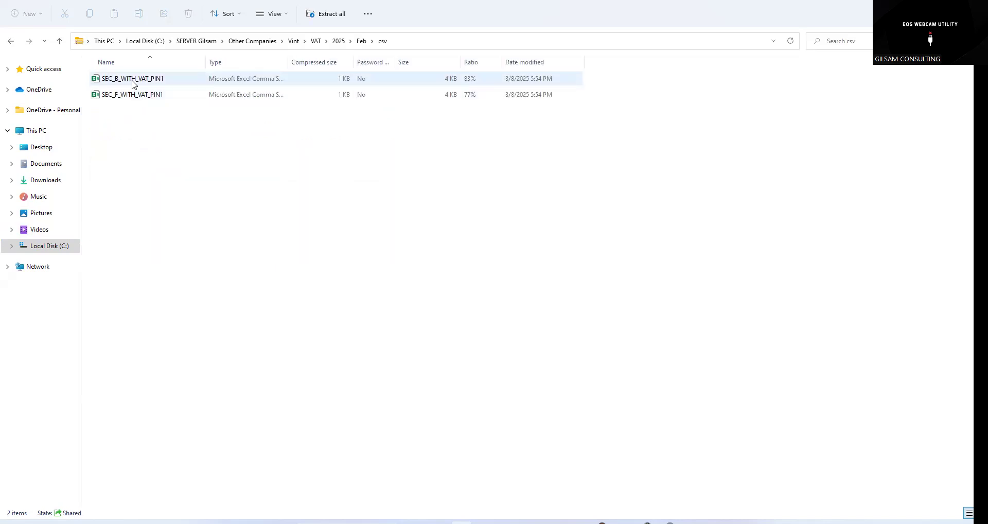
double_click(137, 81)
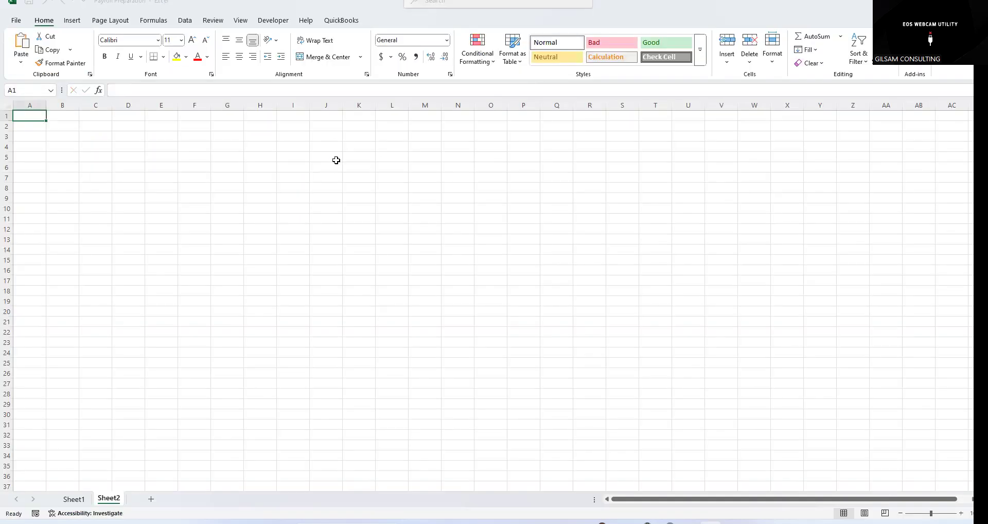
Step: Copy all the data of the CSV file into Sheet2 of the Payroll Preparation workbook, starting at A1
key(ctrl+space)
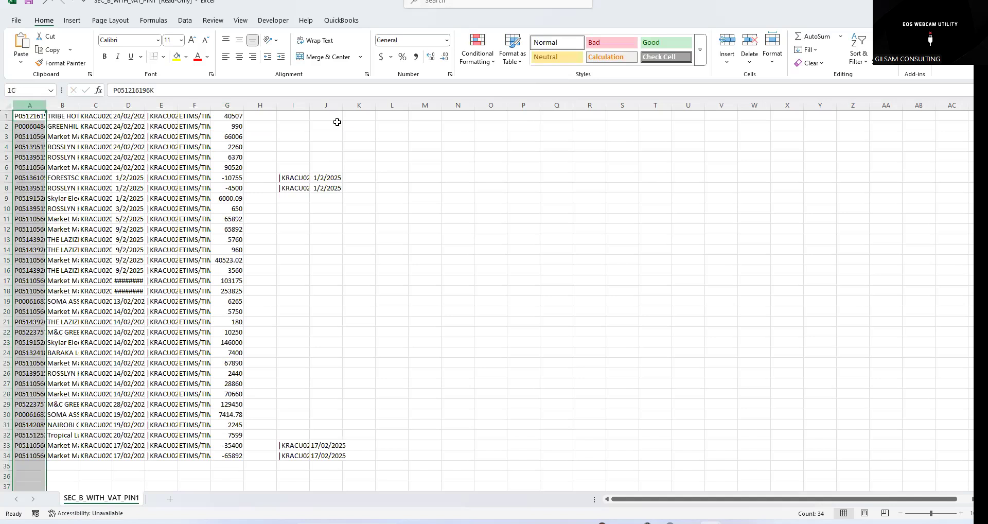
key(ctrl+shift+End)
key(ctrl+c)
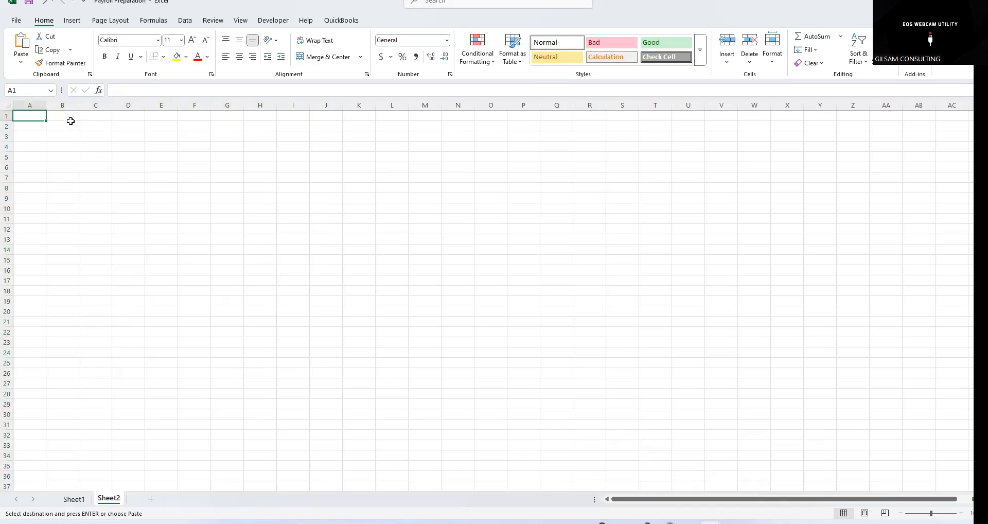
Step: Rename Sheet2 as "Auto populated vat"
right_click(119, 500)
click(158, 387)
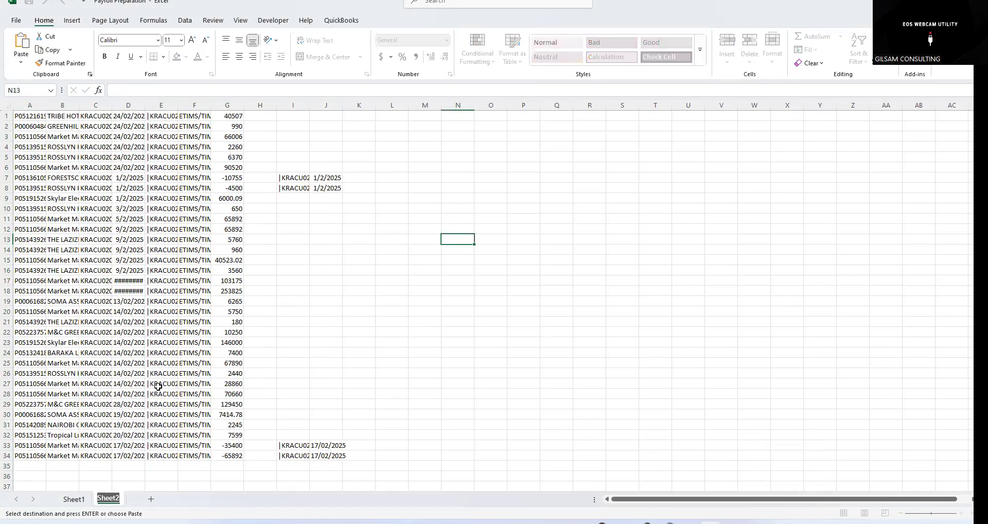
text(Auto popua)
key(BackSpace)
text(late)
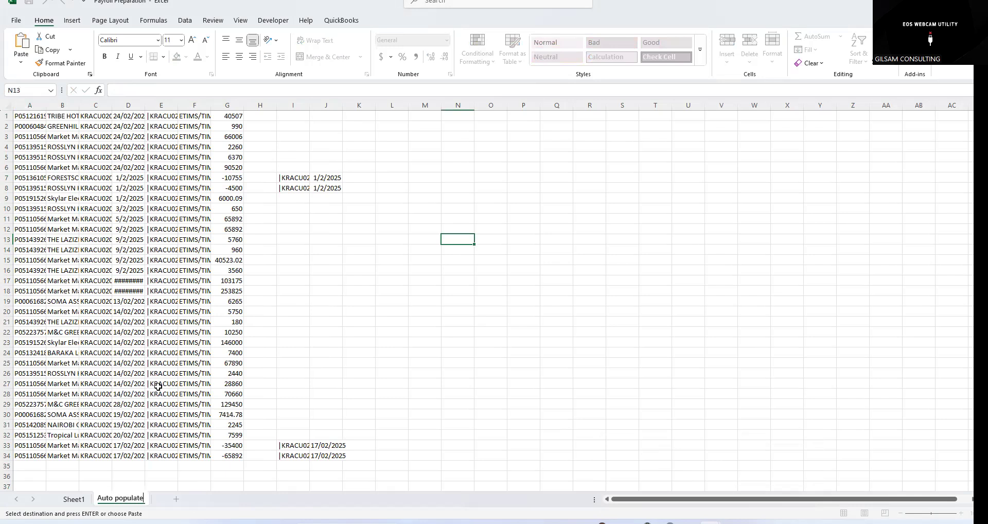
text(d vat)
key(Return)
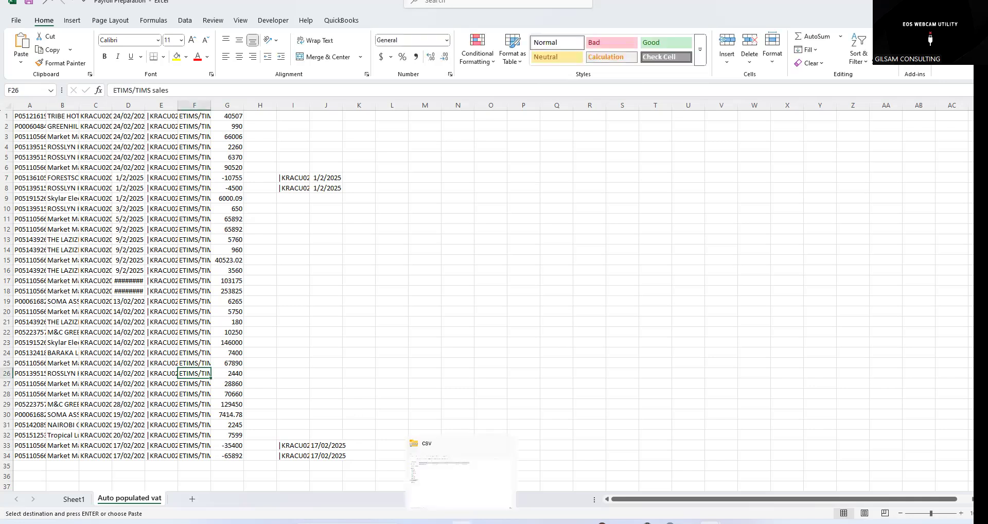
Step: Open the Sales 2502 workbook from the Feb folder in File Explorer
key(alt+Tab)
click(58, 43)
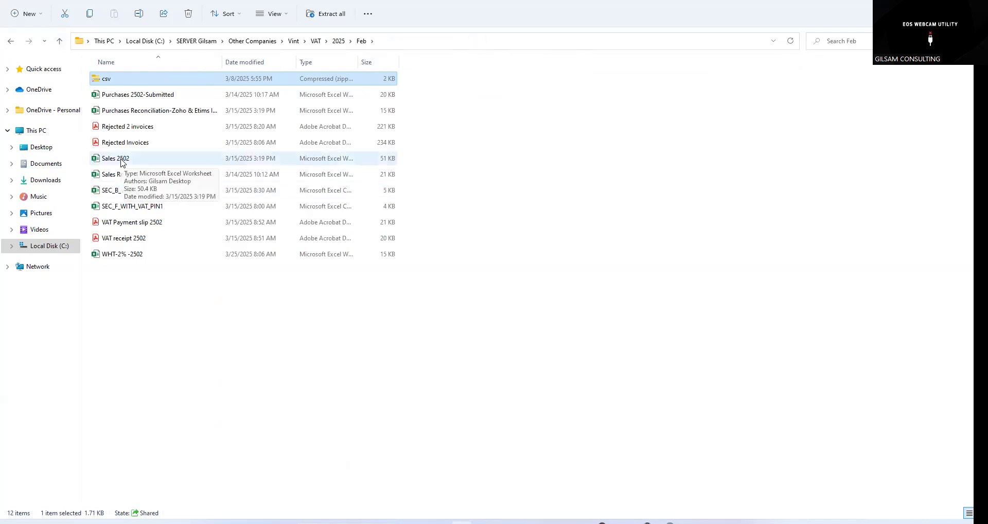
click(329, 161)
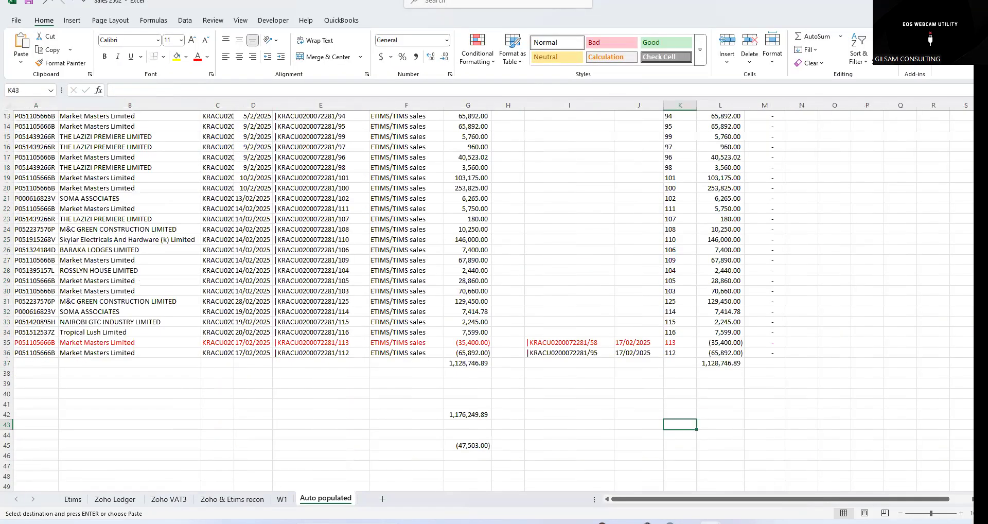
Step: Examine the invoice list and the reconciliation adjustments on the Zoho Ledger sheet
key(ctrl+Page_Up)
key(ctrl+Page_Up)
key(ctrl+Page_Up)
key(ctrl+Page_Up)
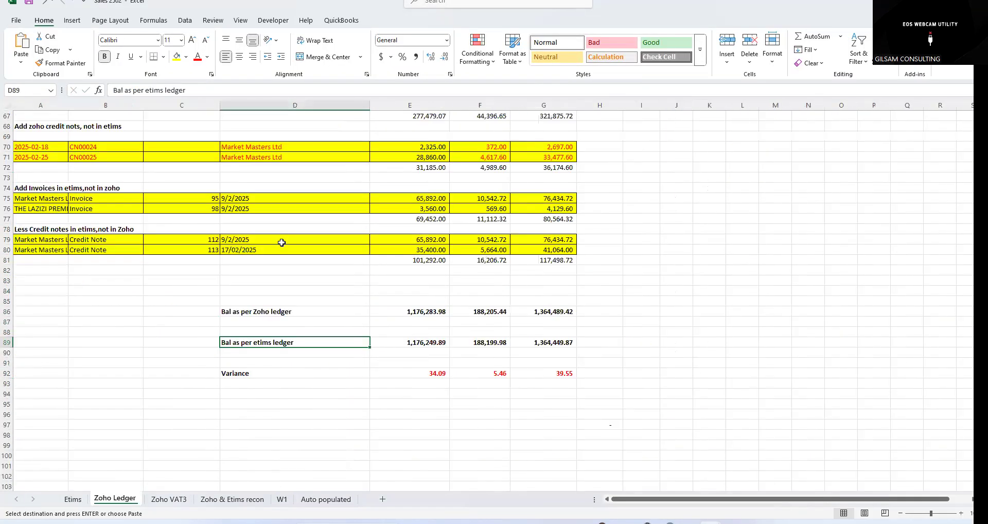
scroll(271, 243, up, 10)
scroll(262, 241, up, 12)
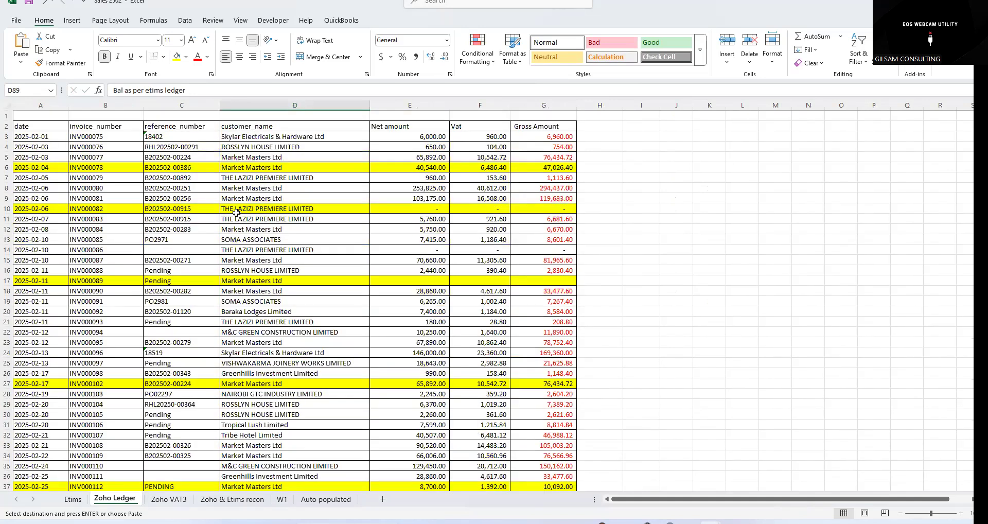
scroll(278, 291, down, 6)
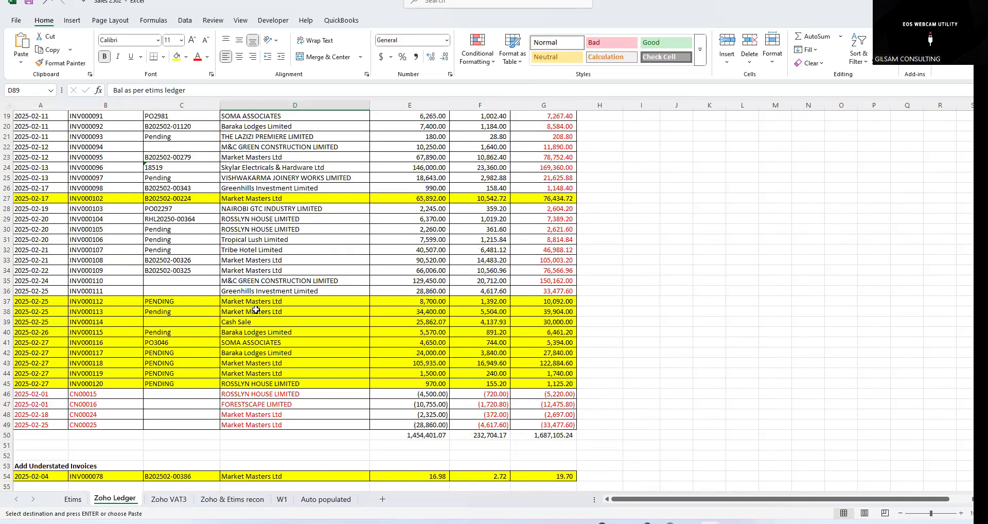
scroll(210, 408, down, 10)
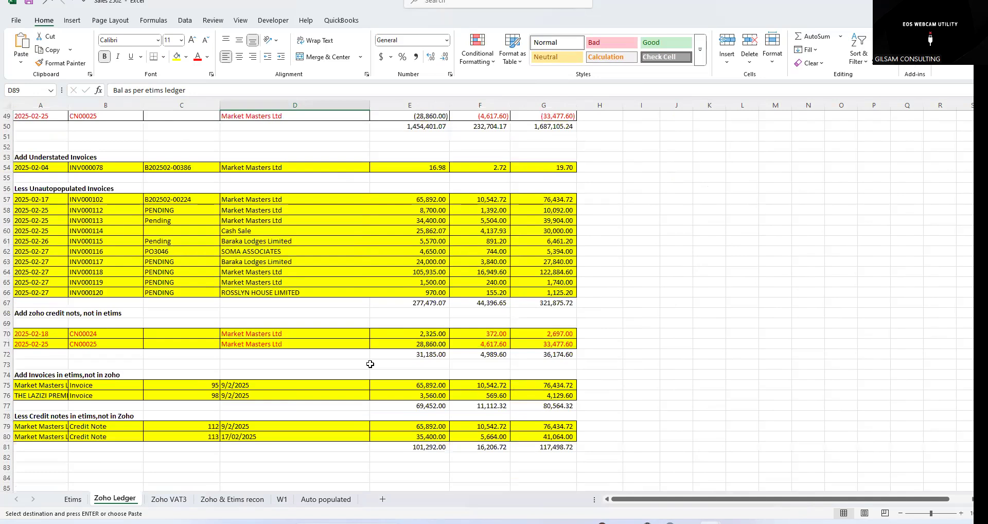
Step: Copy columns A to I of the Etims sheet
click(76, 500)
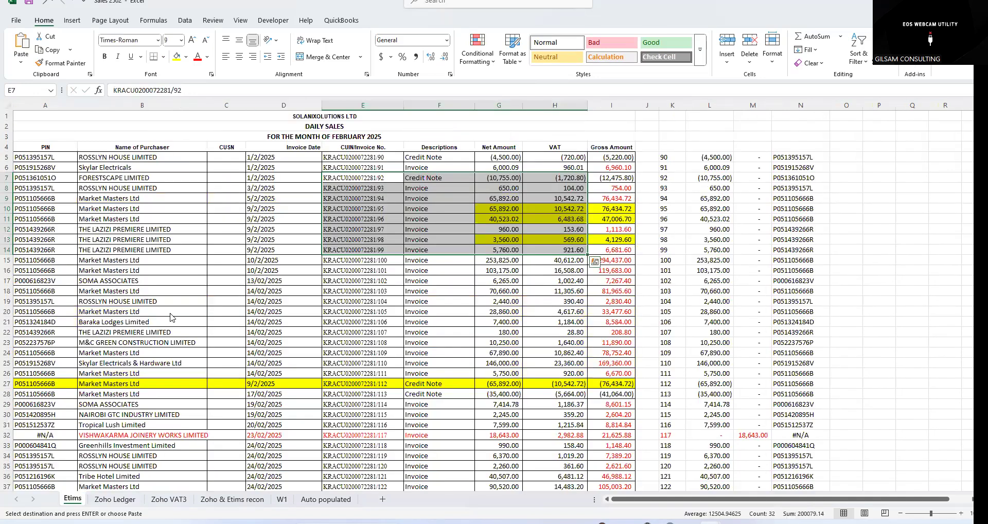
click(403, 212)
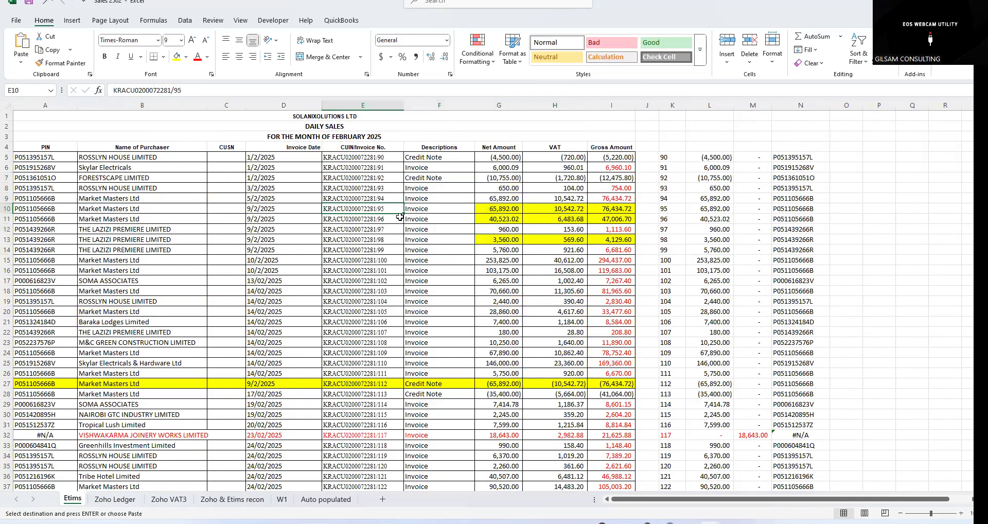
scroll(300, 208, down, 2)
drag(36, 105, 579, 127)
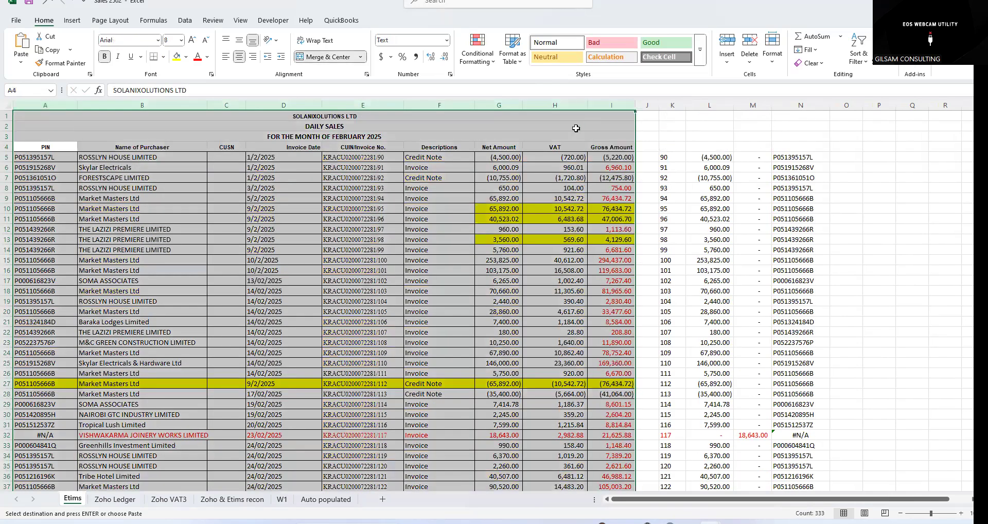
key(ctrl+c)
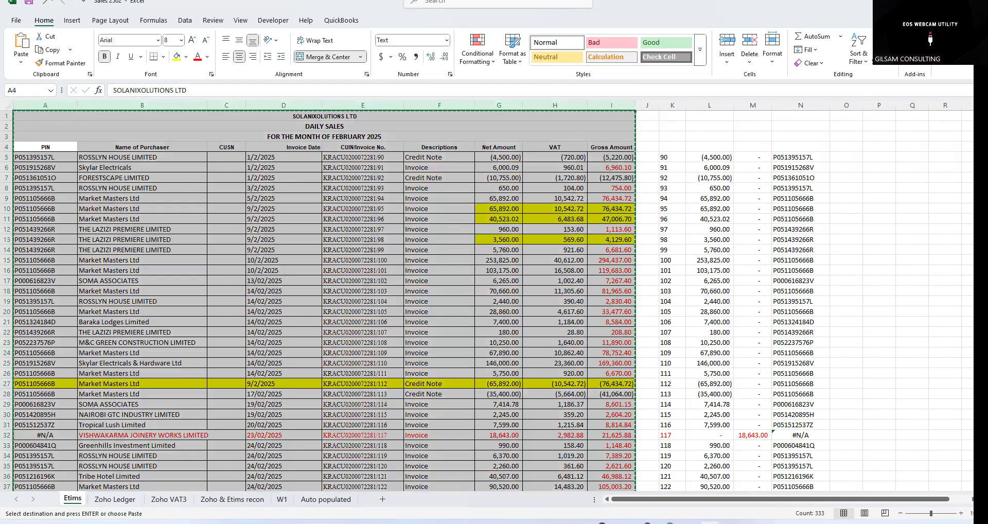
Step: Paste the copied Etims sales columns into a new sheet of the Payroll Preparation workbook, starting at row 1
click(710, 523)
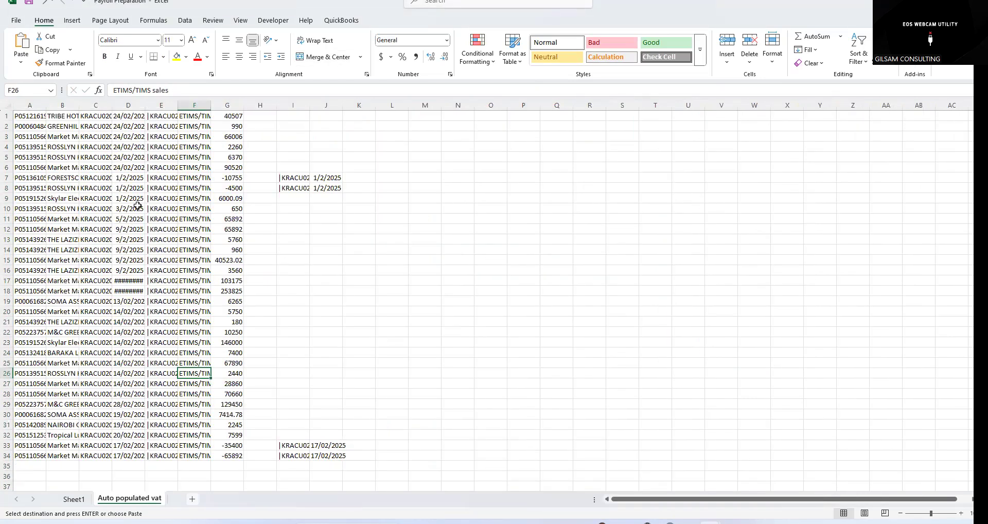
key(shift+F11)
click(6, 117)
key(ctrl+v)
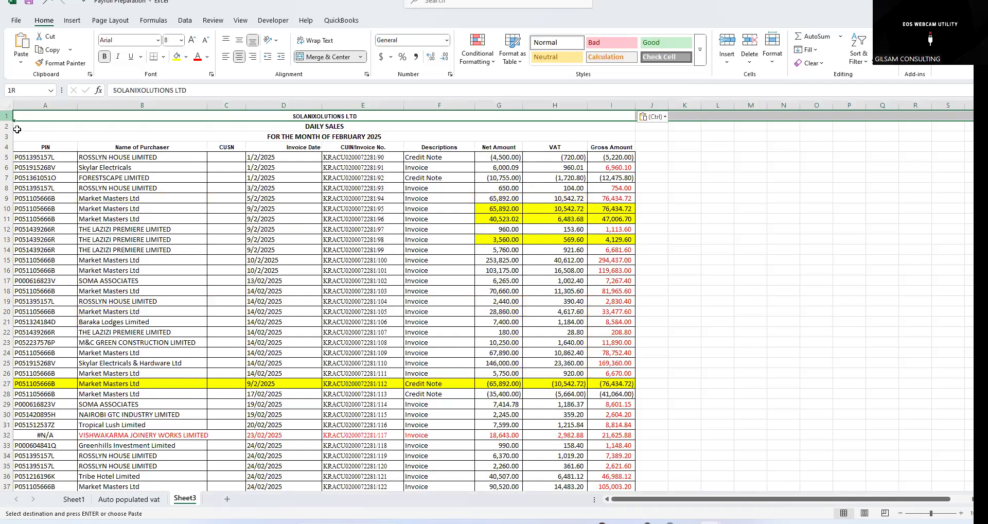
Step: Delete the three title rows above the column headings on the pasted Etims sales sheet
shift+click(24, 137)
right_click(42, 129)
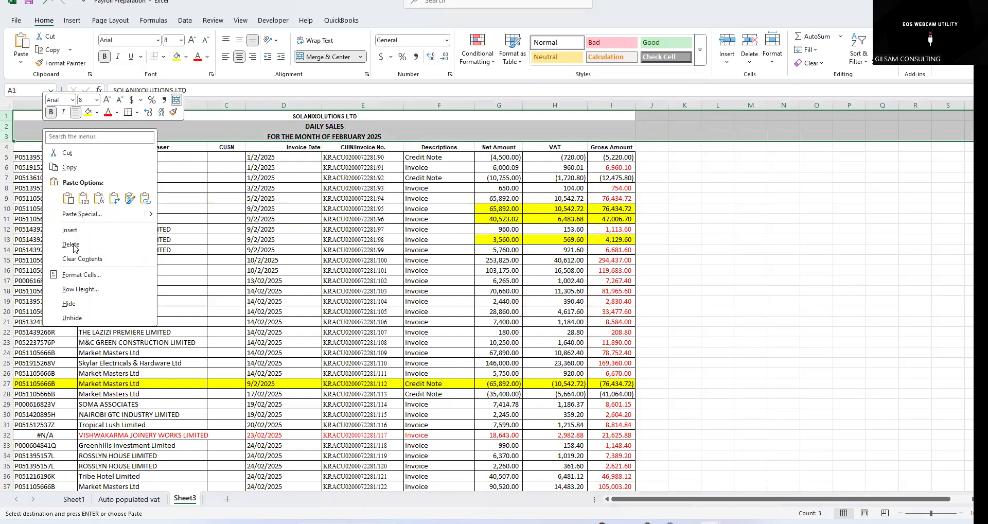
key(d)
click(440, 176)
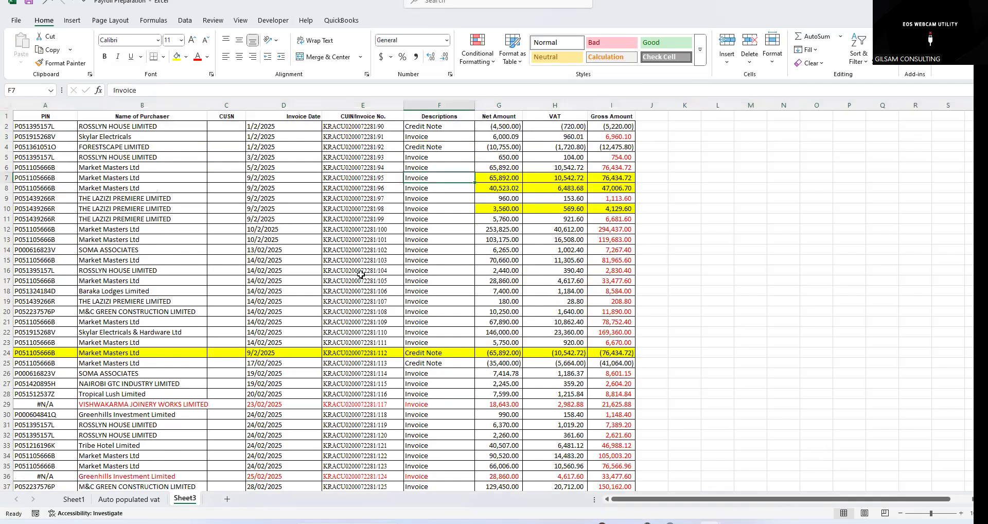
key(Right)
key(Right)
key(Right)
key(Down)
key(shift+Up)
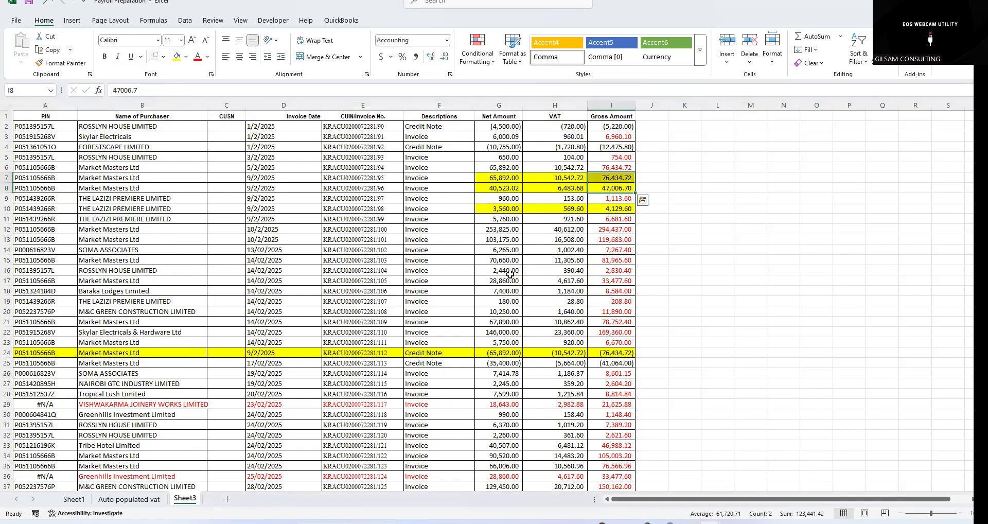
Step: Rename Sheet3 as Etims
scroll(159, 474, down, 5)
right_click(194, 497)
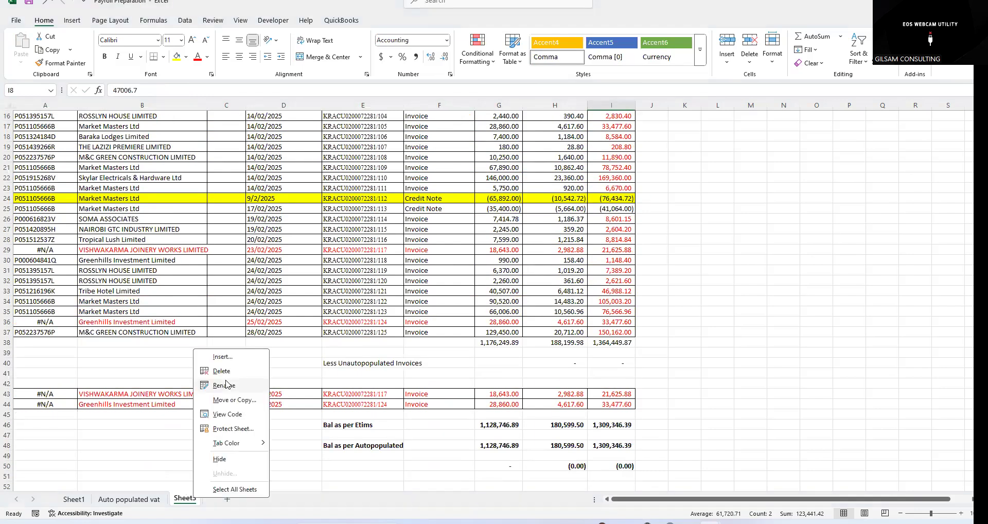
click(225, 384)
text(E)
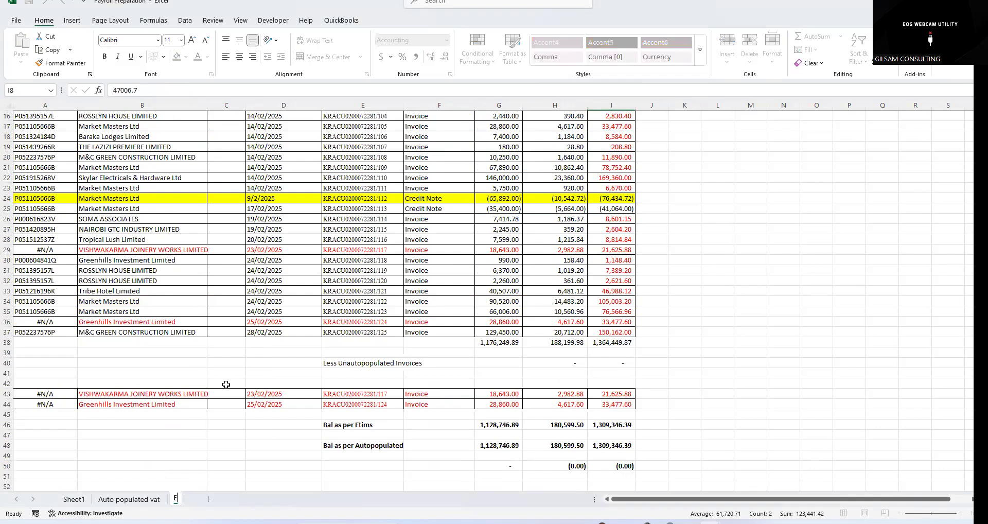
text(tims)
click(623, 319)
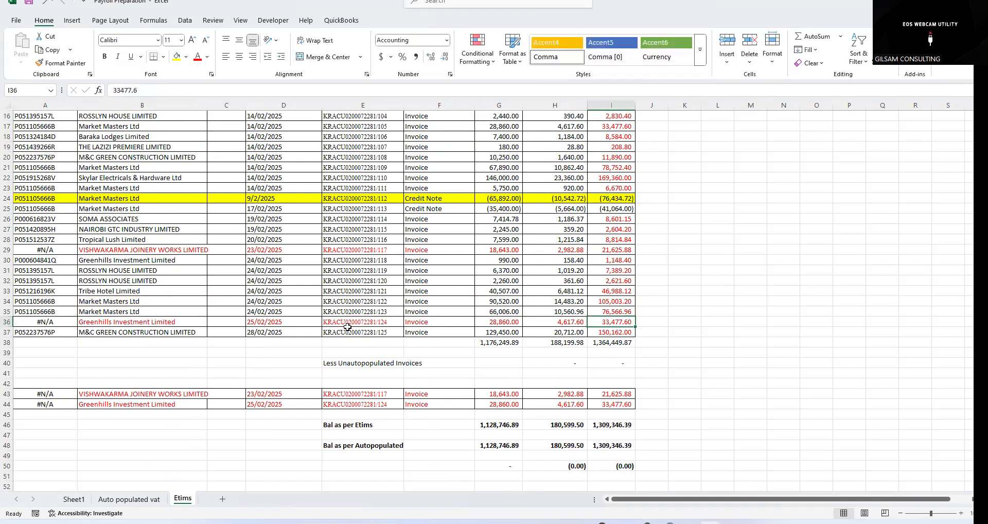
scroll(71, 124, up, 5)
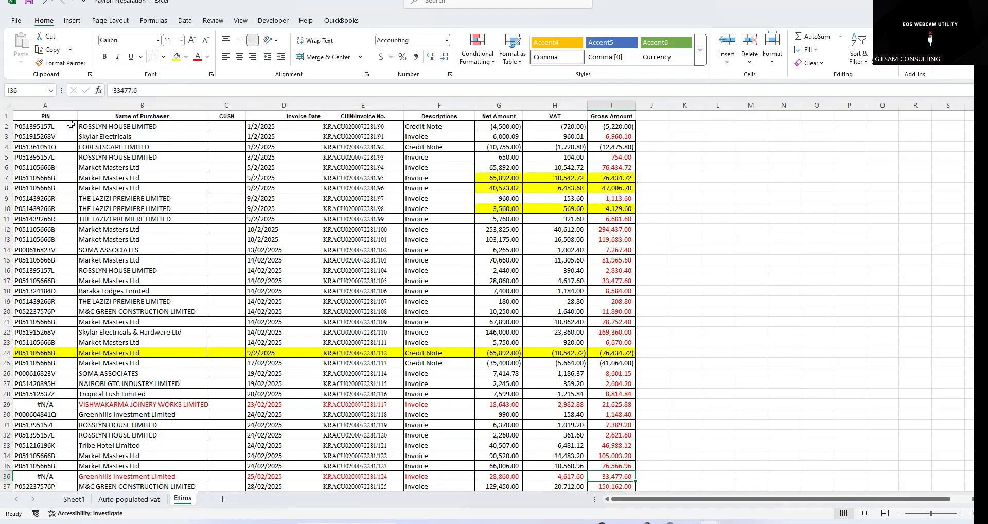
drag(49, 105, 142, 105)
drag(448, 148, 562, 137)
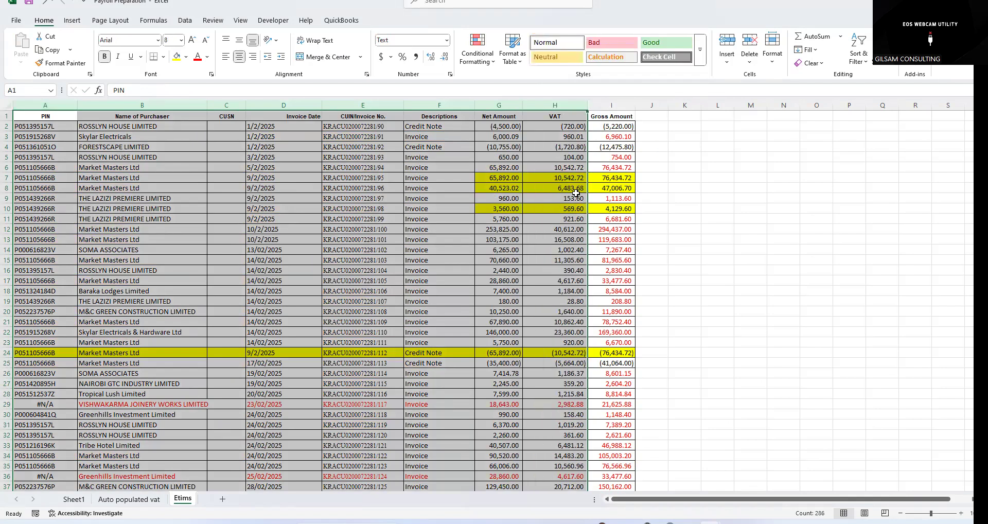
click(673, 217)
Step: Widen columns A to F on the Auto populated vat sheet so their entries are readable
click(148, 501)
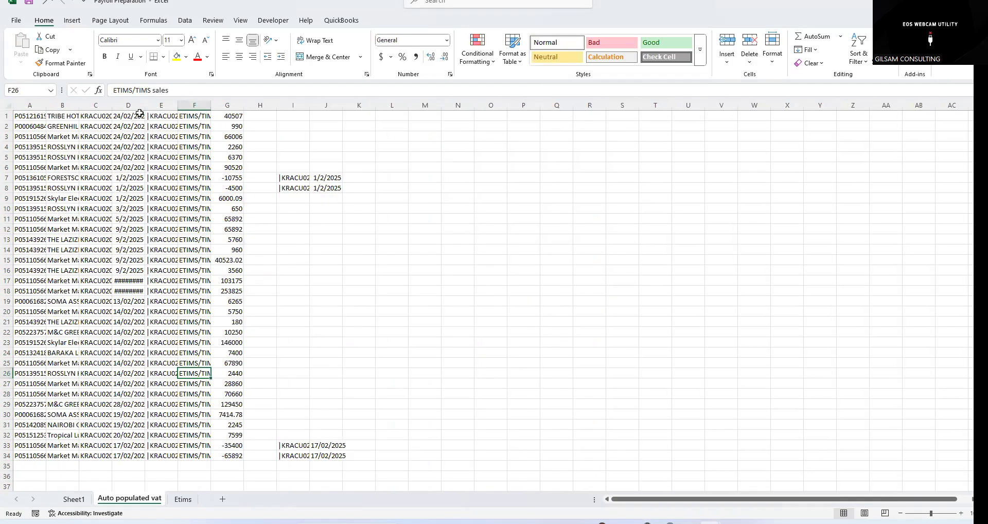
drag(80, 109, 127, 114)
drag(46, 107, 76, 106)
drag(245, 103, 354, 127)
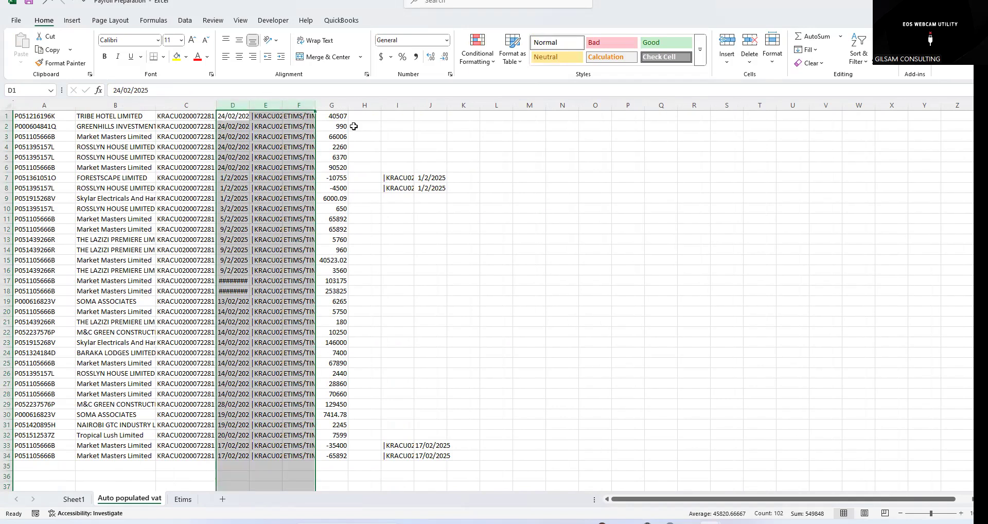
Step: Examine the invoice numbers and amounts on the Auto populated vat sheet alongside the matching rows on the Etims sheet
drag(409, 115, 411, 435)
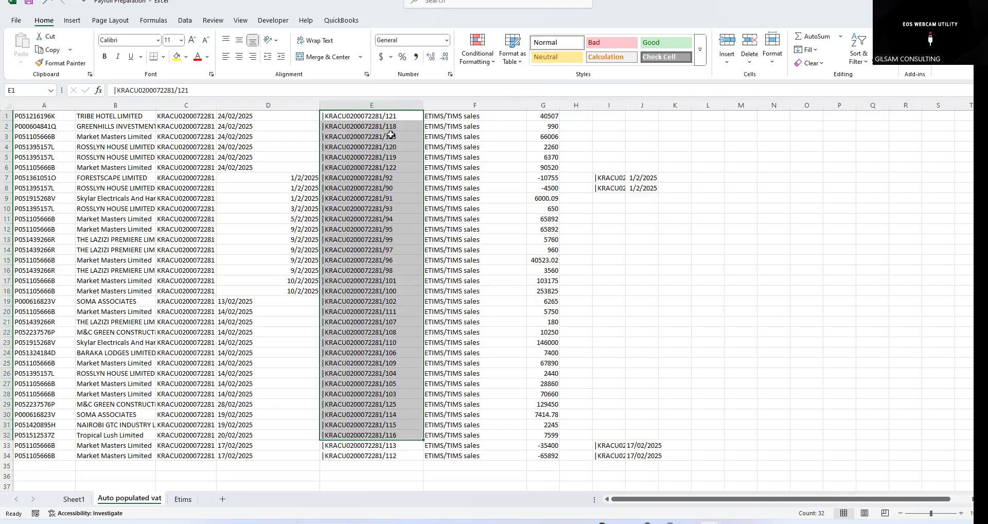
click(376, 105)
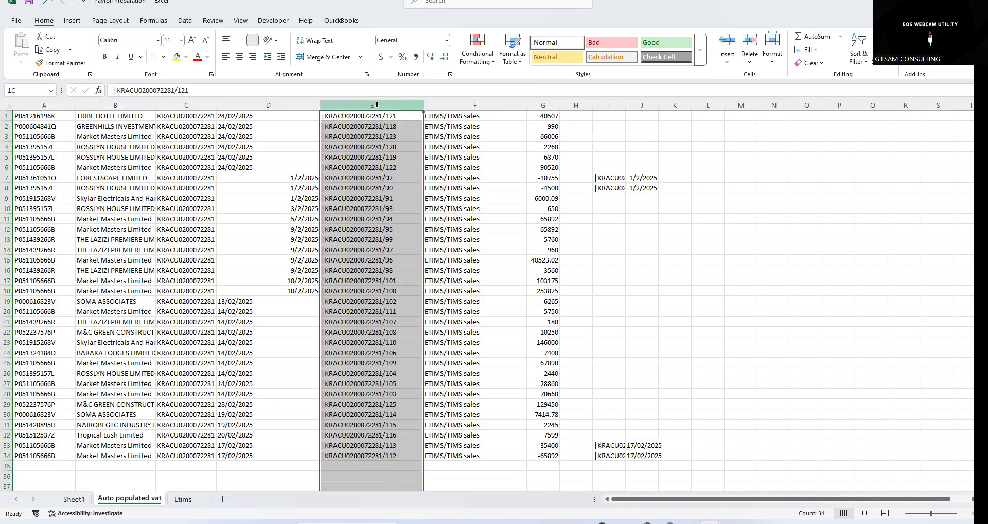
drag(534, 115, 372, 467)
click(184, 500)
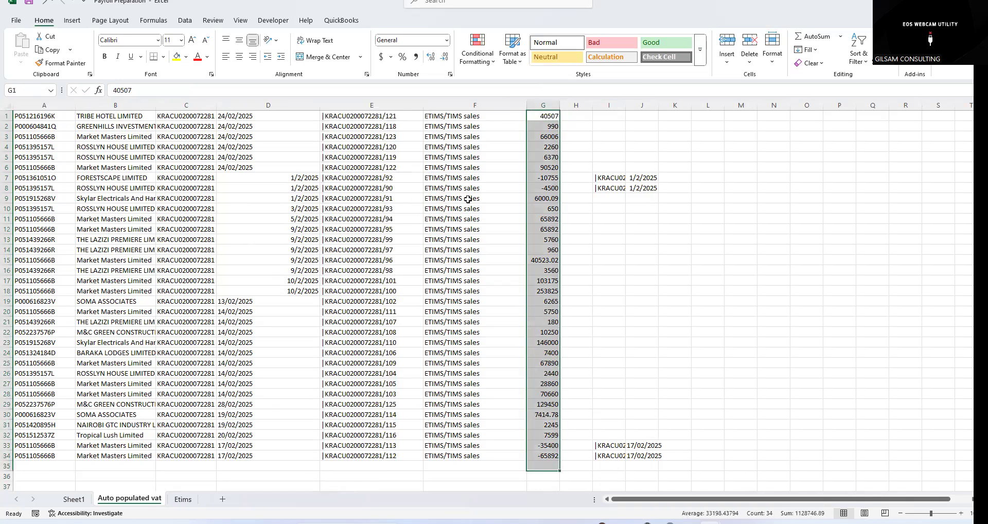
drag(46, 126, 355, 404)
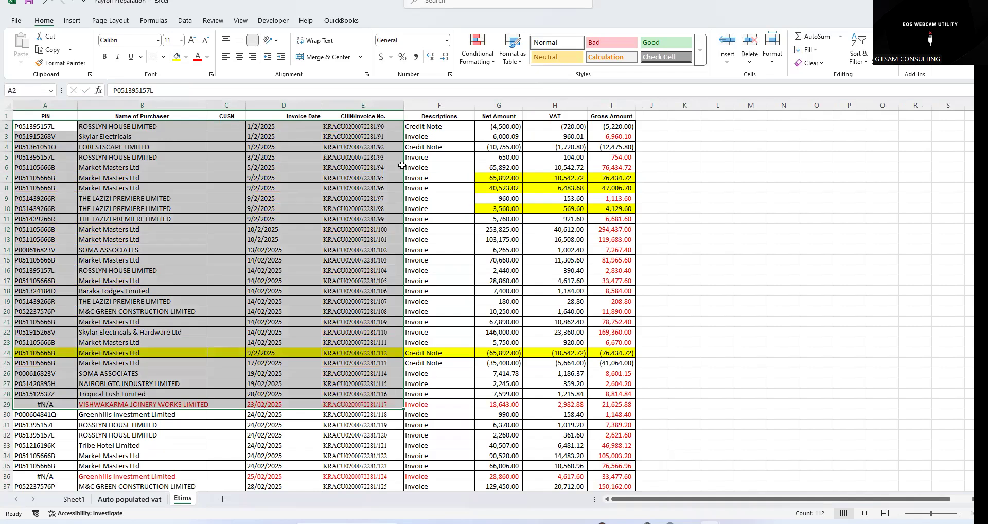
key(ctrl+Page_Up)
click(737, 251)
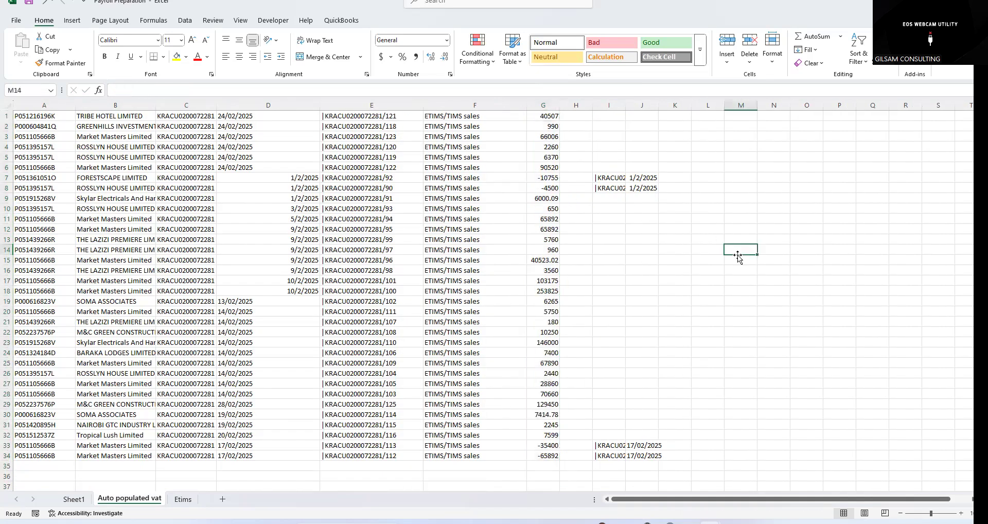
Step: Apply the comma number style to the amounts in column G and narrow column F to about 20.29
click(553, 105)
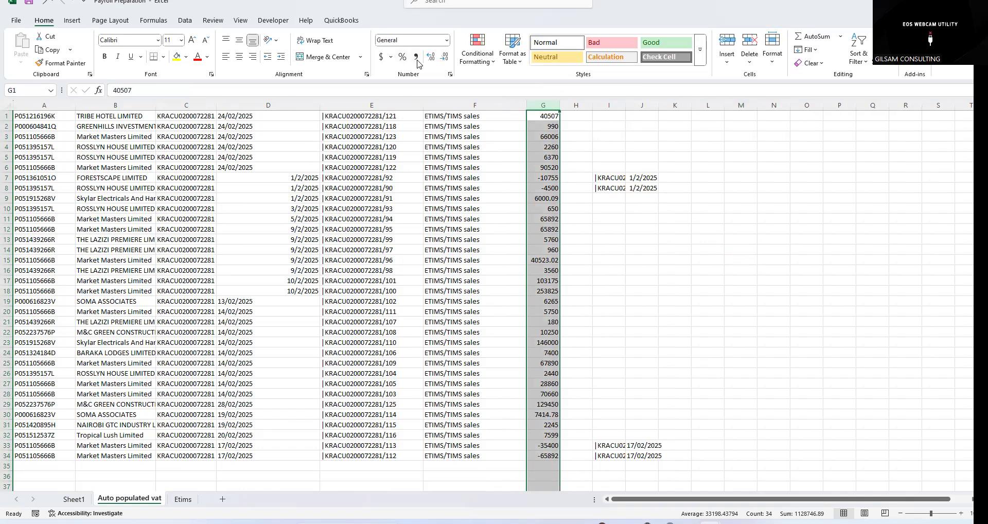
click(416, 58)
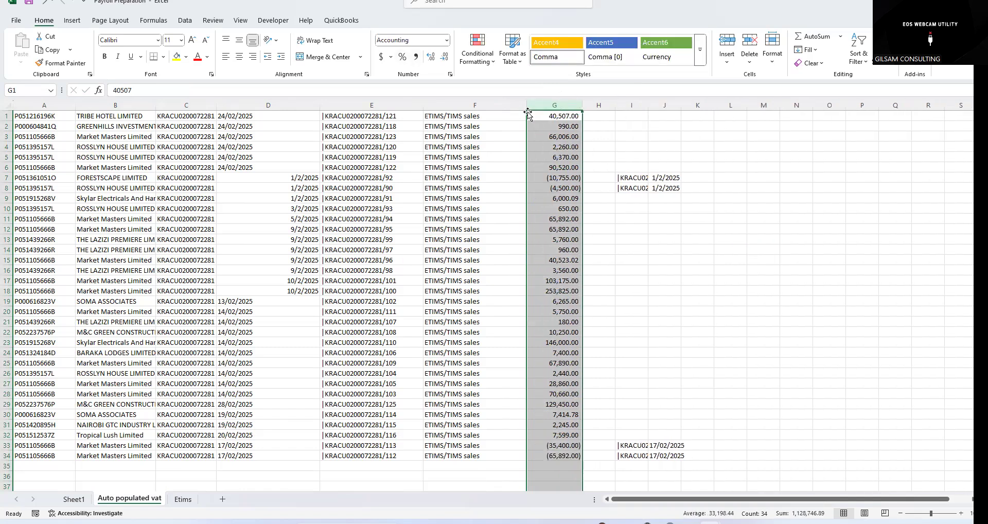
drag(527, 105, 500, 107)
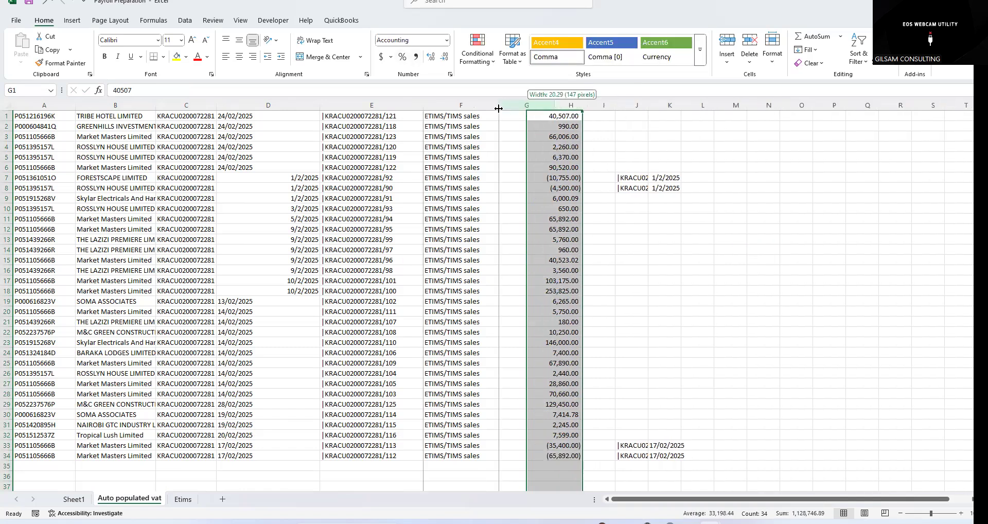
Step: Left-align the dates in column D of the Auto populated vat sheet
click(294, 105)
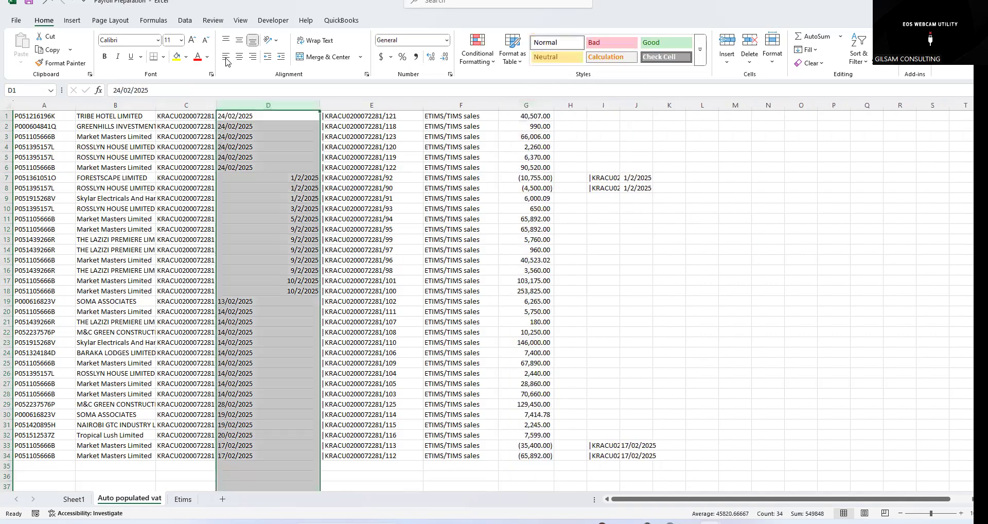
key(alt+h)
key(a)
key(l)
Step: Narrow column D to about 15.86, narrow column E slightly, and widen column I
drag(319, 105, 276, 105)
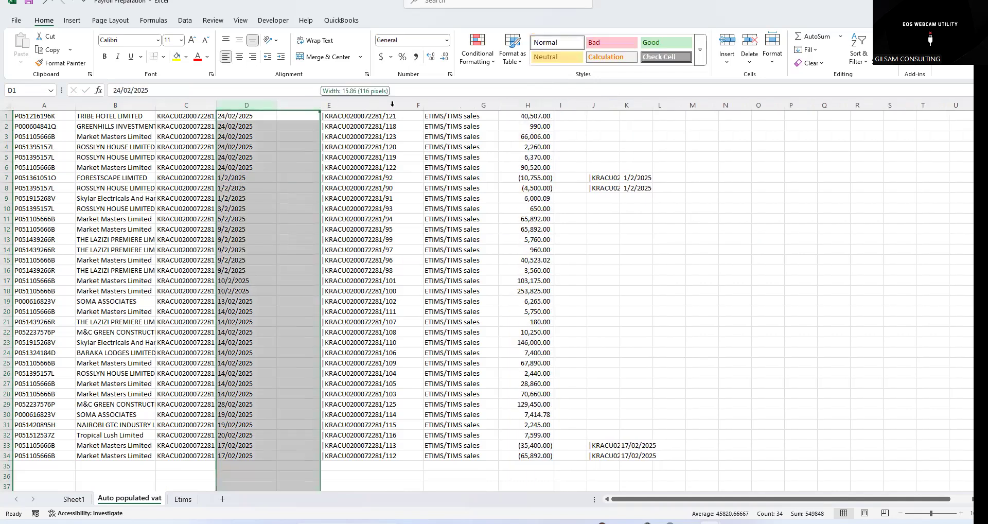
drag(375, 106, 367, 105)
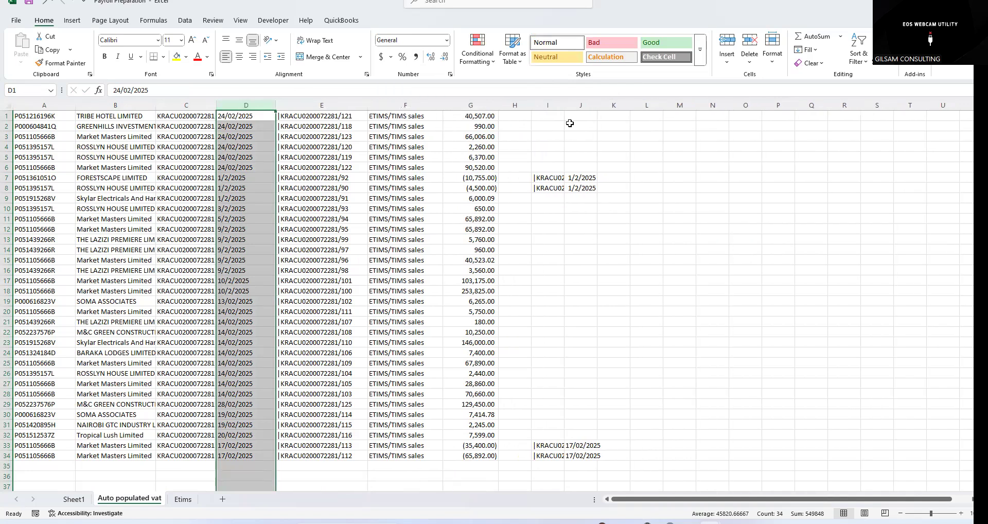
click(580, 229)
drag(564, 106, 587, 107)
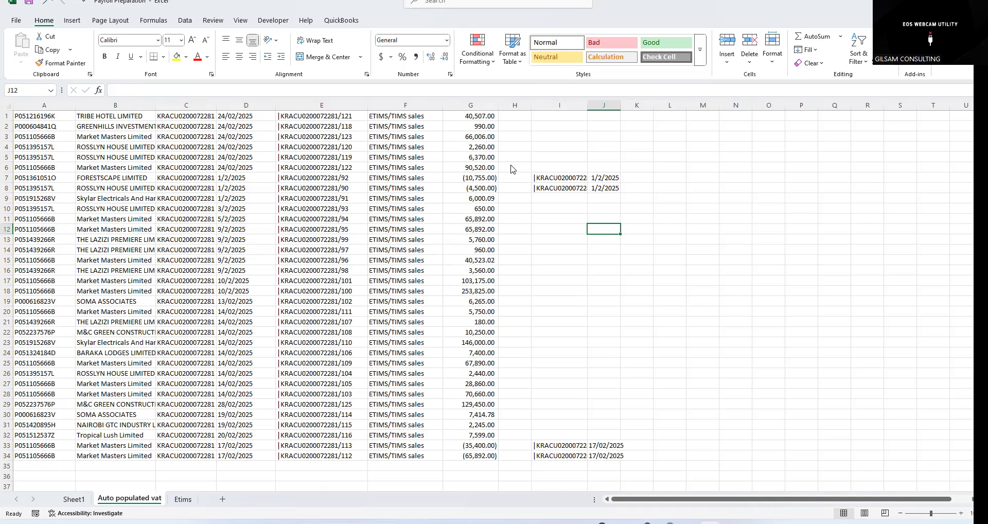
key(alt+Tab)
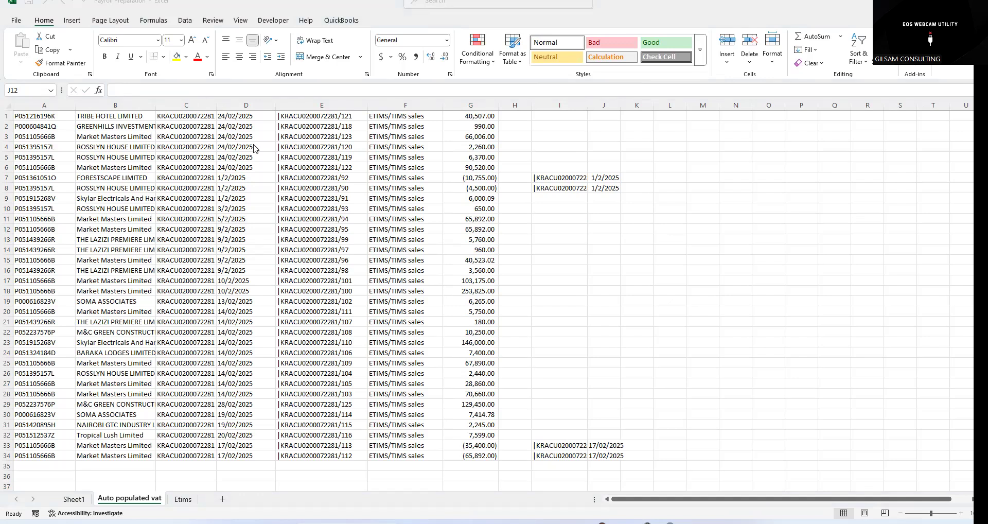
click(183, 499)
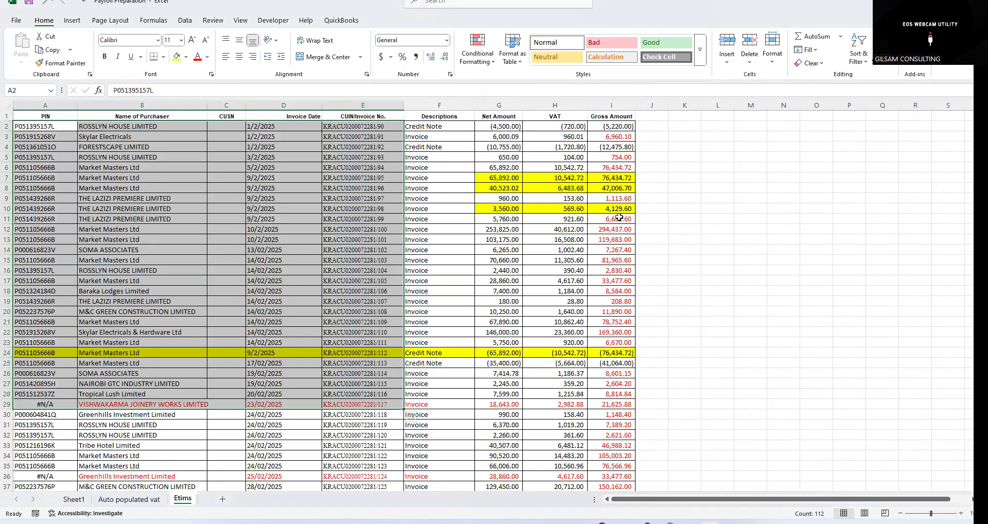
click(620, 219)
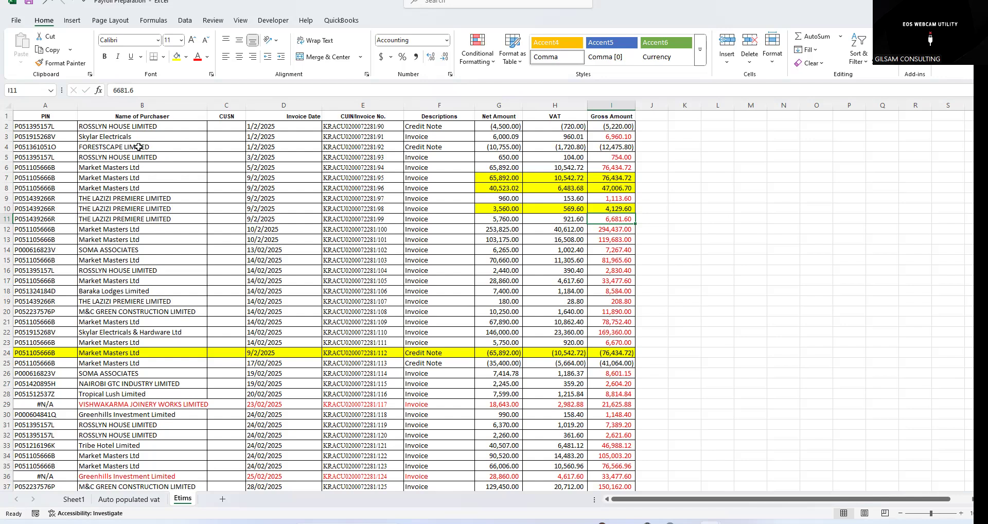
click(129, 126)
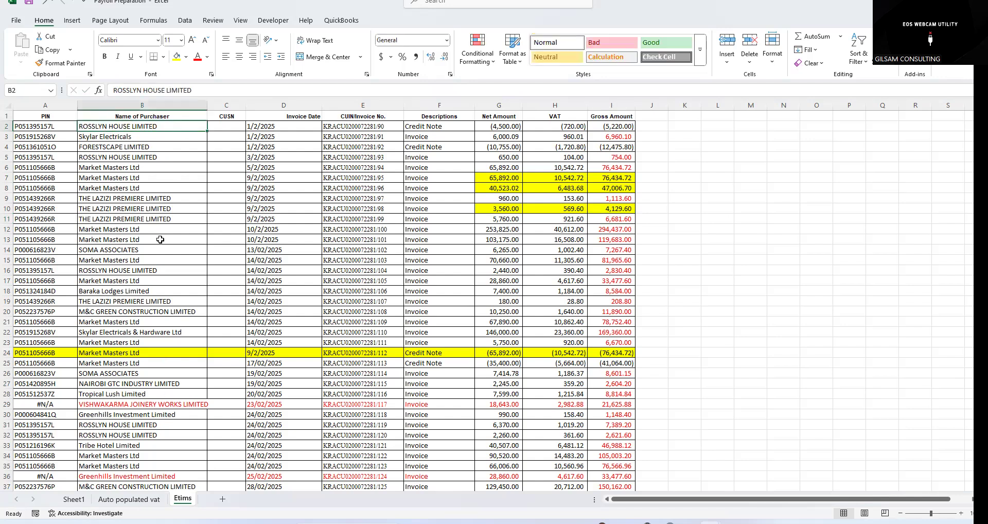
Step: Widen column B on the Auto populated vat sheet and insert a blank row above the first data row
key(ctrl+Page_Up)
drag(155, 106, 196, 119)
click(127, 123)
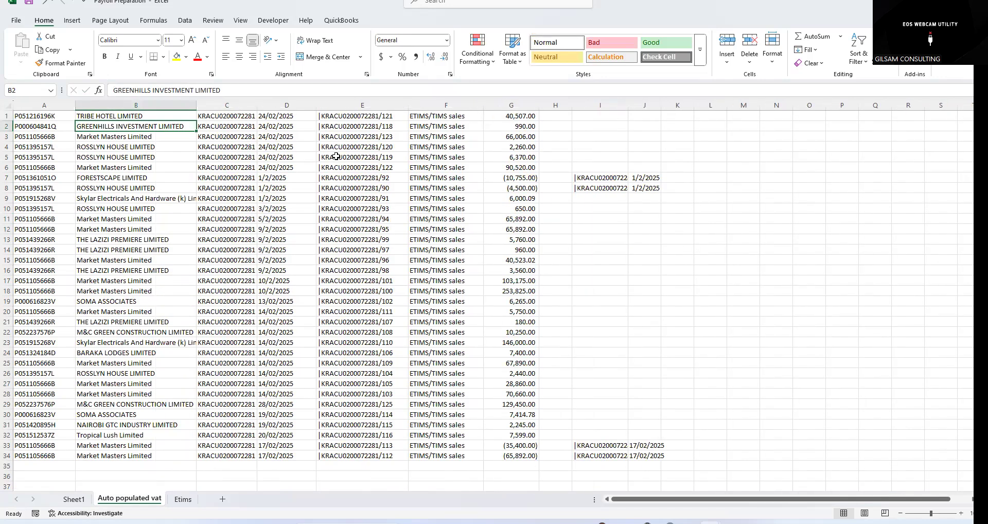
key(Up)
click(7, 116)
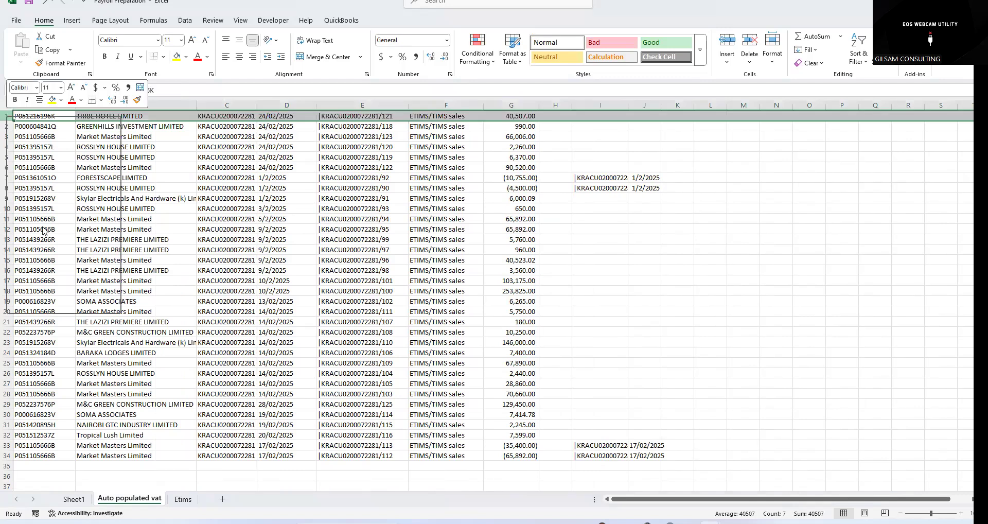
key(ctrl+shift+plus)
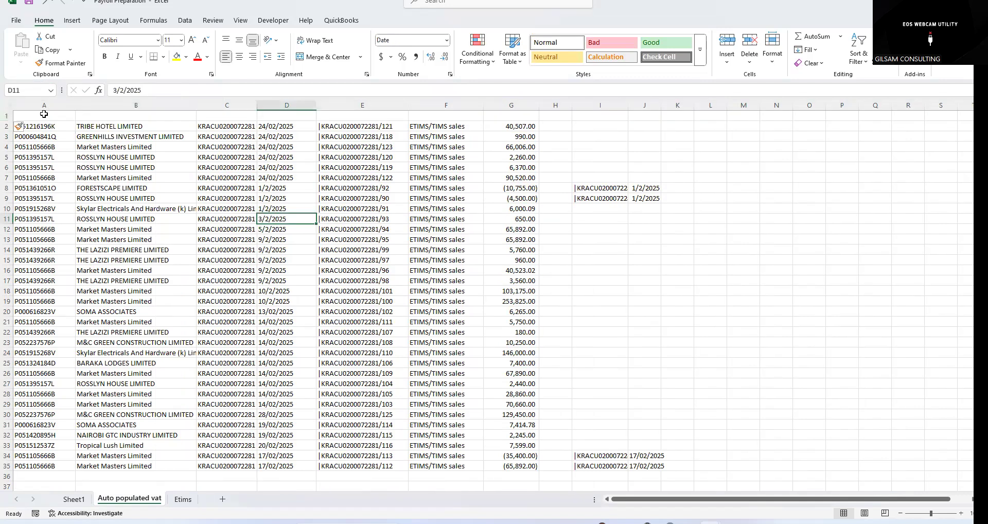
Step: Enter the column headings PIN in A1 and SUPPLIER NAME in B1 of the Auto populated vat sheet
click(45, 116)
text(P)
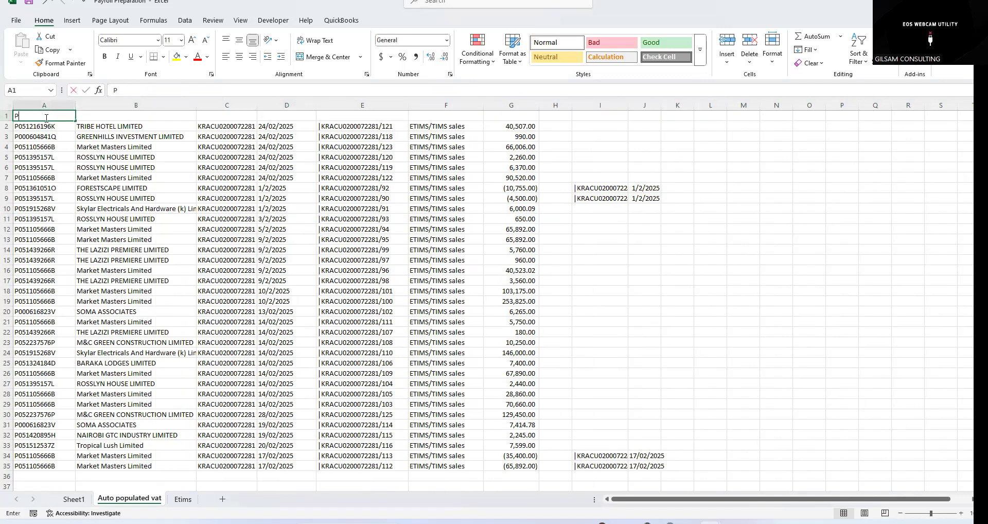
text(IN)
click(96, 113)
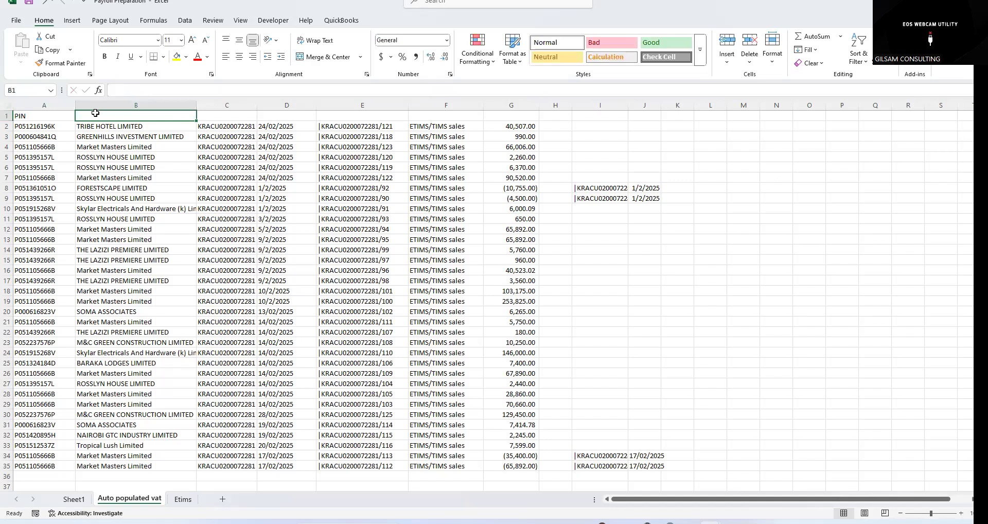
text(SUPPL)
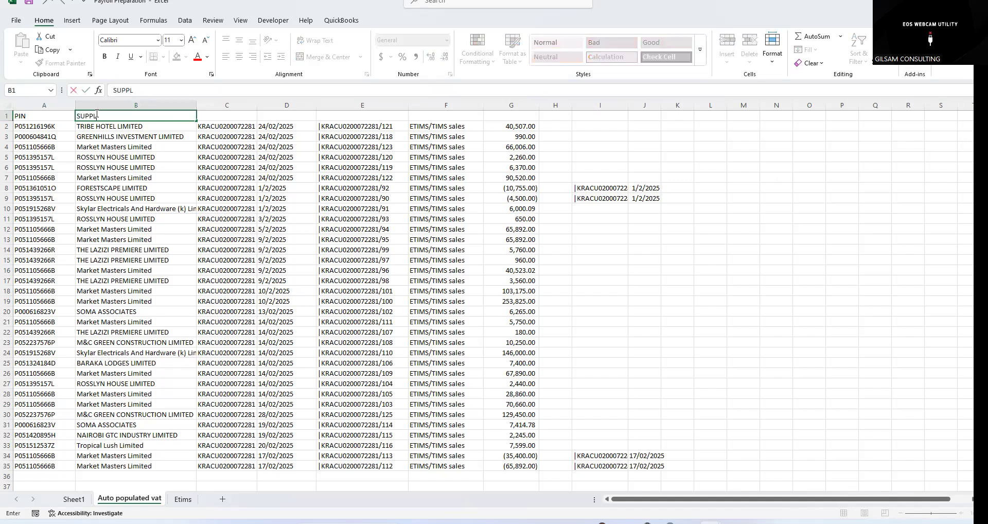
text(IER NAME)
Step: Enter the headings CSU, DATE and CU in cells C1, D1 and E1
click(231, 117)
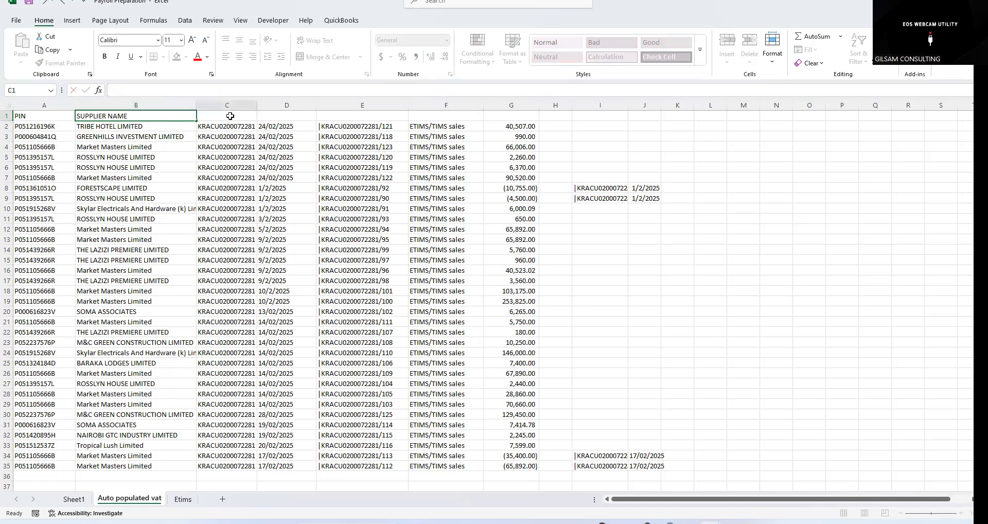
text(CSU)
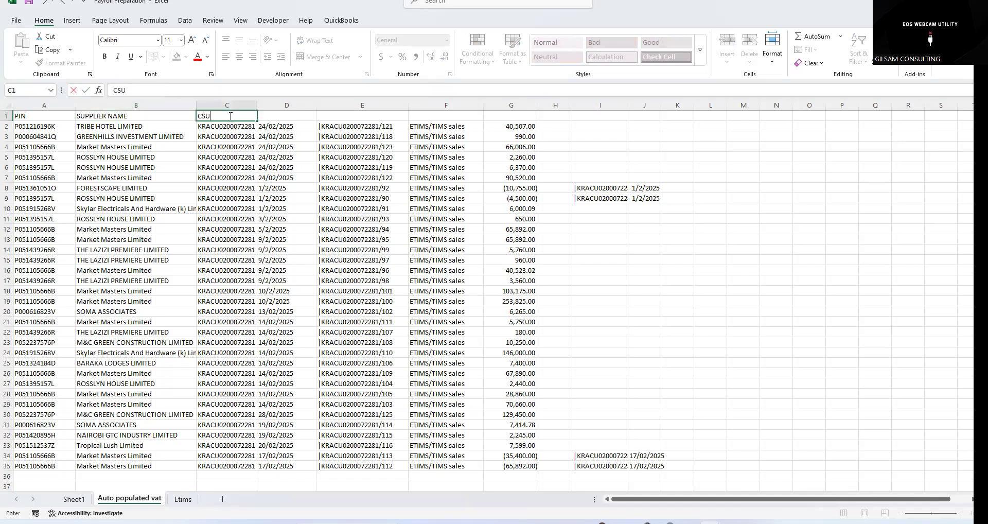
click(288, 117)
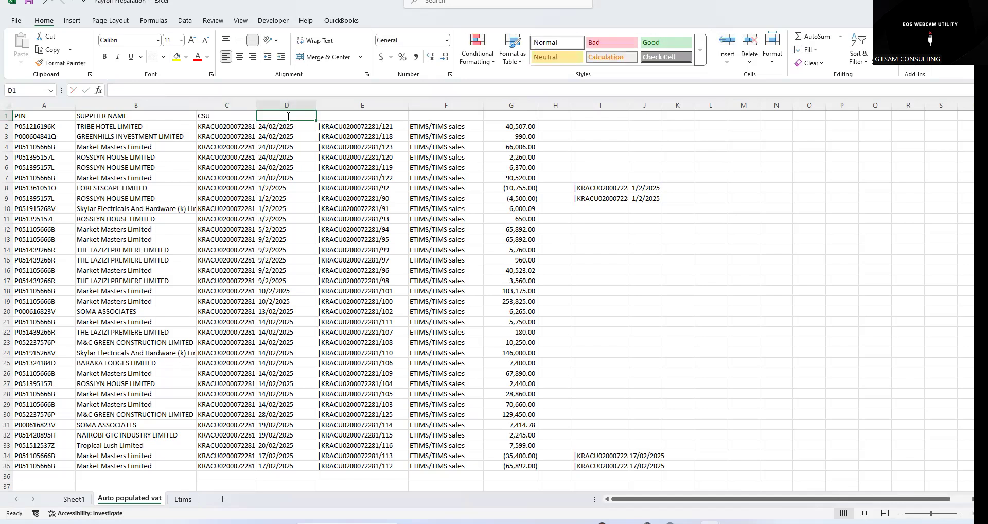
text(DATE)
click(323, 115)
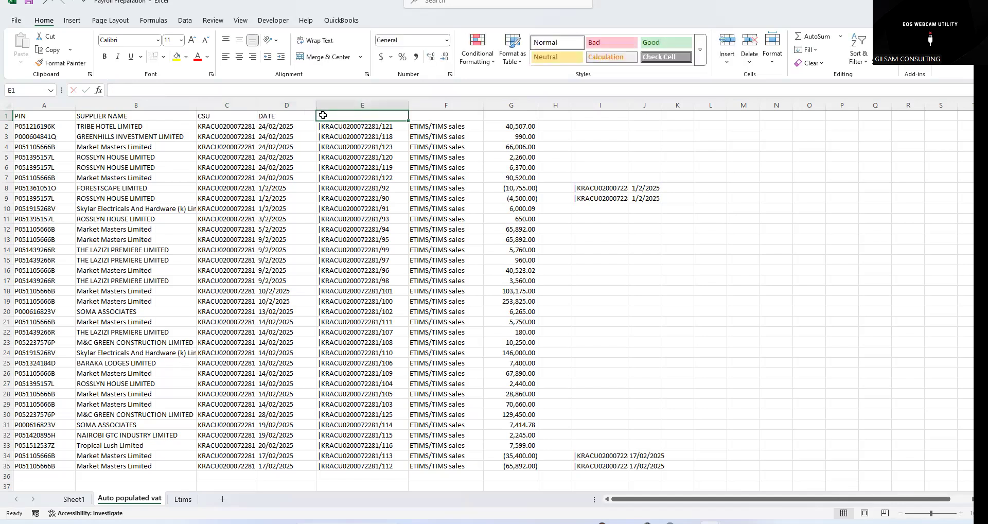
text(C)
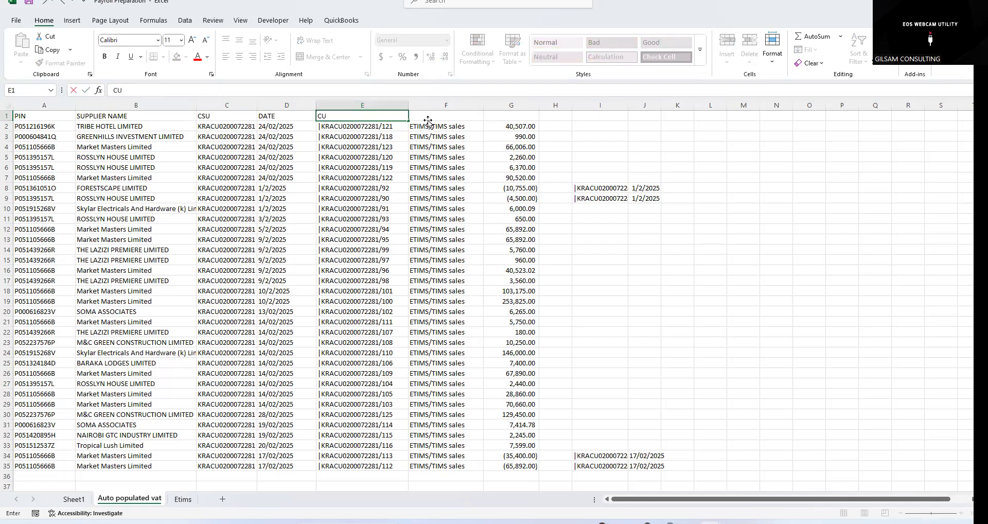
text(U)
key(Tab)
Step: Enter the heading NET AMOUNT above the amounts in G1
click(510, 117)
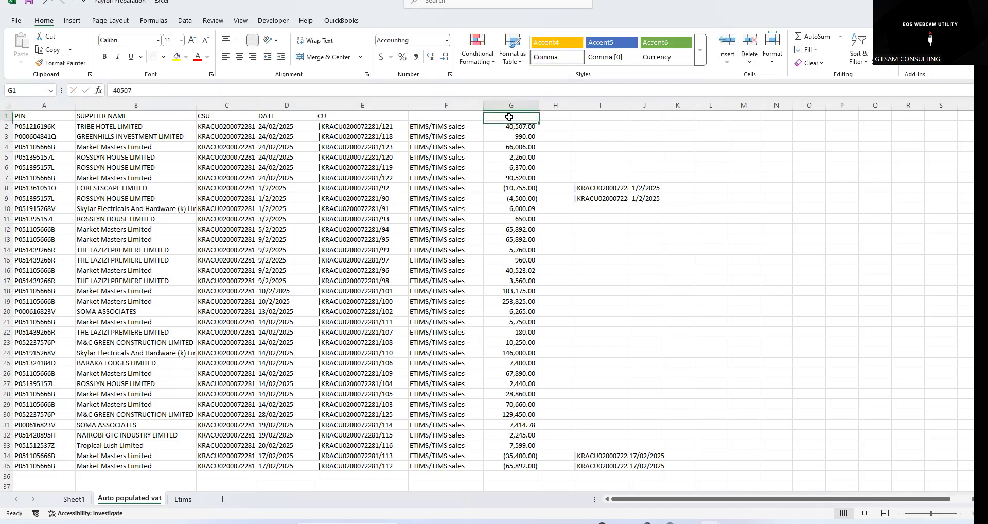
text(NET)
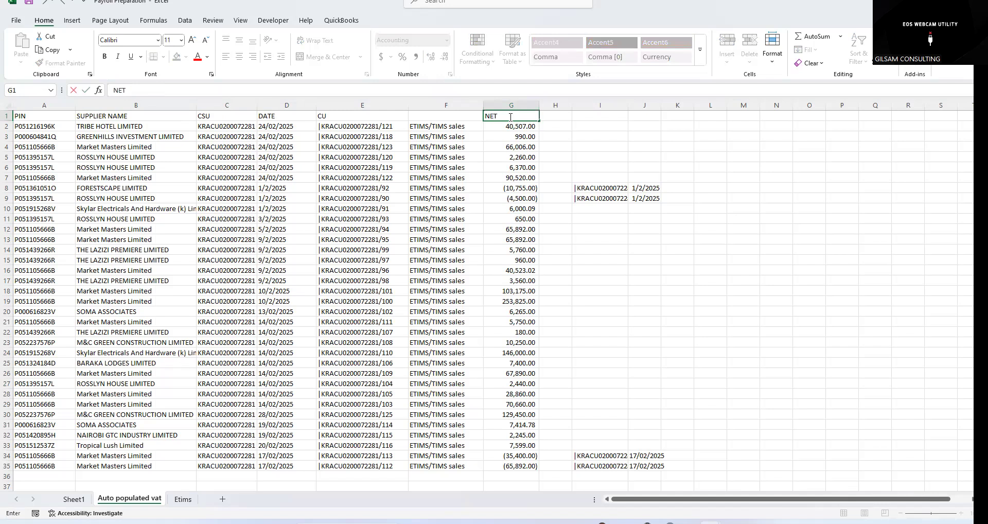
text( AMOUNT)
click(644, 270)
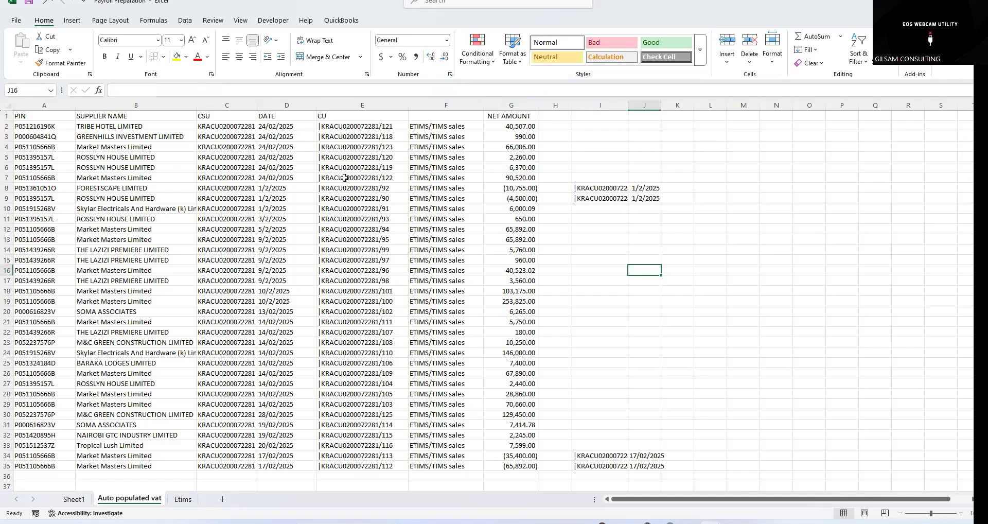
Step: Examine the CU numbers, amounts and supplier names on Auto populated vat against the invoice dates and CUIN/Invoice numbers on the Etims sheet
drag(362, 127, 361, 455)
drag(385, 133, 385, 134)
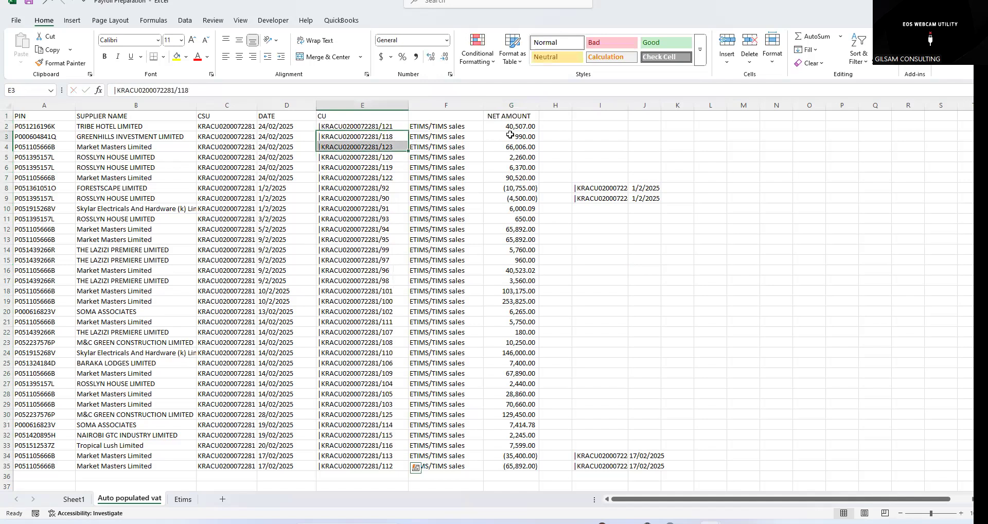
click(512, 136)
drag(114, 128, 114, 312)
click(180, 501)
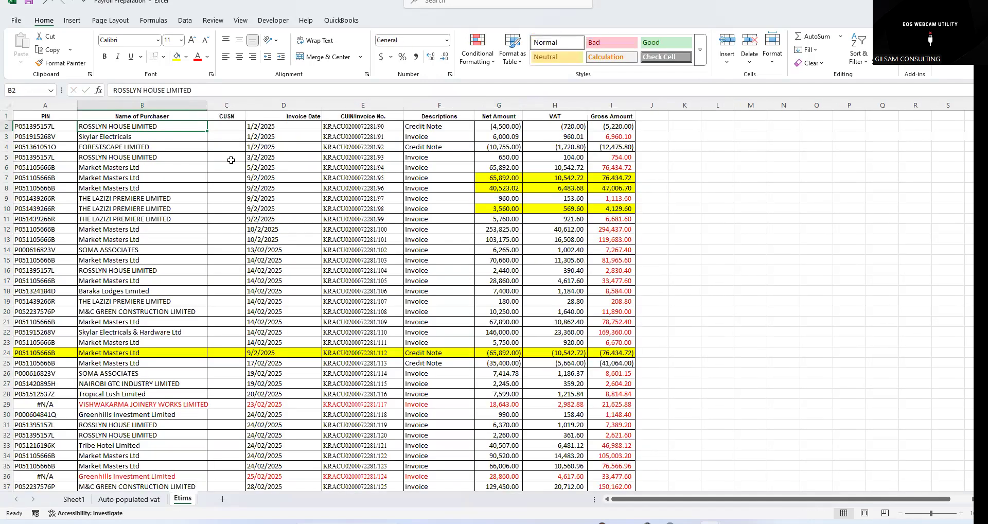
drag(257, 137, 262, 148)
click(281, 130)
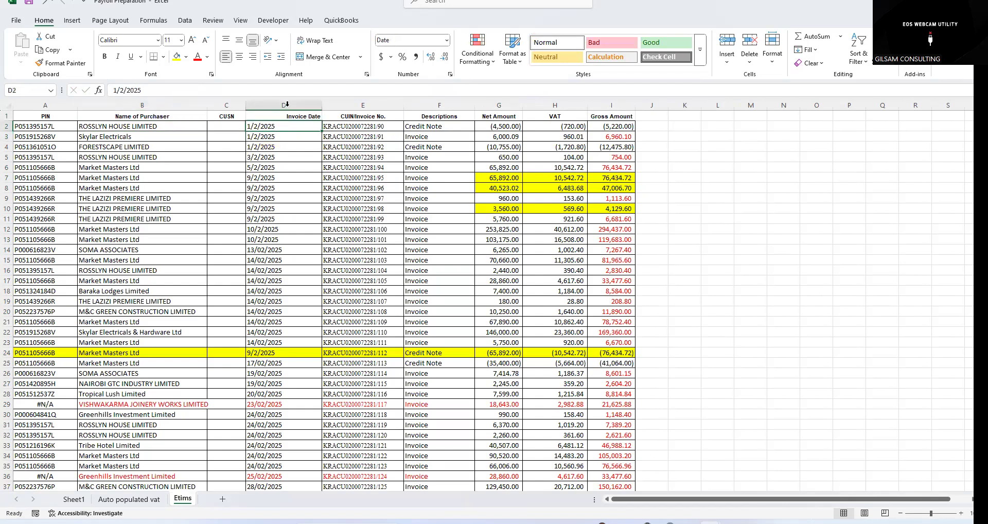
click(284, 104)
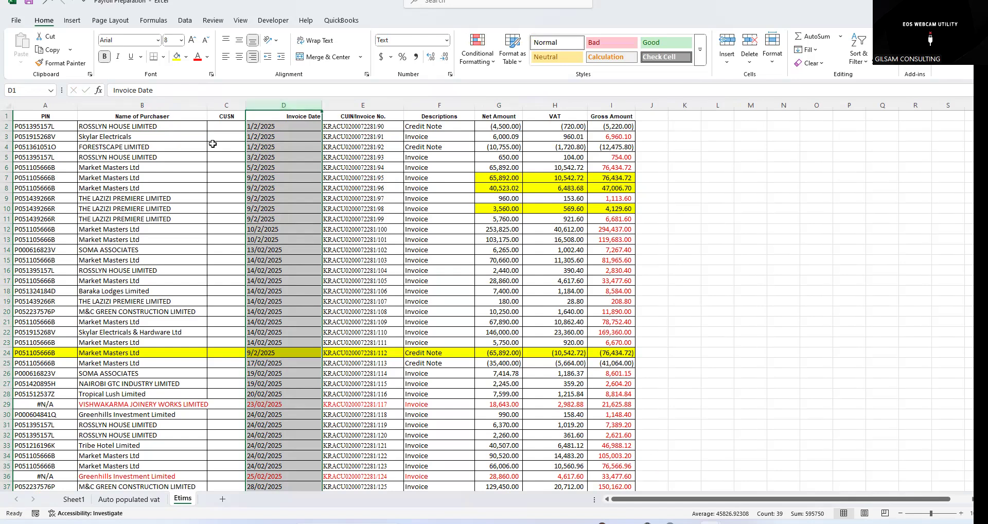
drag(374, 129, 354, 454)
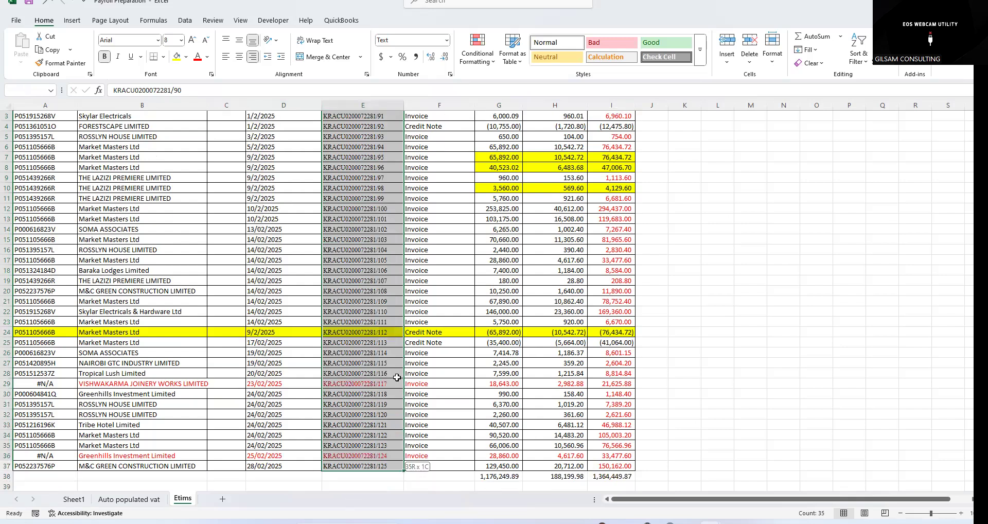
scroll(353, 246, up, 1)
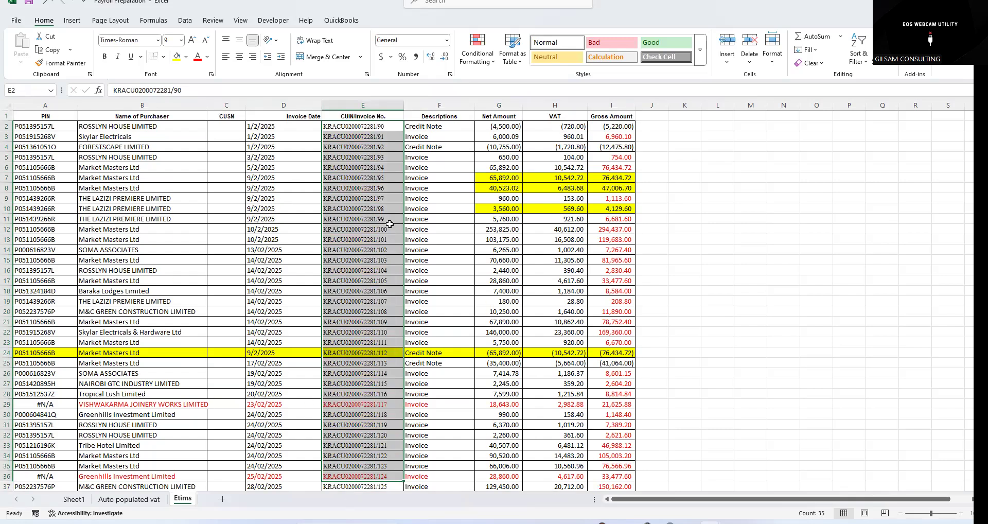
click(355, 129)
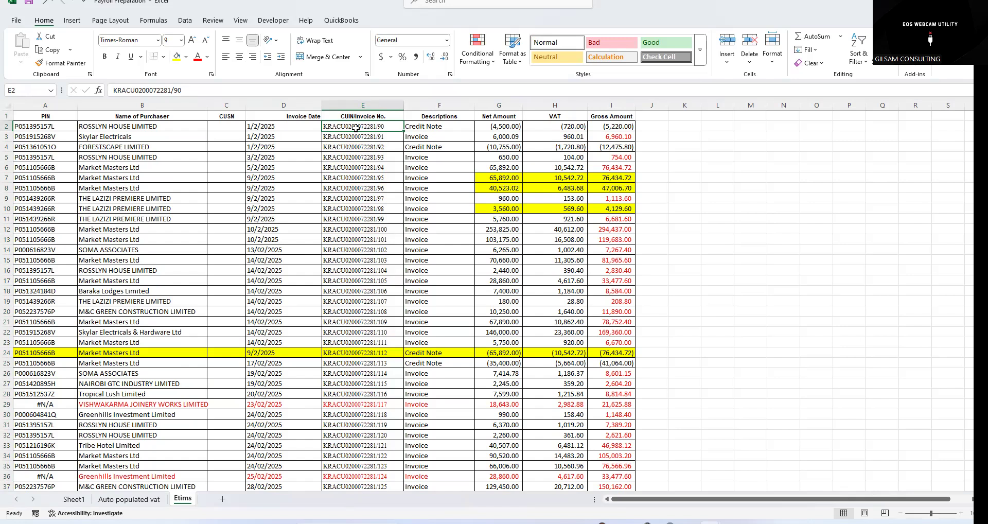
Step: Return to the Auto populated vat sheet and widen column I so its full invoice numbers fit
click(129, 499)
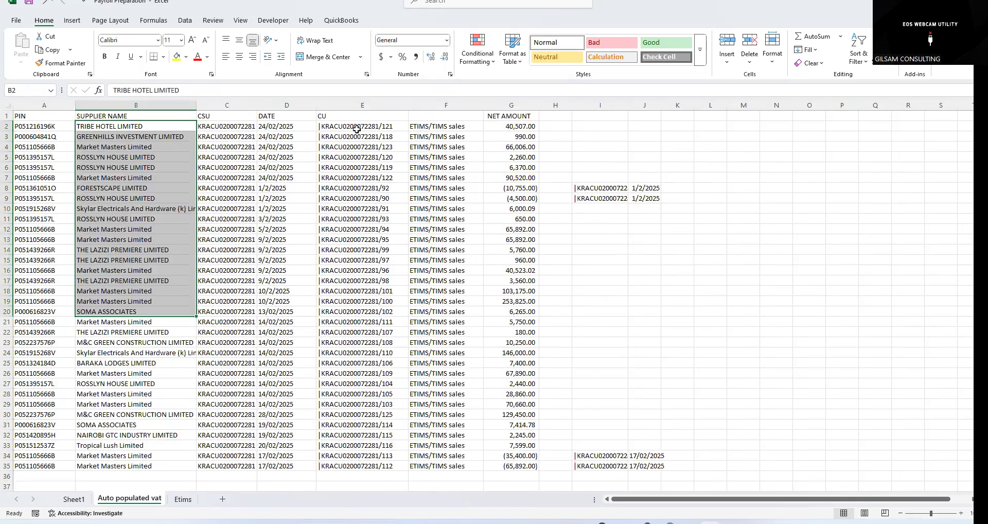
click(357, 129)
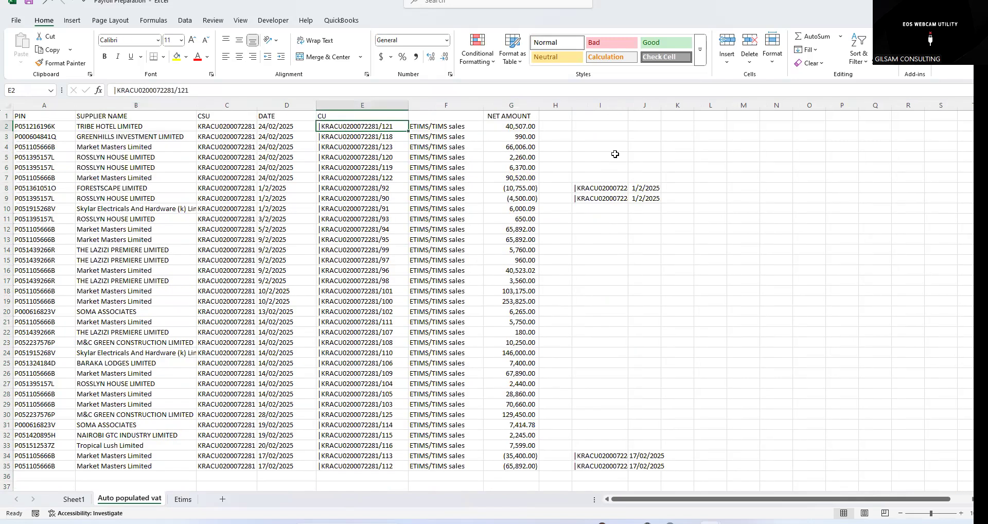
drag(627, 106, 676, 121)
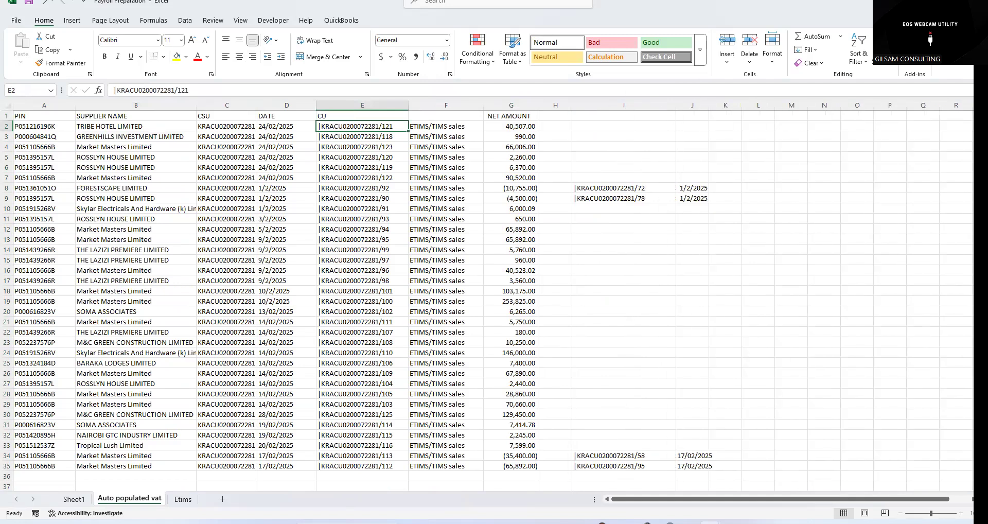
Step: Calculate the character count of the first CU number with =LEN(E2) in cell L2 of Auto populated vat and check the result
scroll(714, 306, right, 1)
scroll(566, 137, right, 1)
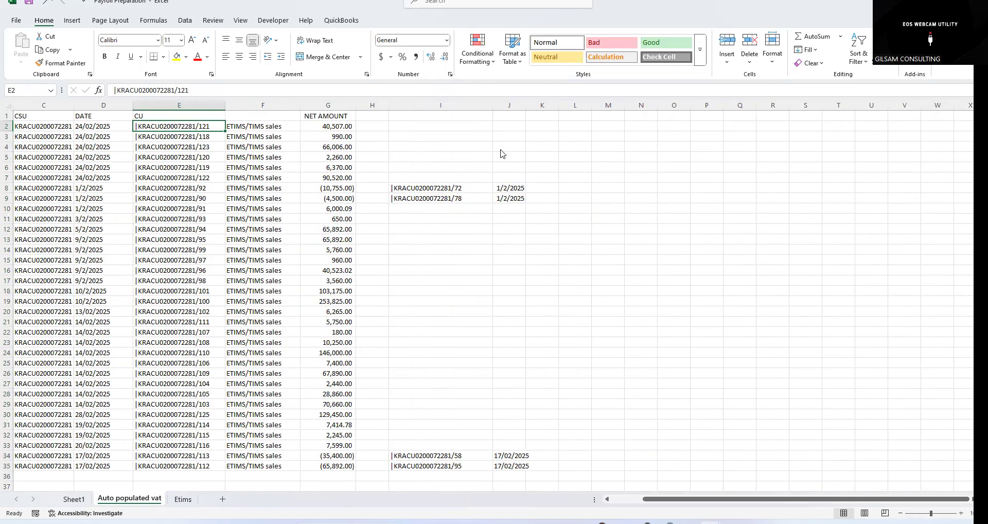
click(560, 136)
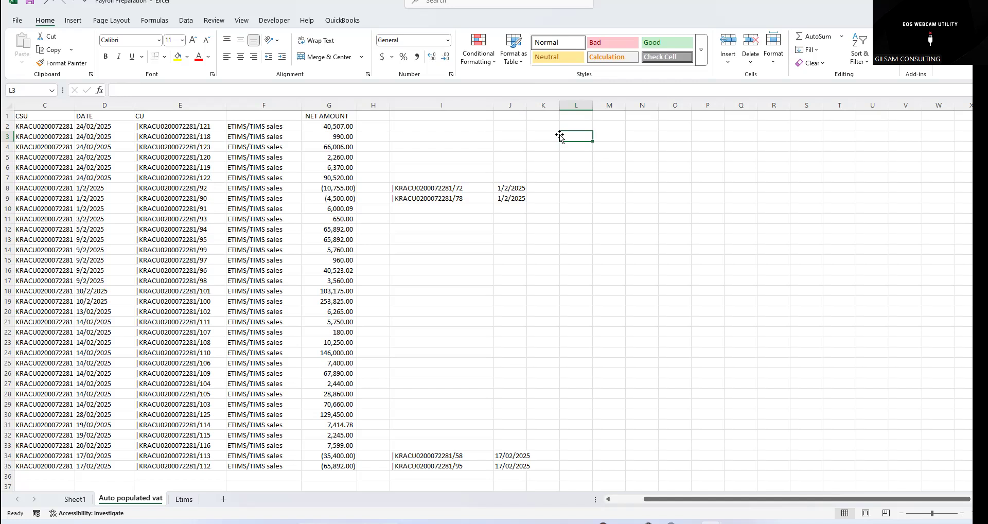
key(Up)
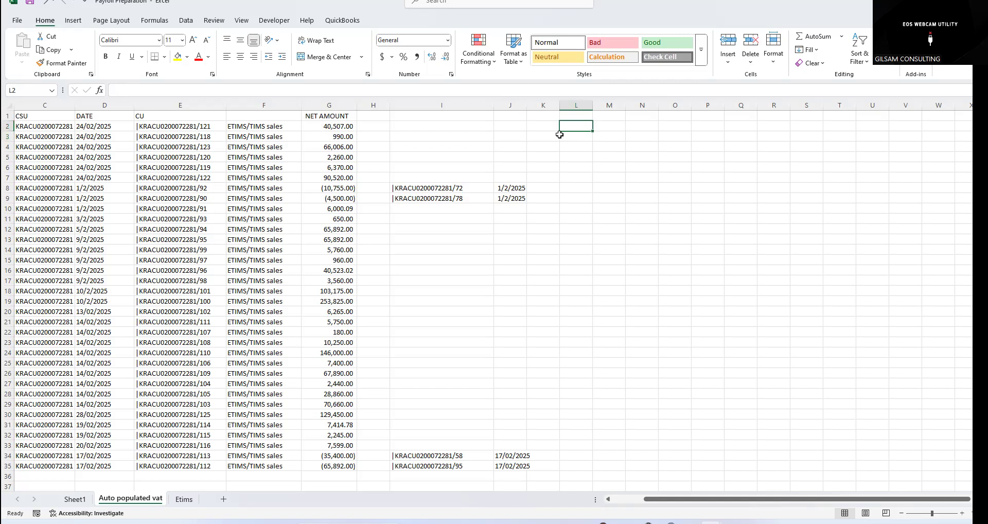
text(=LEN)
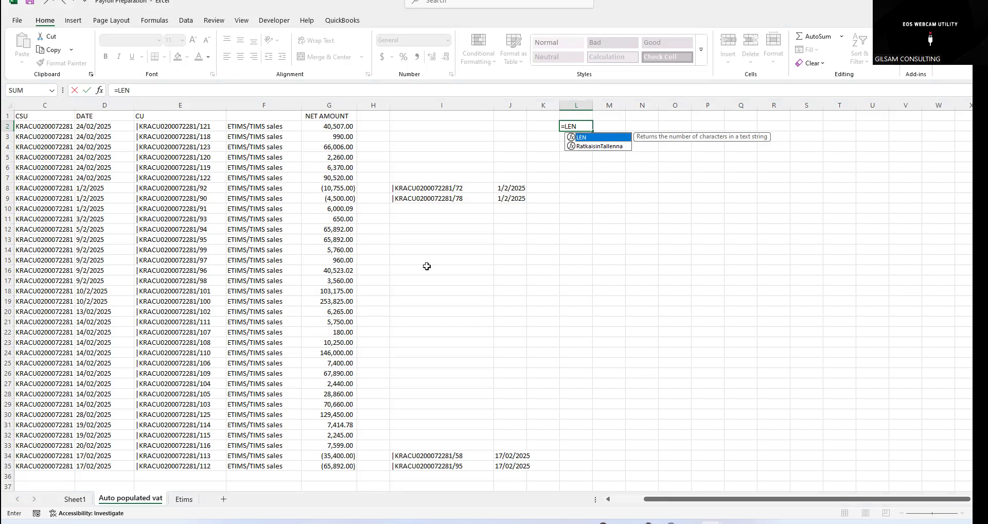
double_click(580, 138)
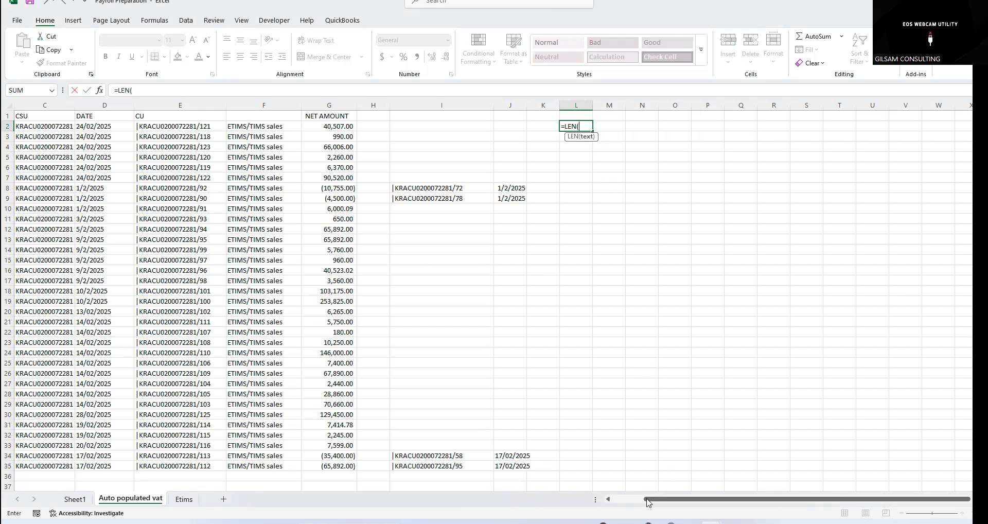
scroll(243, 129, left, 2)
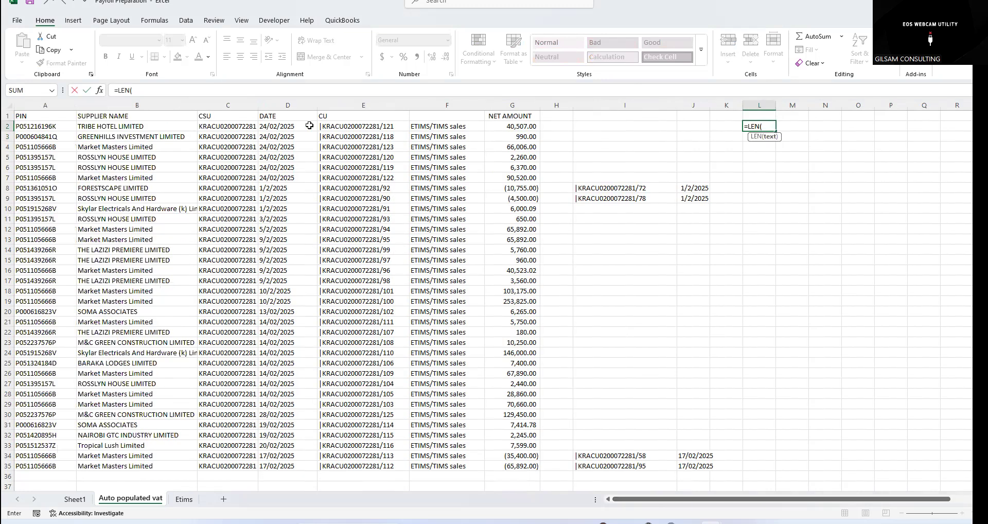
click(325, 127)
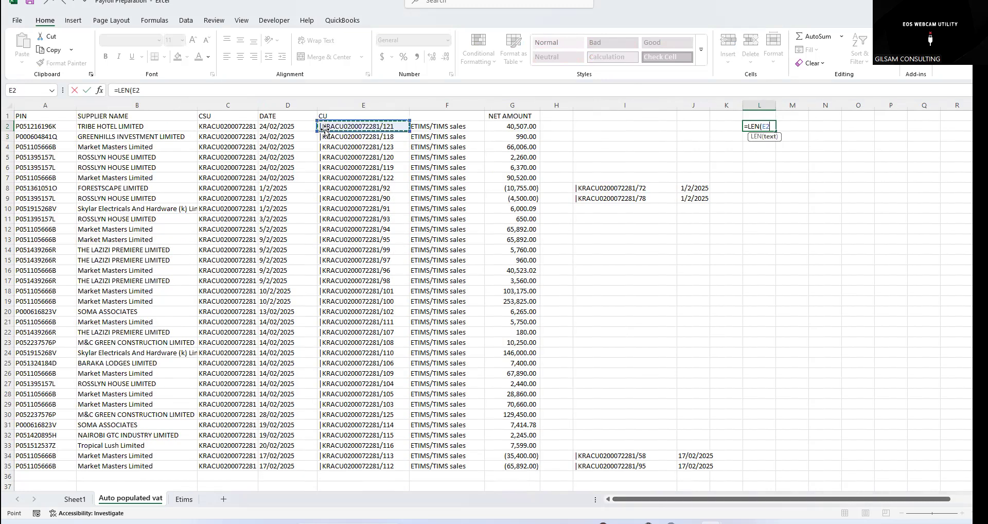
key(Return)
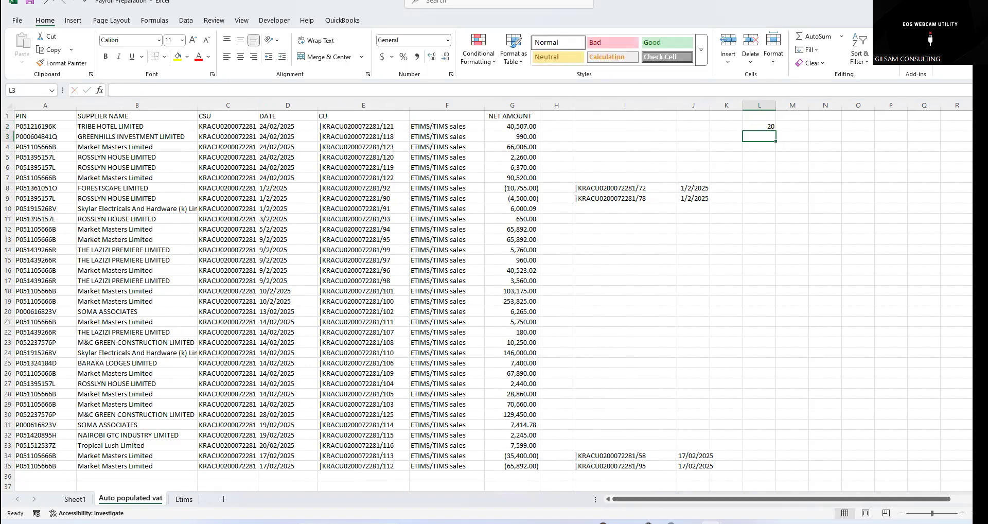
click(962, 498)
drag(800, 498, 708, 487)
scroll(296, 125, left, 2)
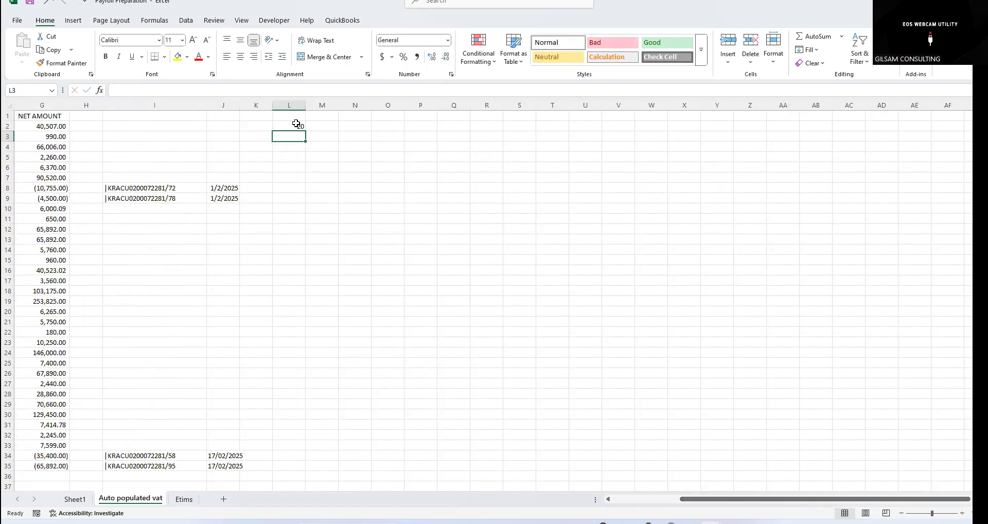
click(296, 126)
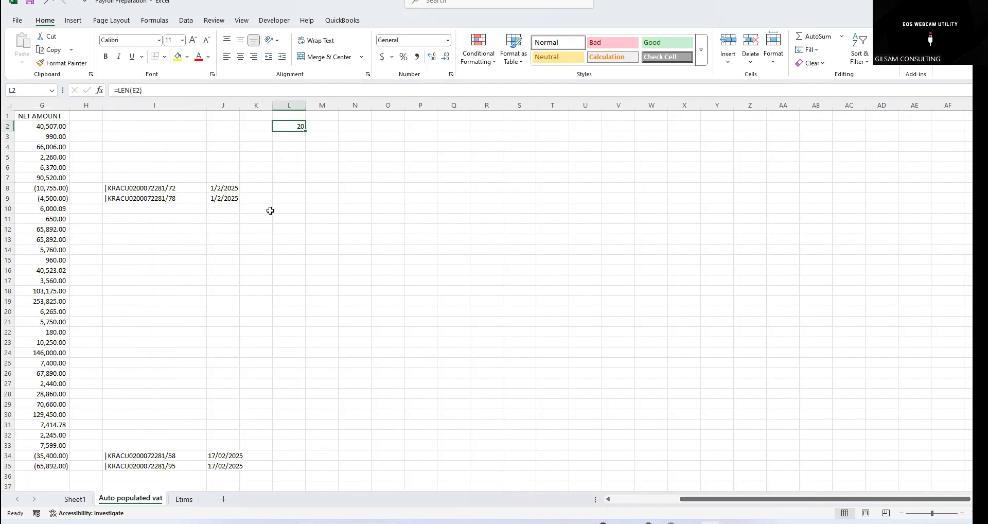
Step: Calculate the character count of the first CUIN/Invoice number with =LEN(E2) in cell K2 of the Etims sheet
click(184, 499)
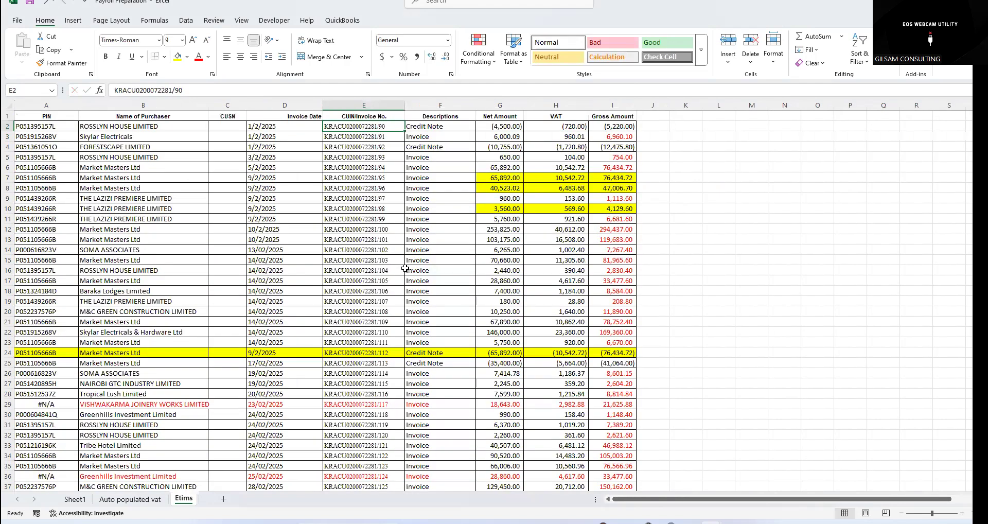
click(682, 128)
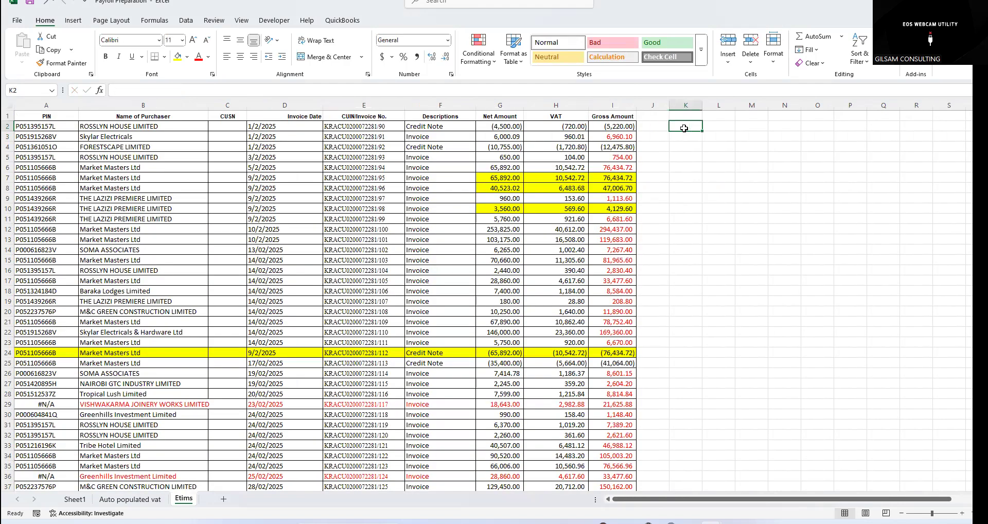
text(=LE)
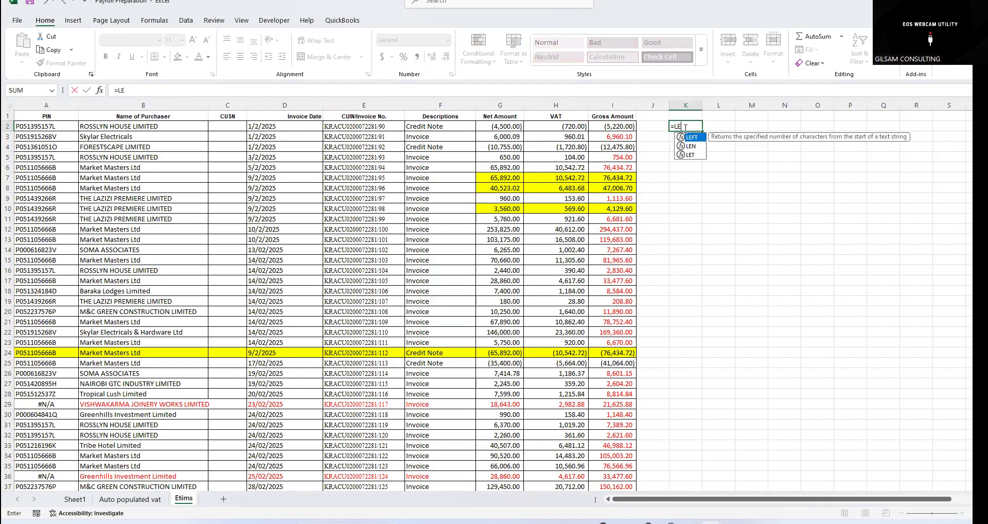
text(N)
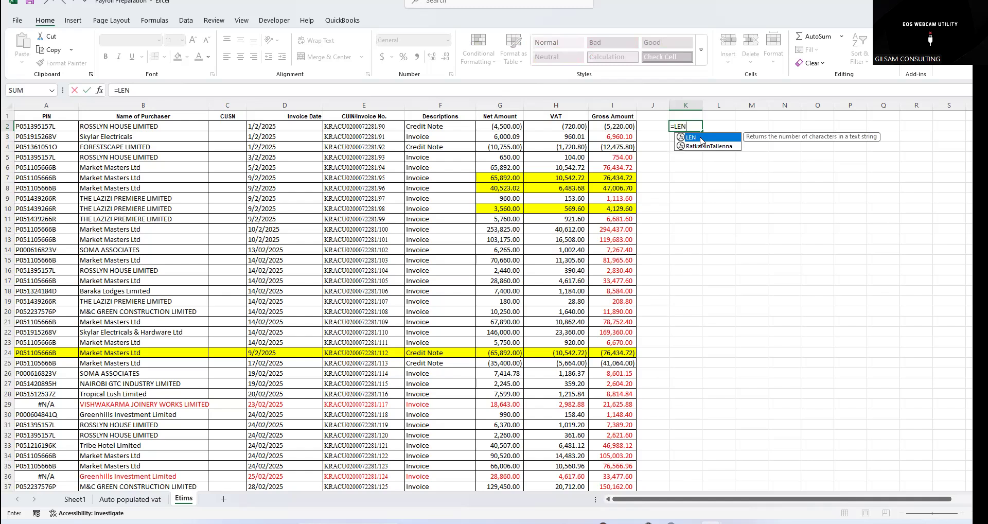
text(()
click(352, 127)
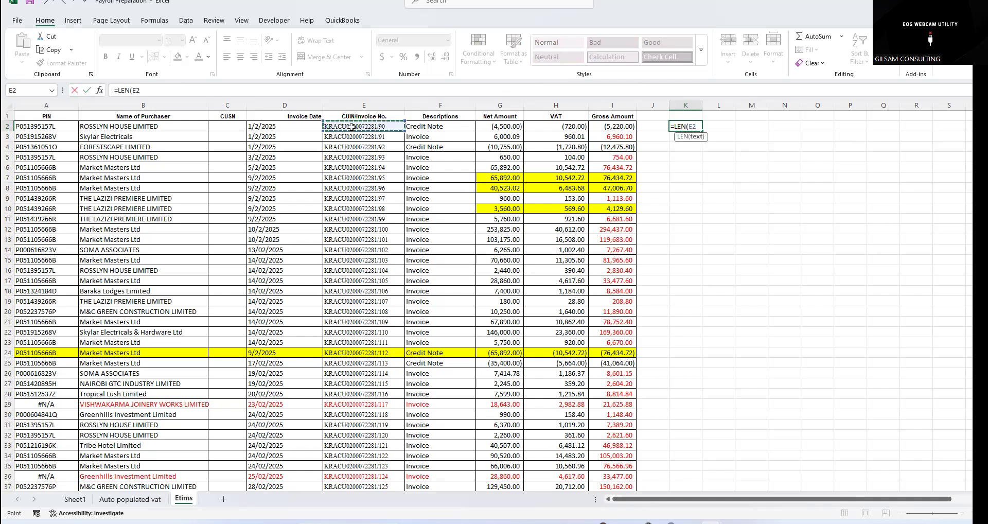
key(Return)
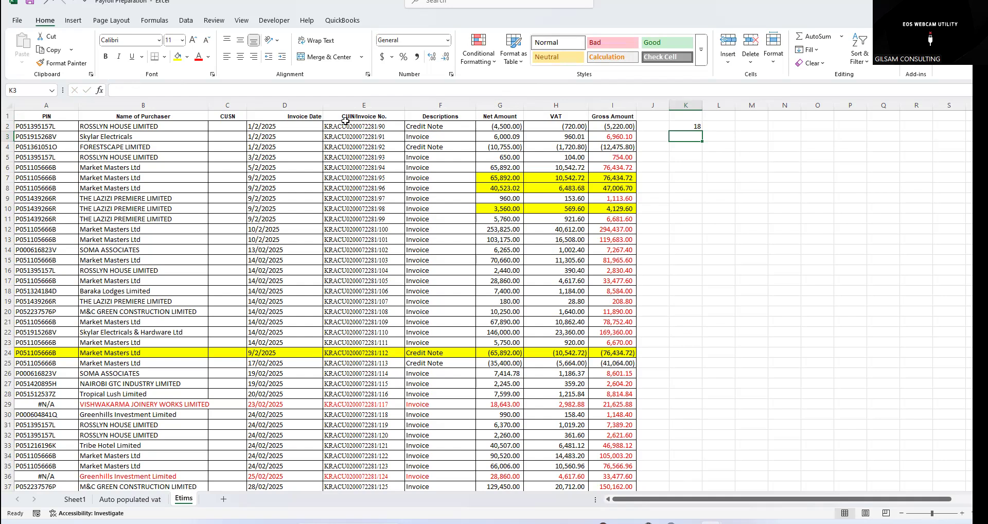
drag(372, 130, 369, 170)
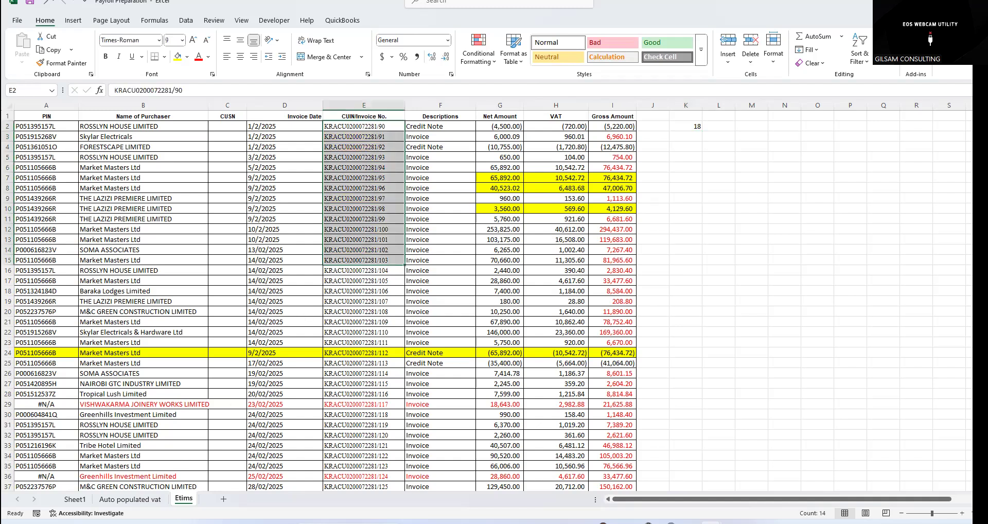
Step: Insert a blank column to the right of the CU column on the Auto populated vat sheet
click(137, 498)
drag(702, 499, 384, 269)
drag(373, 126, 374, 282)
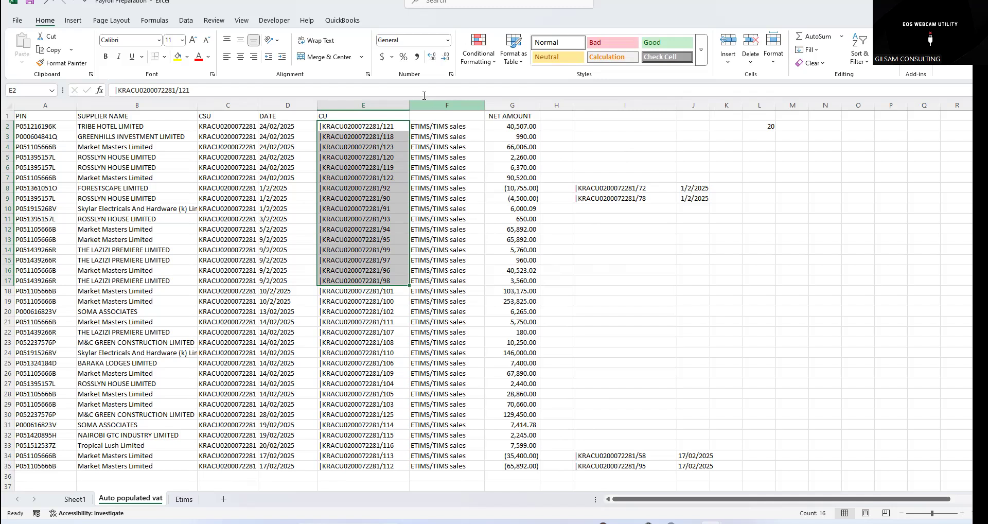
right_click(428, 105)
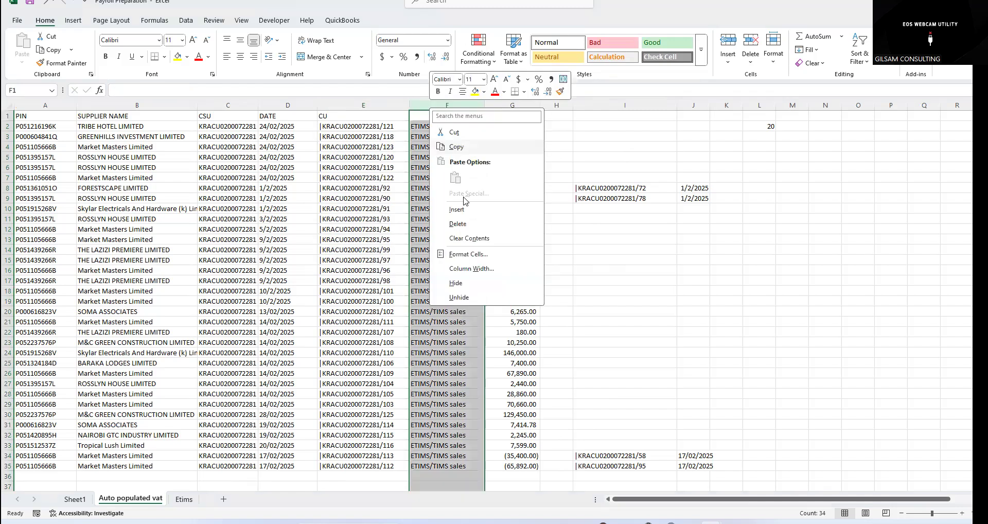
key(i)
Step: Extract the last three characters of each CU number with =RIGHT(E2,3) in F2, filled down to F35
click(419, 129)
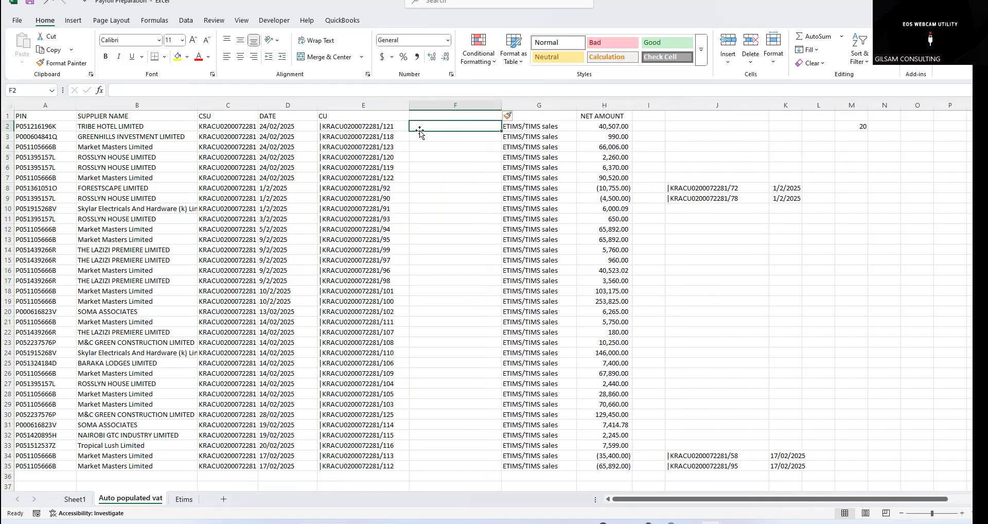
text(=)
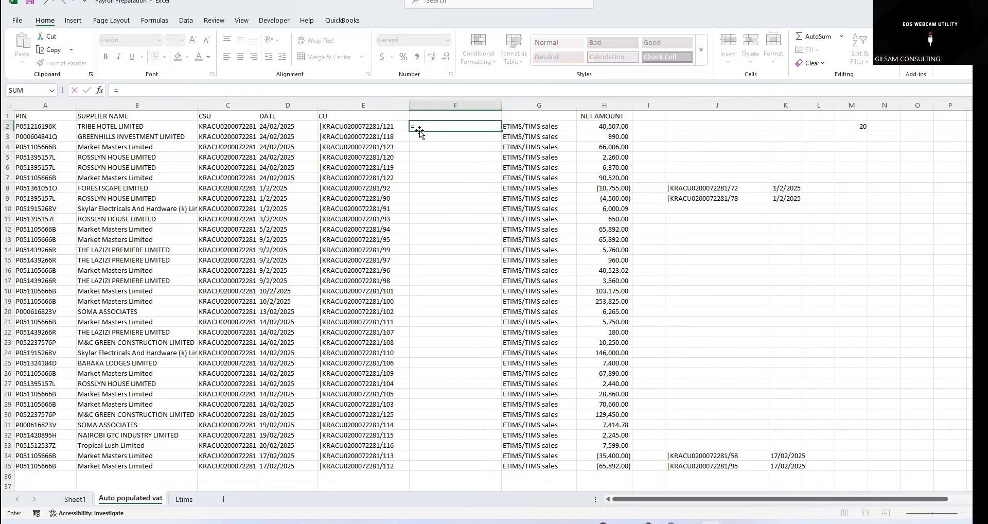
text(RIG)
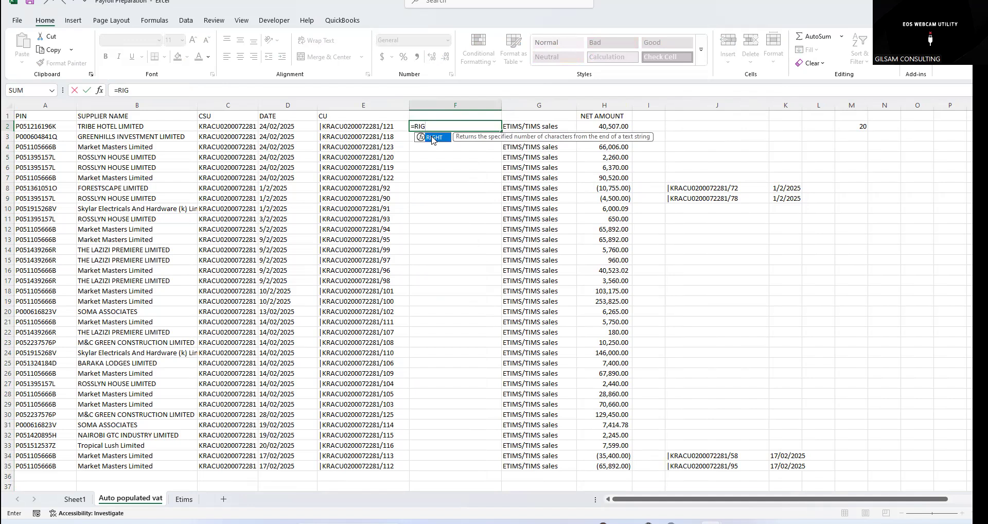
double_click(444, 139)
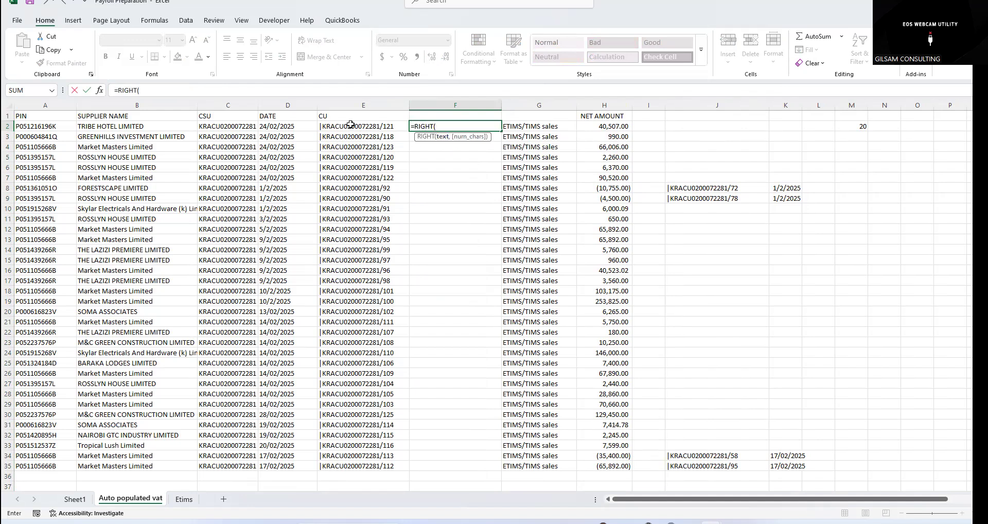
click(351, 127)
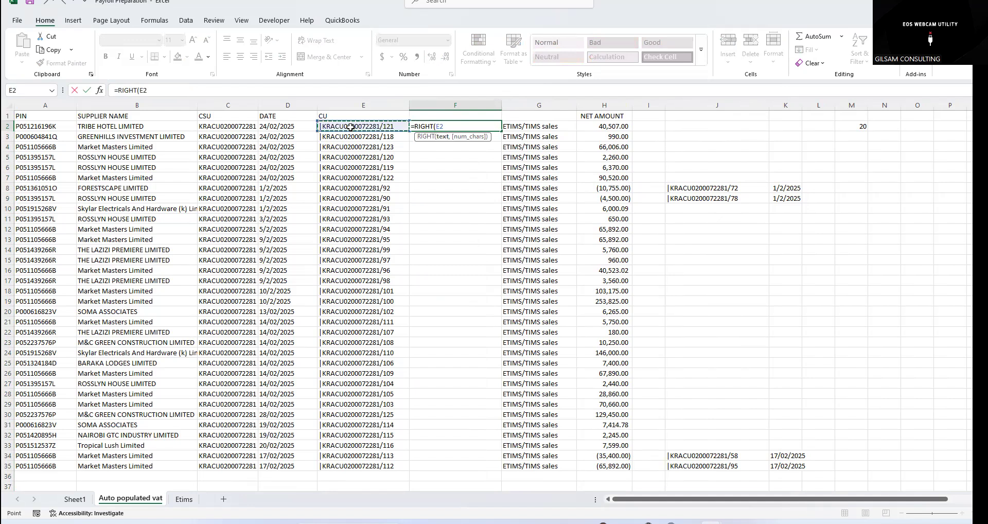
text(,)
text(3)
key(Return)
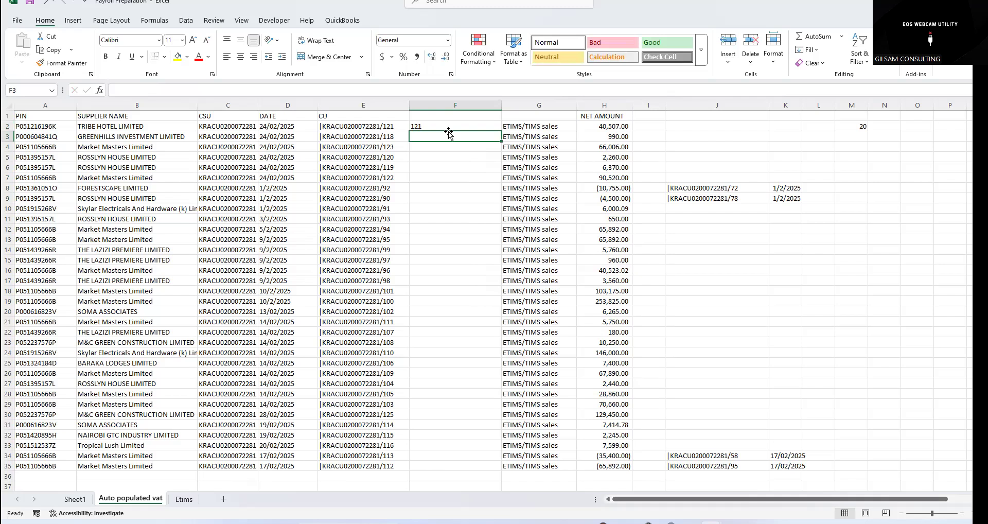
key(Up)
drag(477, 429, 423, 230)
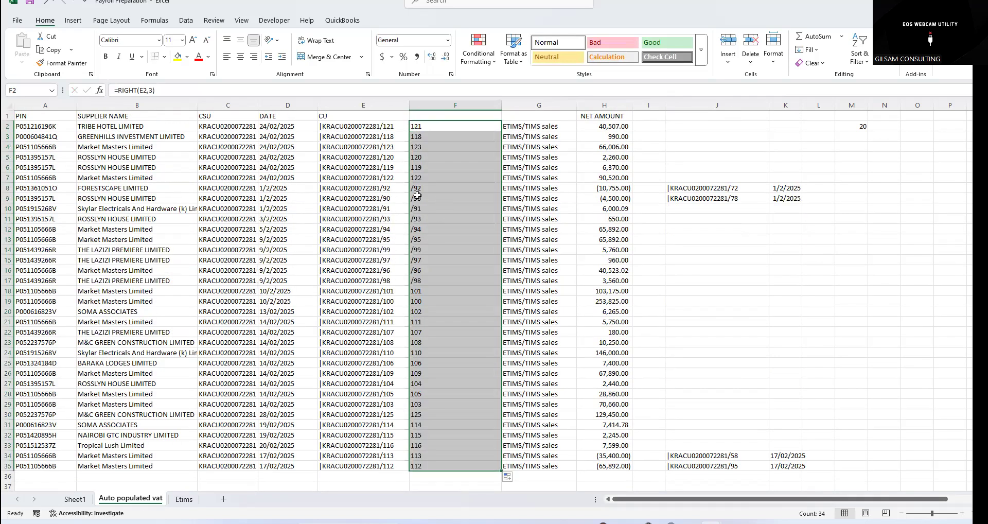
Step: Change F8 to =RIGHT(E8,2), fill it down to F17 for the two-digit invoices, and narrow column F
drag(417, 189, 417, 208)
drag(357, 186, 438, 281)
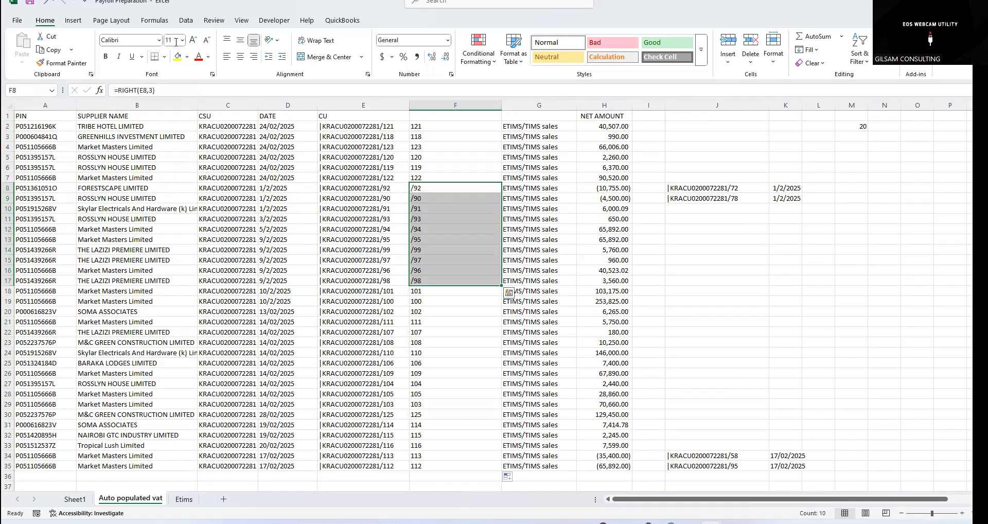
click(418, 190)
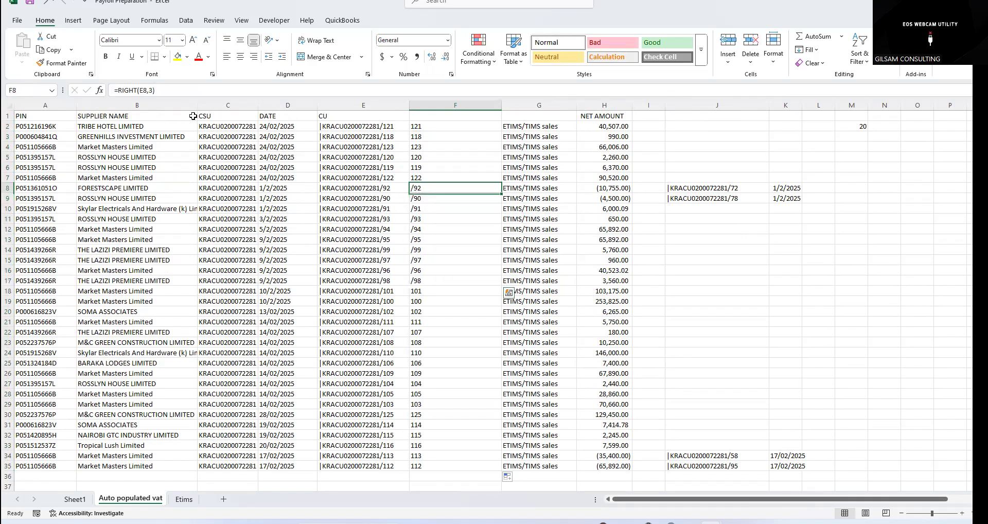
key(F2)
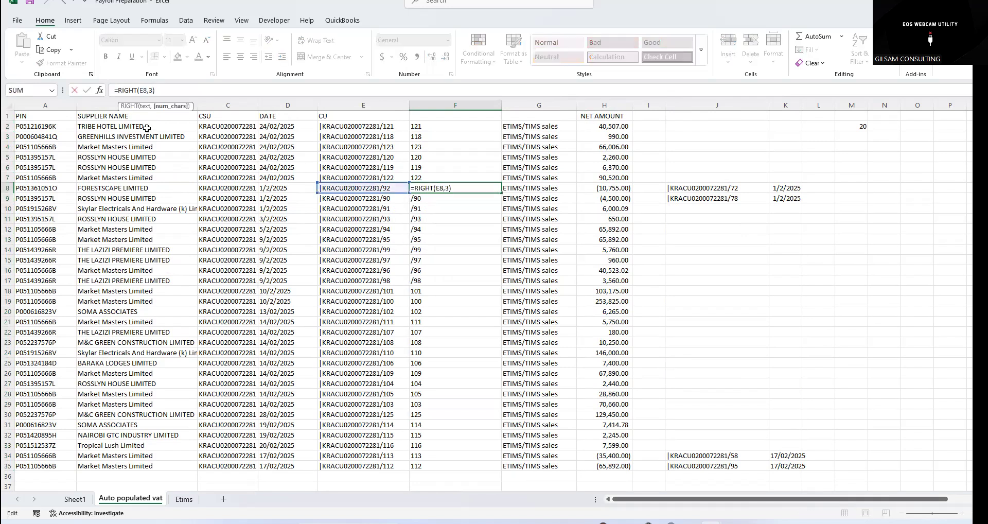
key(BackSpace)
text(2)
key(Return)
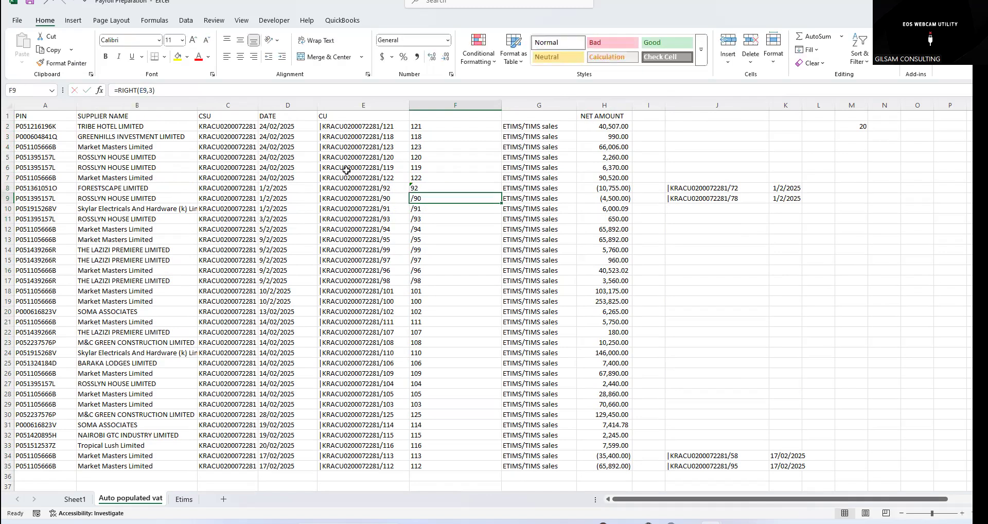
click(423, 186)
drag(502, 192, 449, 204)
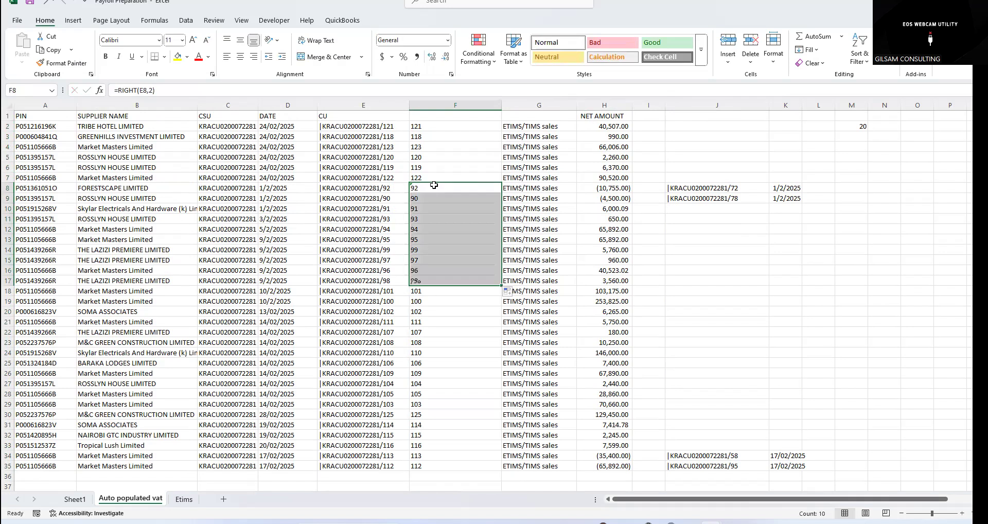
click(484, 105)
drag(501, 104, 420, 461)
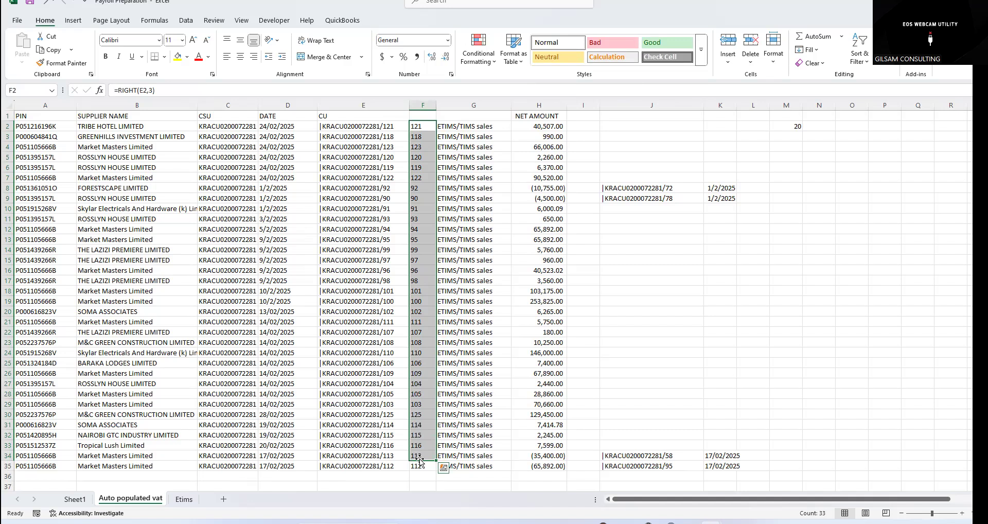
Step: Insert a blank column before the Descriptions column on the Etims sheet
click(184, 498)
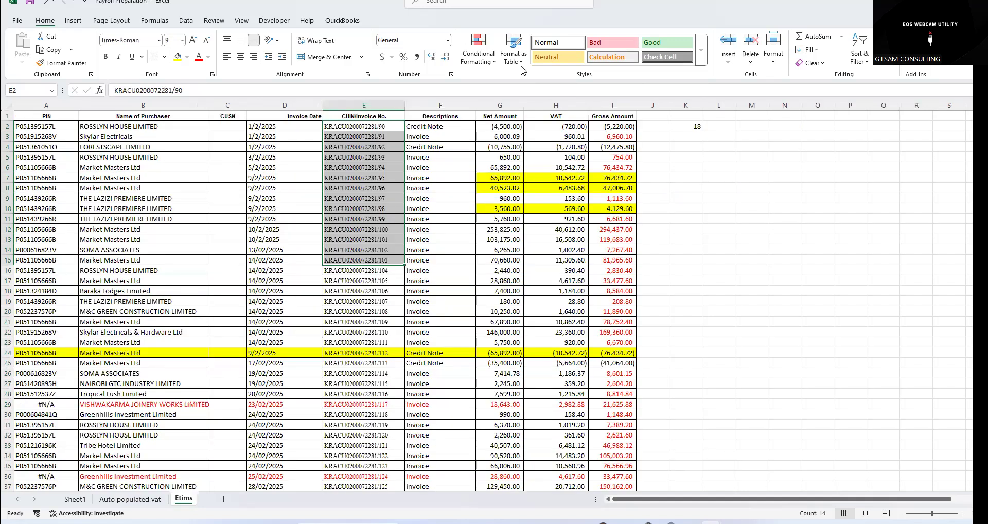
click(435, 124)
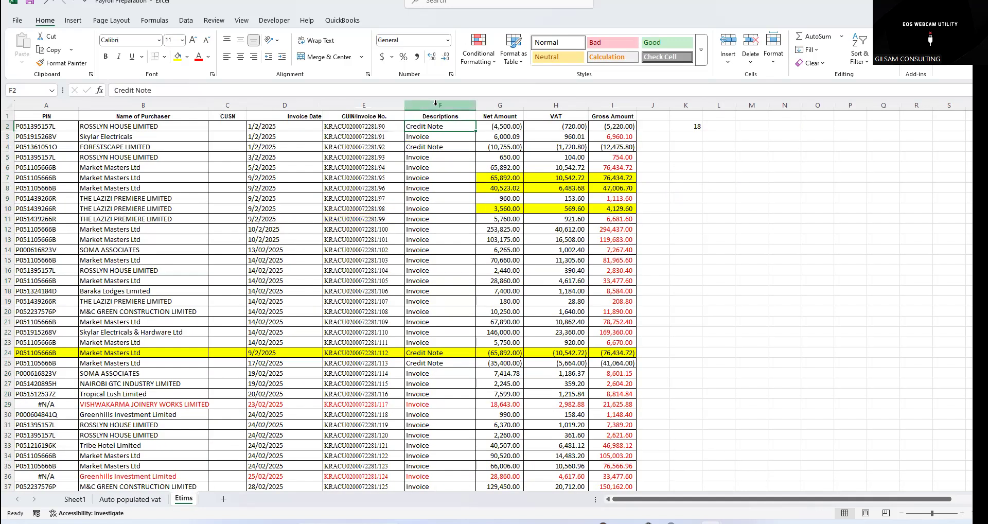
right_click(433, 101)
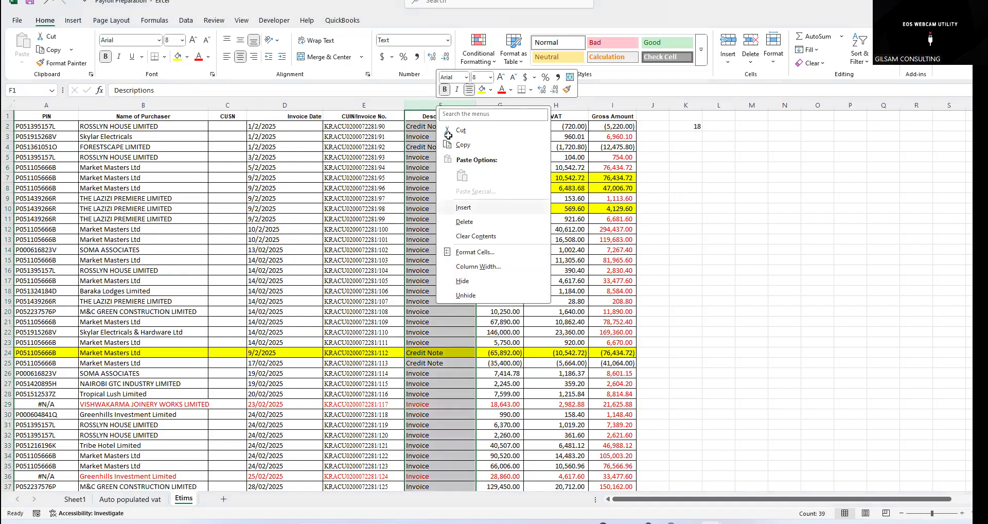
click(469, 208)
Step: Extract the last two characters of each CUIN/Invoice number with =RIGHT(E2,2) in F2, filled down to F37
click(421, 126)
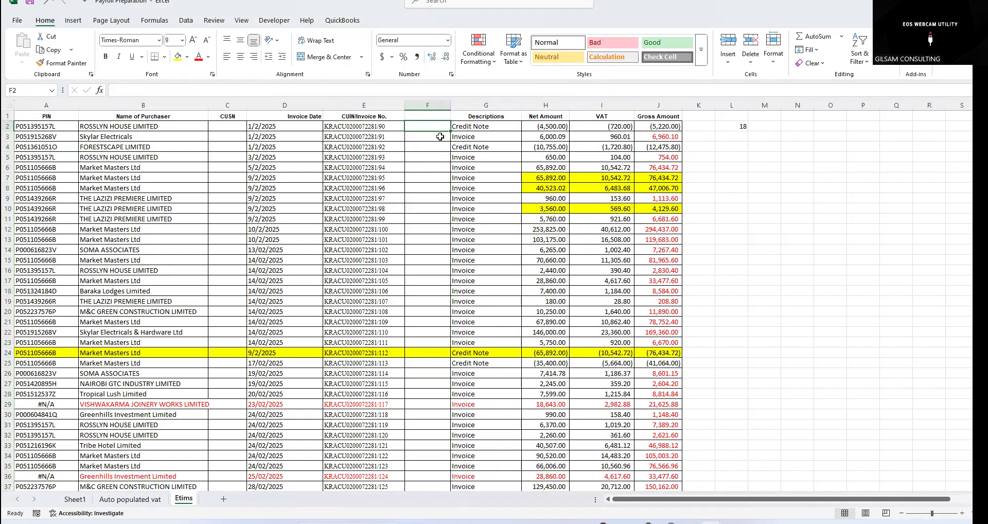
text(=RIG)
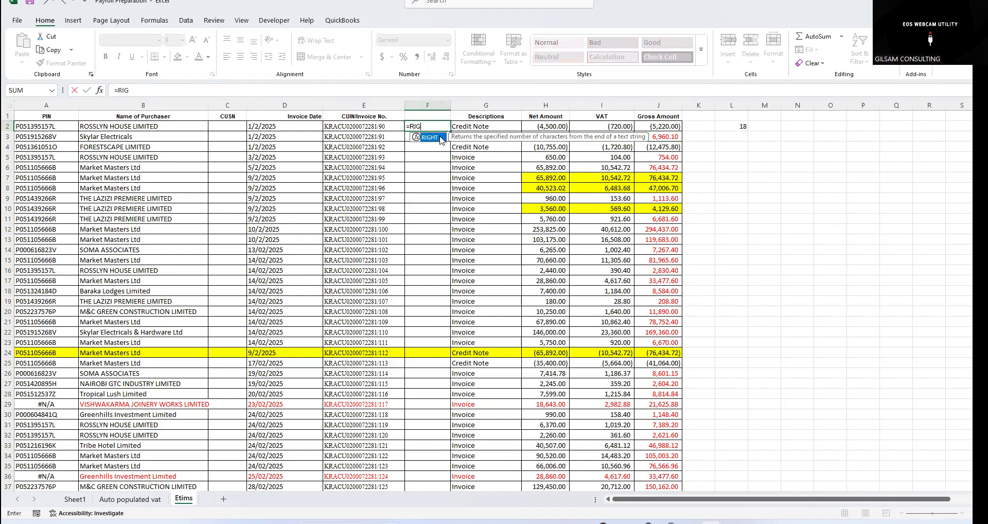
key(Tab)
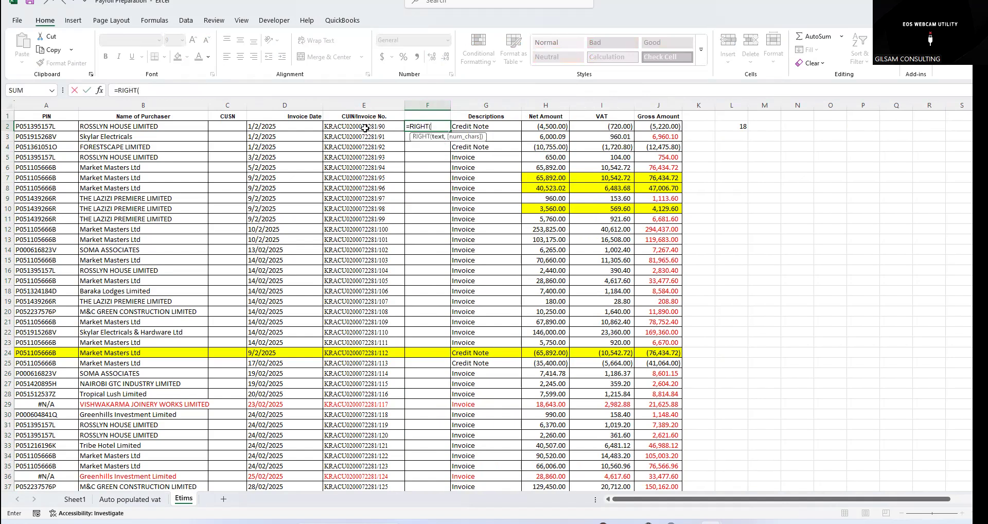
click(364, 129)
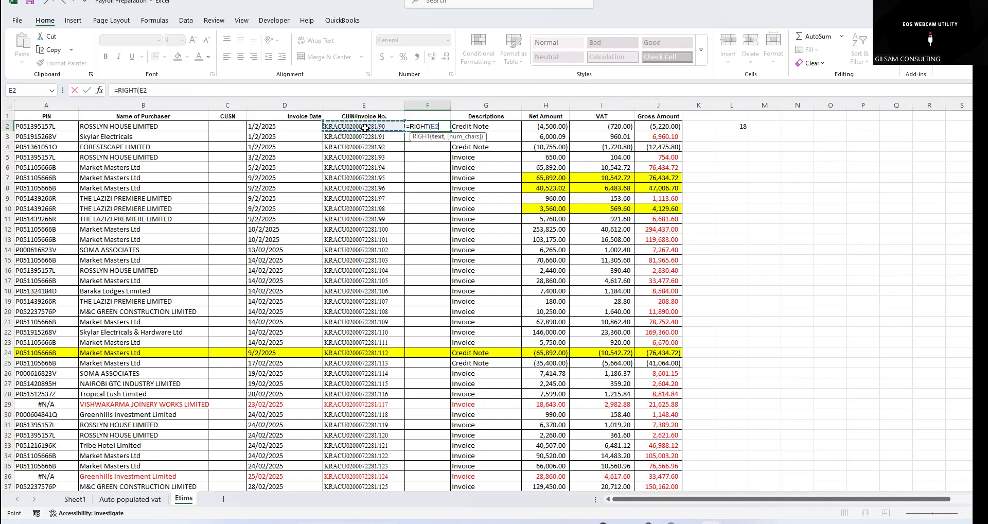
text(,3)
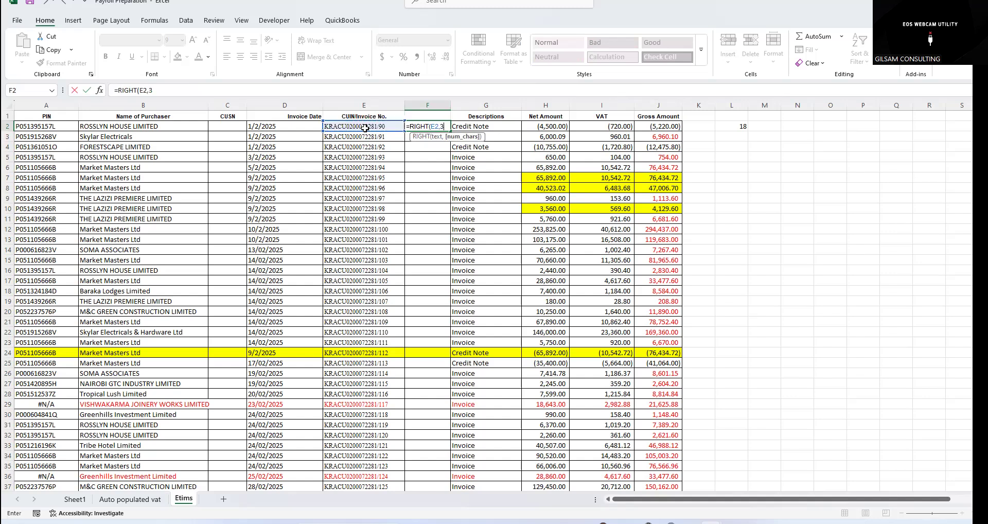
key(BackSpace)
text(2))
key(Return)
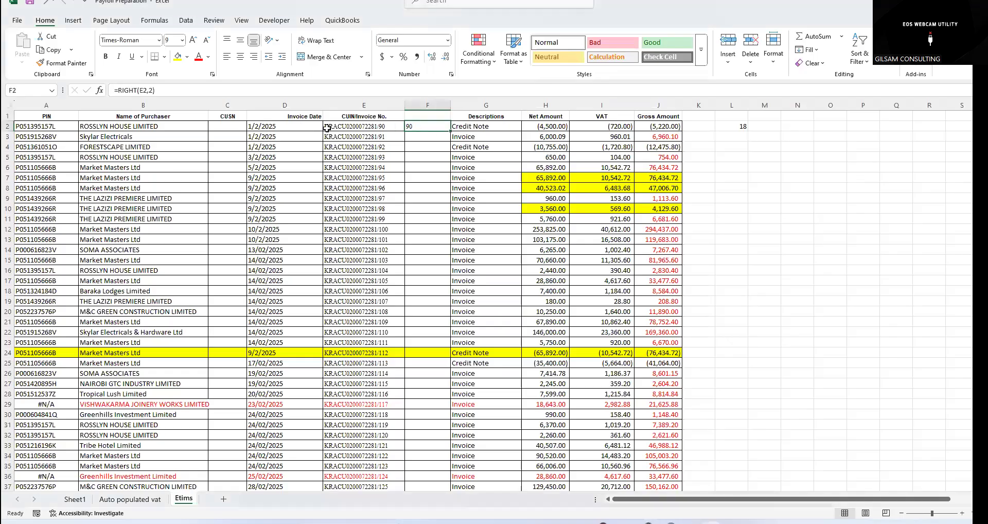
key(F2)
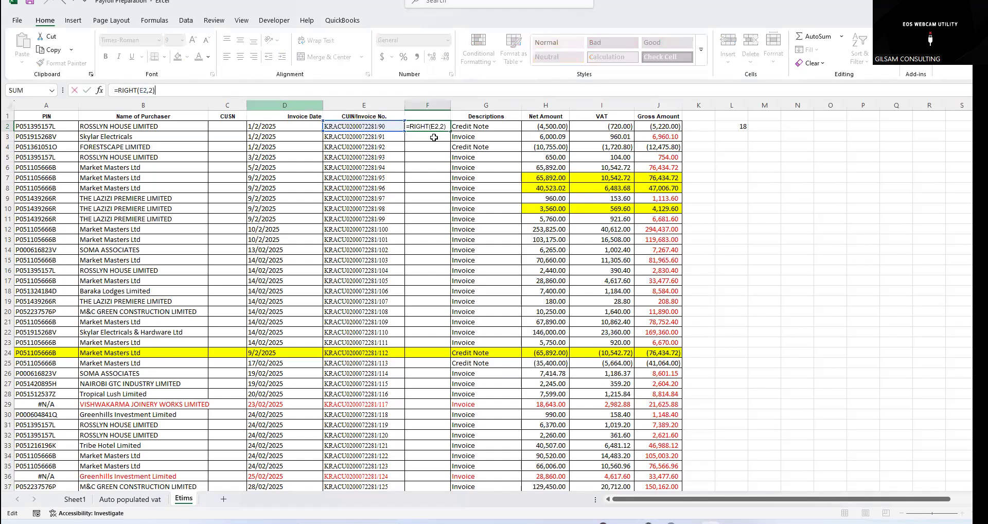
key(Escape)
drag(451, 131, 426, 469)
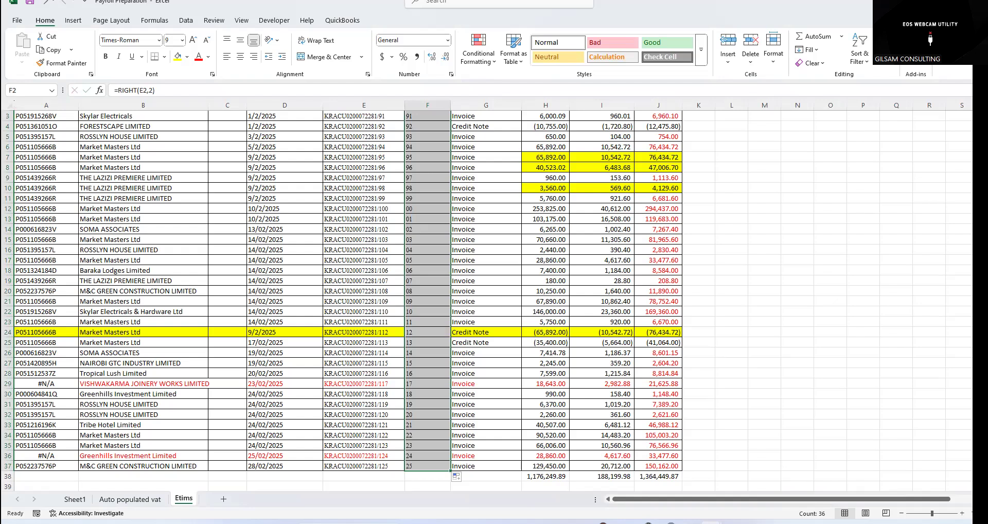
Step: Change the formula in F12 to =RIGHT(E12,3) so the three-digit invoice number is extracted in full
click(411, 206)
click(157, 91)
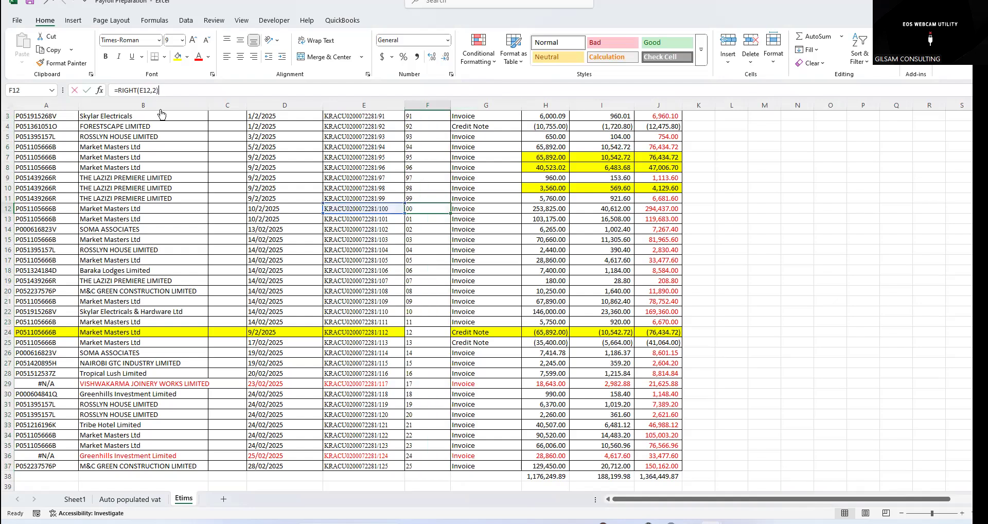
key(BackSpace)
text(3)
key(Return)
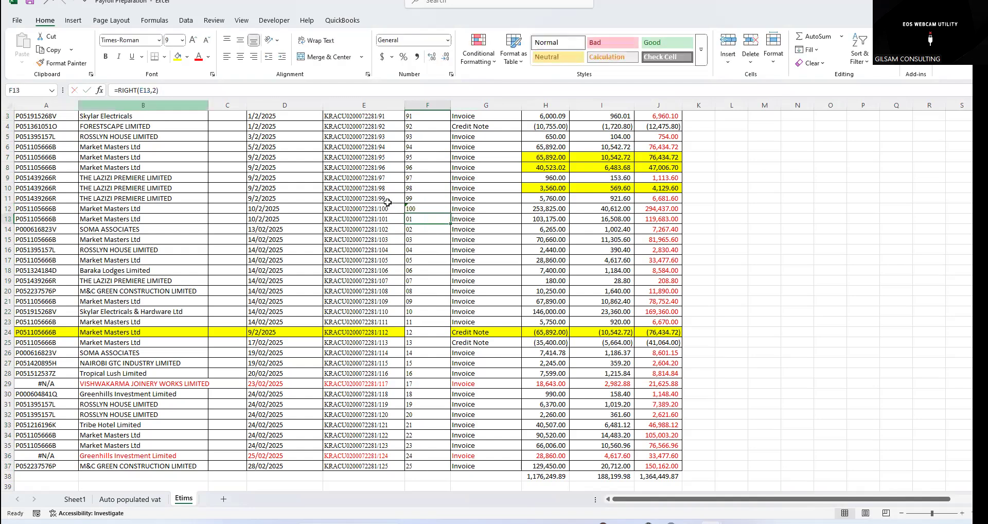
Step: Fill the three-character RIGHT formula from F12 down to F37 on the Etims sheet
click(425, 207)
drag(451, 212, 441, 467)
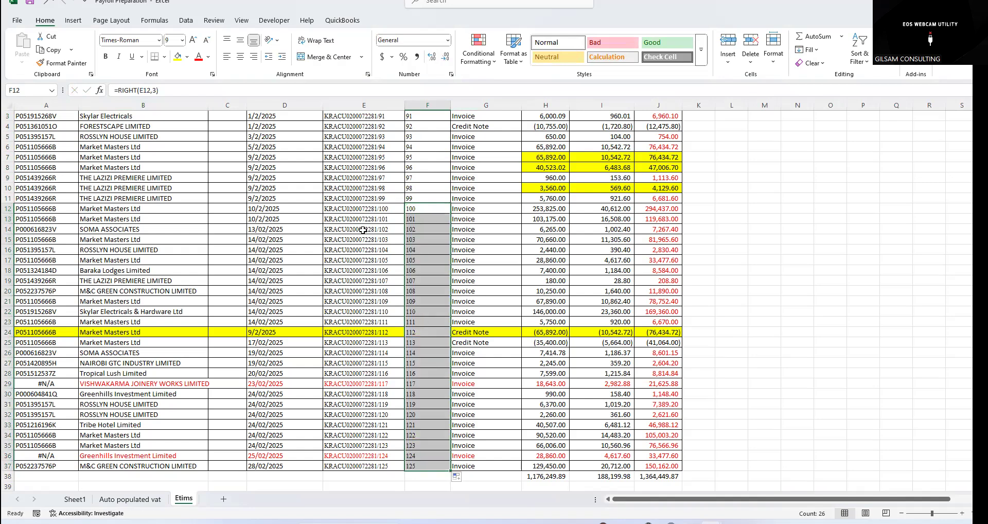
scroll(409, 206, up, 1)
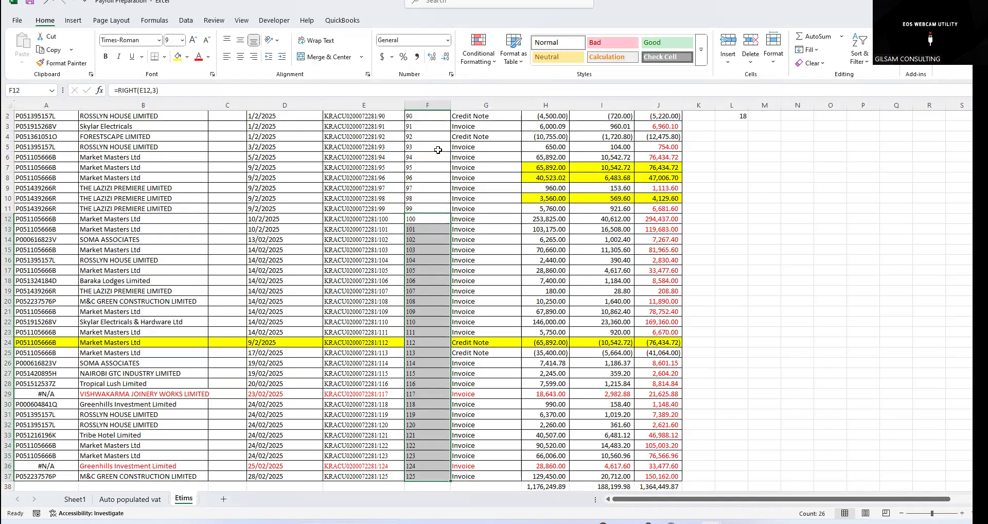
scroll(438, 150, up, 1)
drag(427, 126, 427, 465)
Step: Insert a blank column after the NET AMOUNT column on the Auto populated vat sheet
click(156, 500)
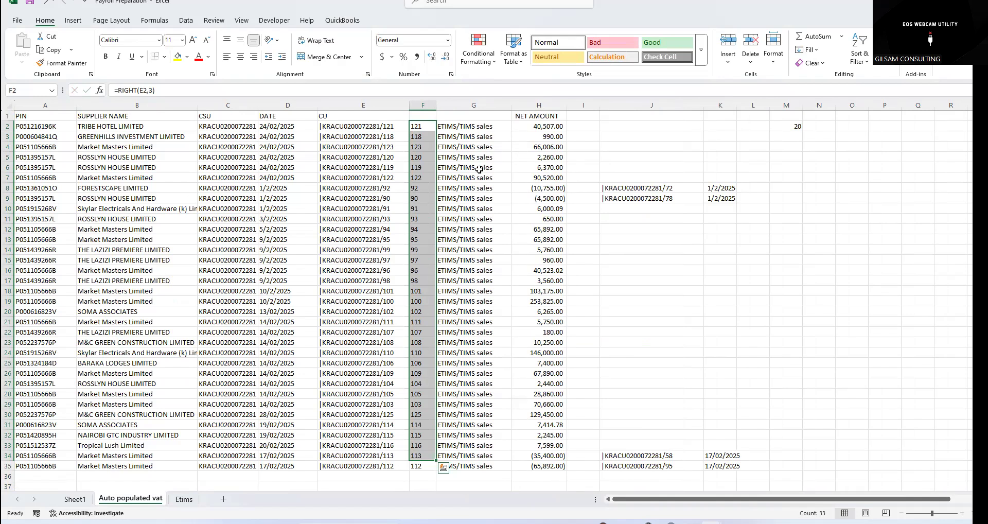
scroll(541, 144, down, 2)
scroll(547, 127, up, 2)
drag(546, 126, 535, 446)
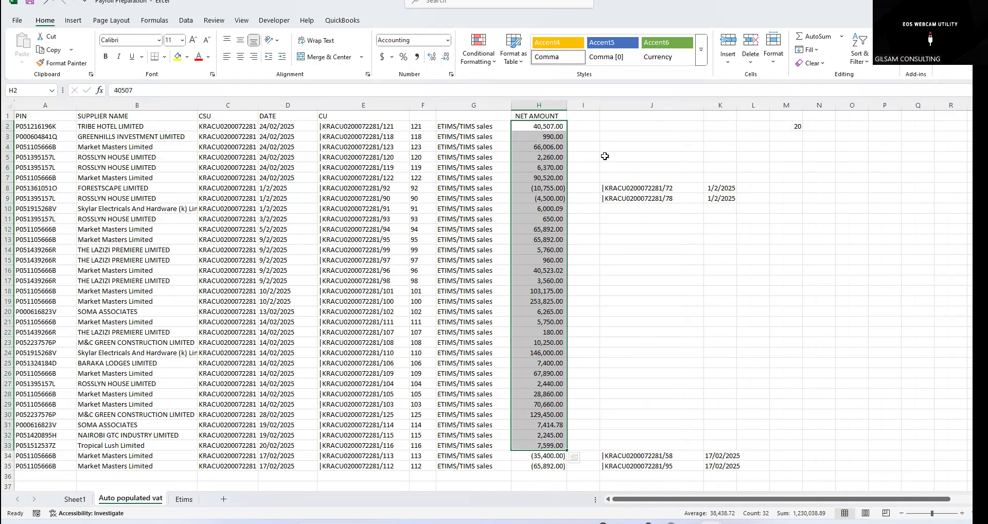
right_click(589, 108)
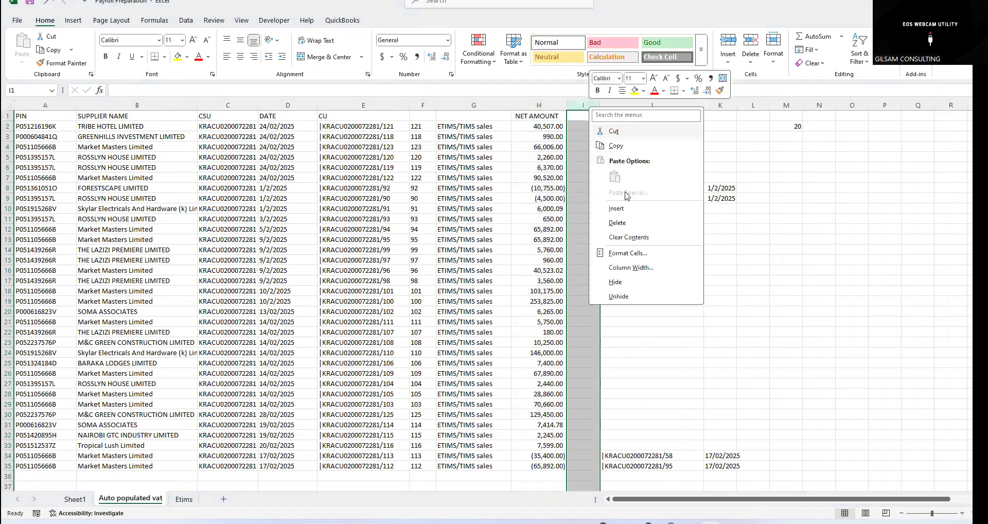
Step: Enter the headers Etims in I1 and Variance in J1
click(571, 114)
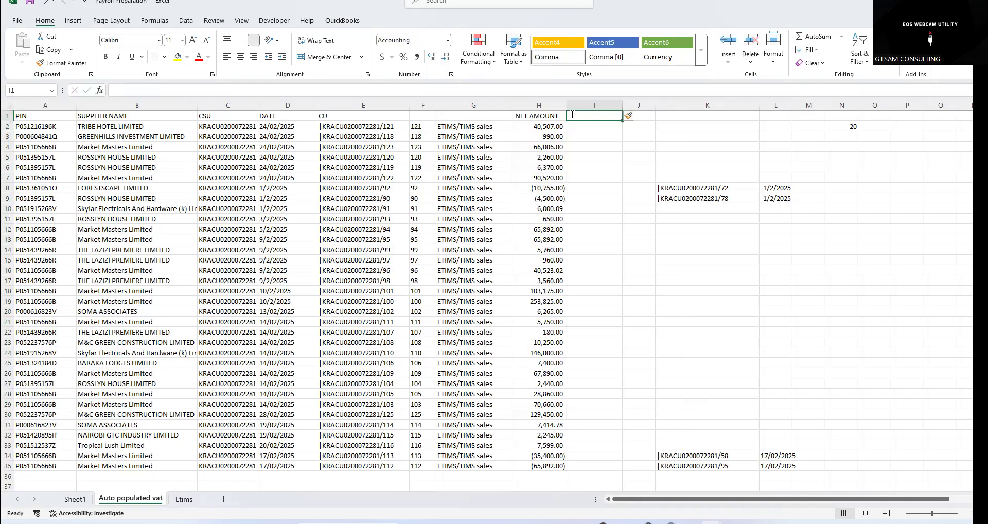
text(e)
text(Et)
text(ims)
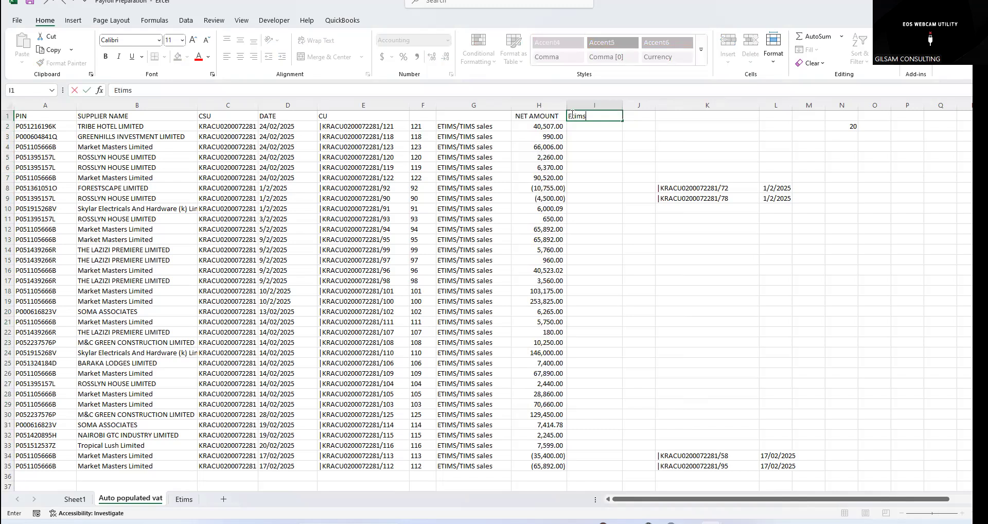
click(626, 117)
text(Va)
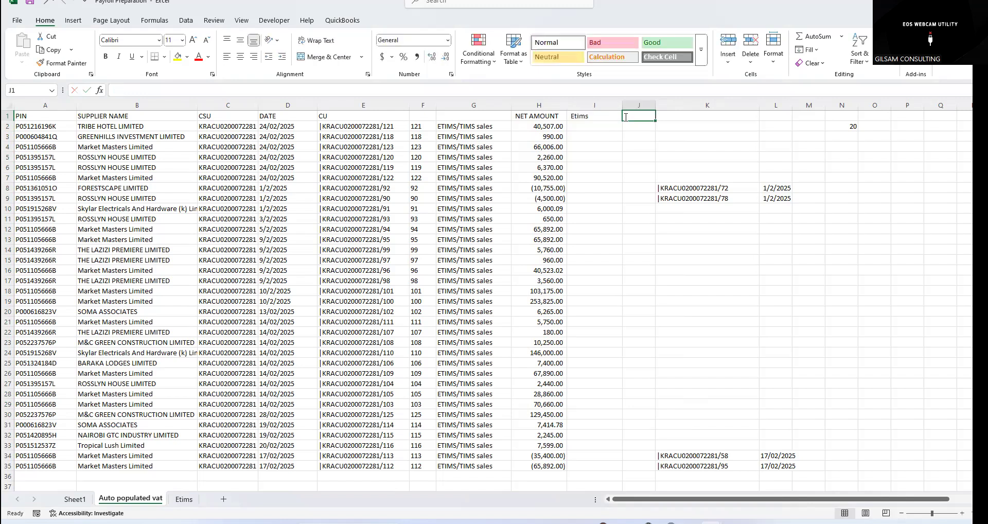
text(riance)
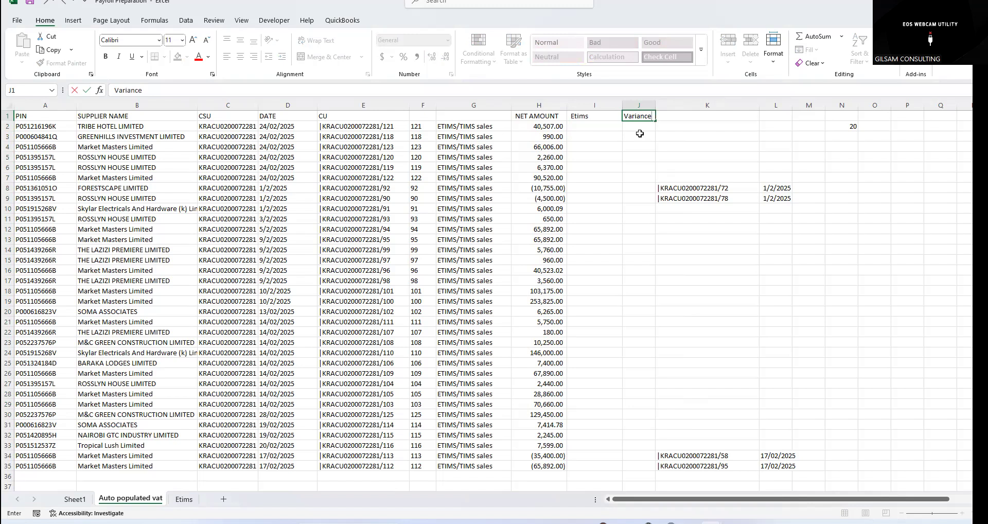
key(Return)
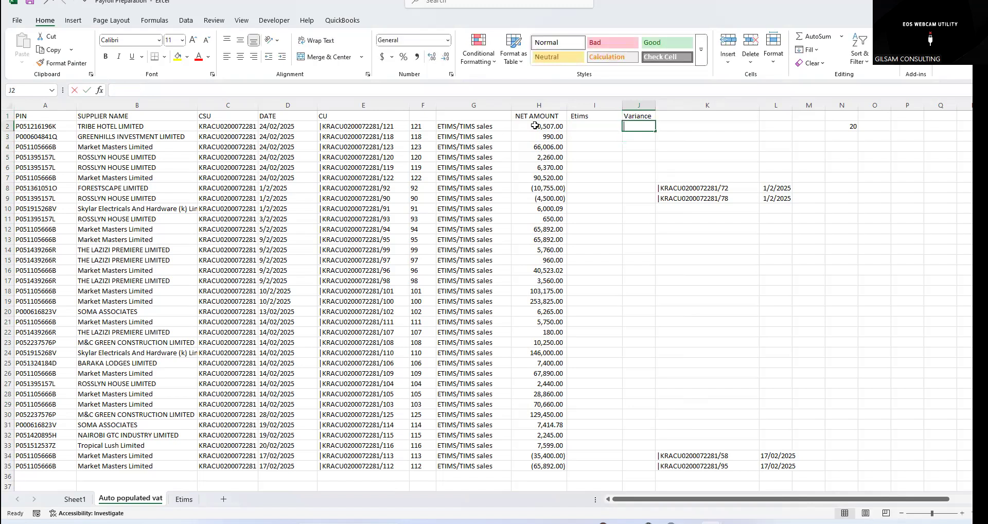
Step: Calculate the variance in J2 with =H2-I2
text(=)
click(535, 126)
text(-)
click(600, 126)
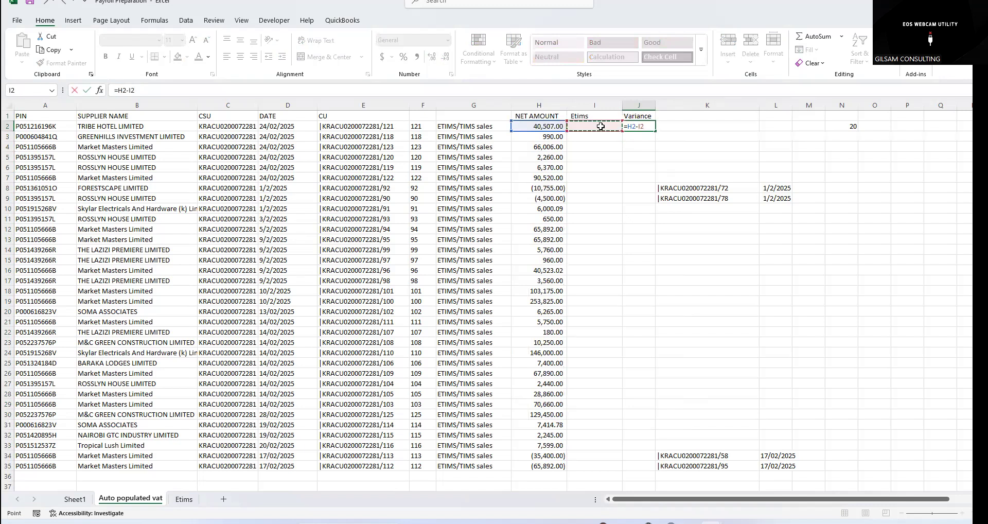
key(Return)
Step: Start a SUMIF formula in I2 with the Etims sheet's column F as the absolute range, Etims!$F:$F
click(601, 126)
text(=)
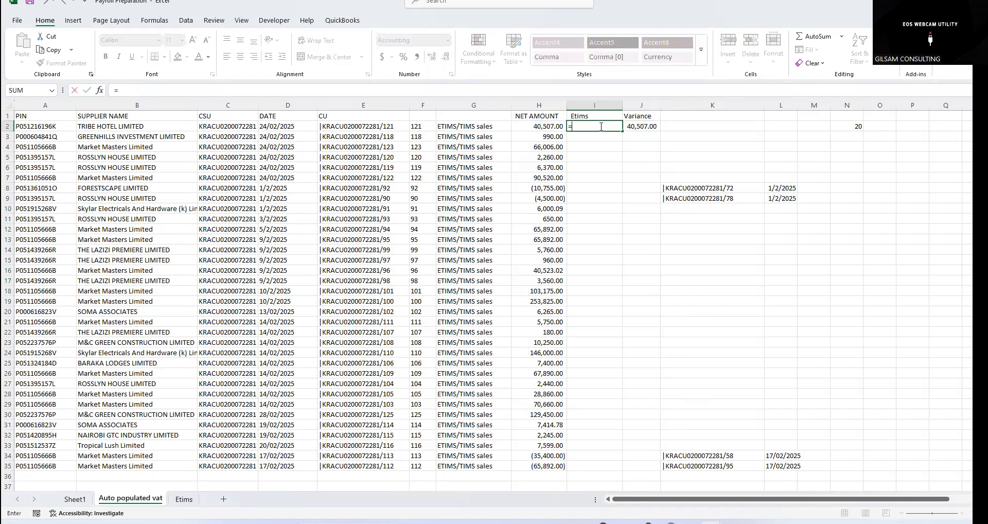
text(sumif)
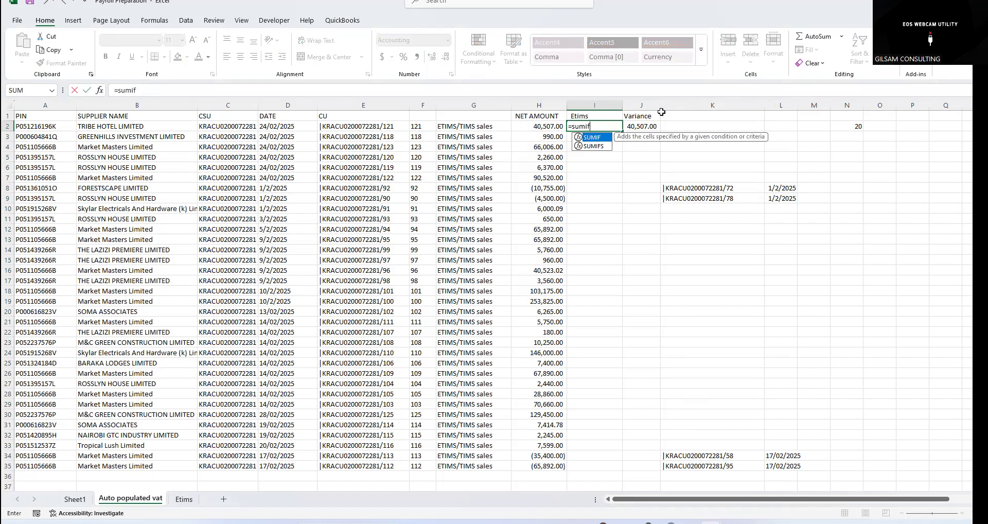
double_click(590, 138)
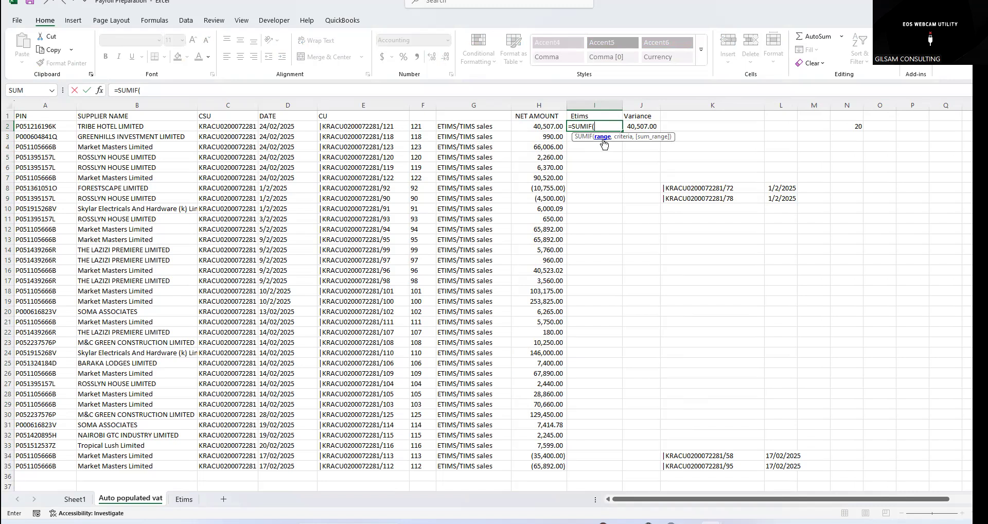
click(185, 500)
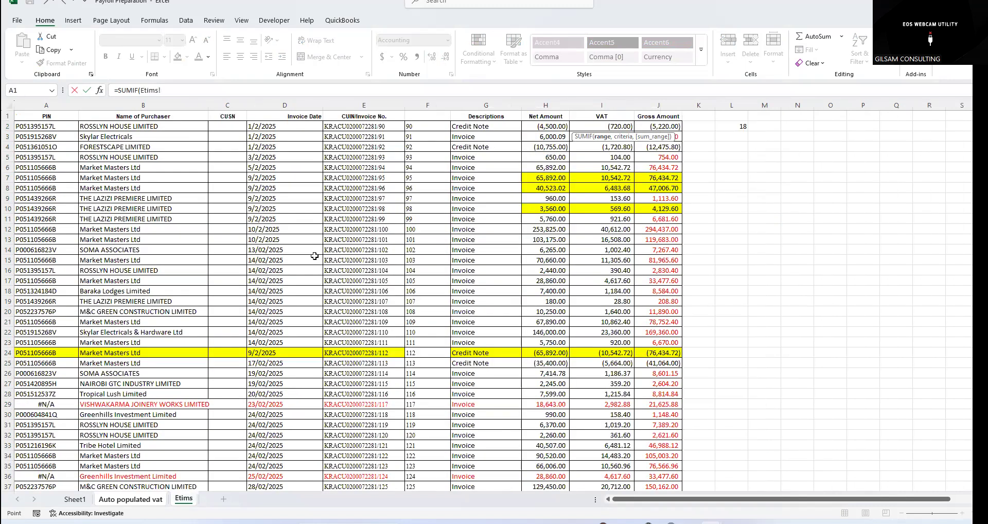
click(418, 105)
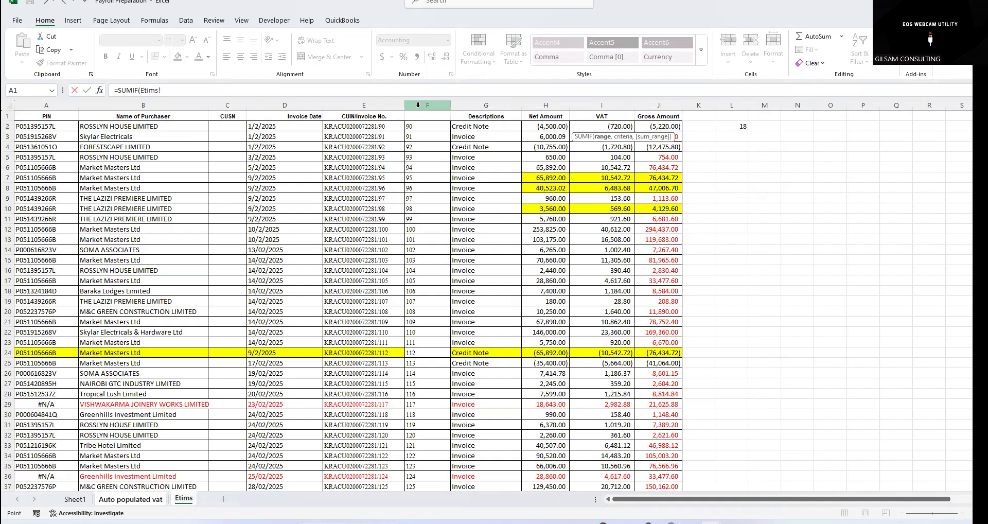
click(196, 93)
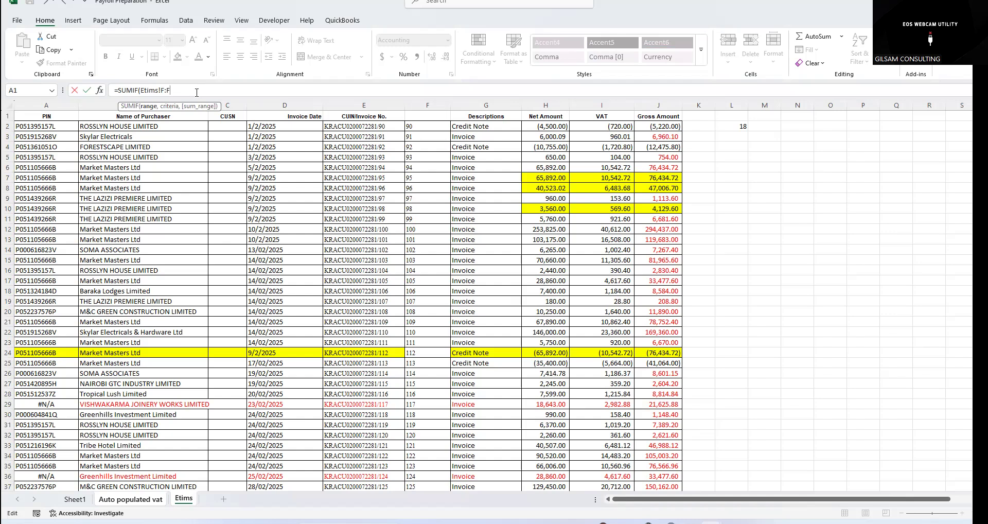
key(F4)
text(,)
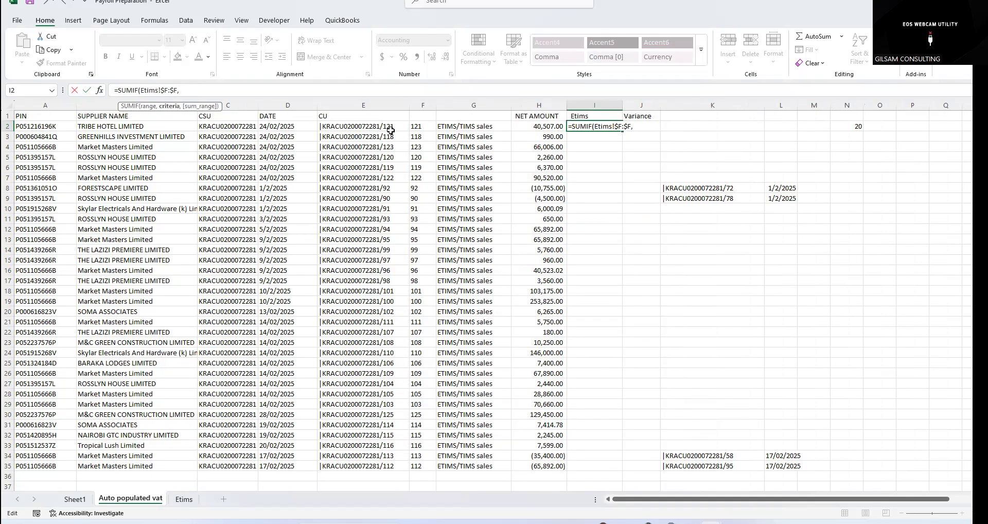
Step: Complete the SUMIF with criteria 'Auto populated vat'!F2 and sum range Etims!$H:$H, and fill it down to I35
click(416, 125)
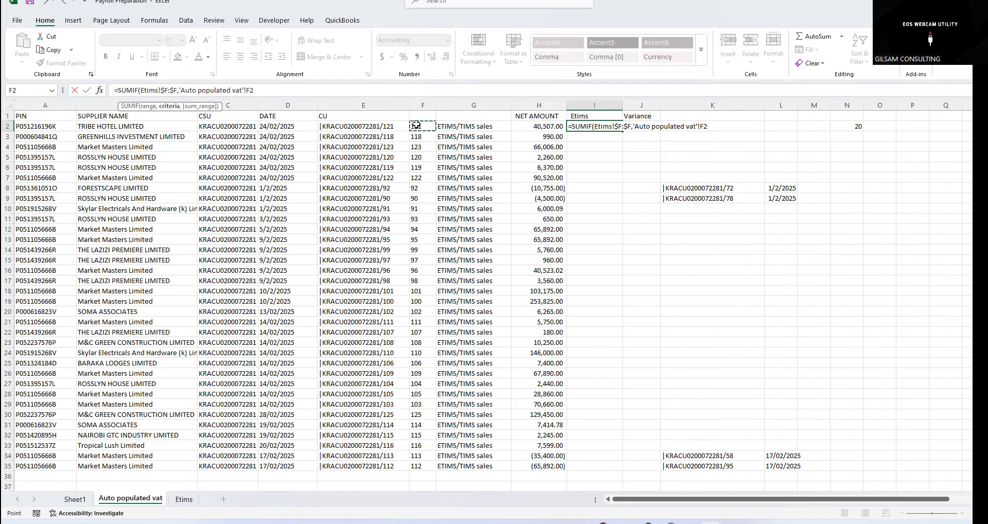
text(,Etims!)
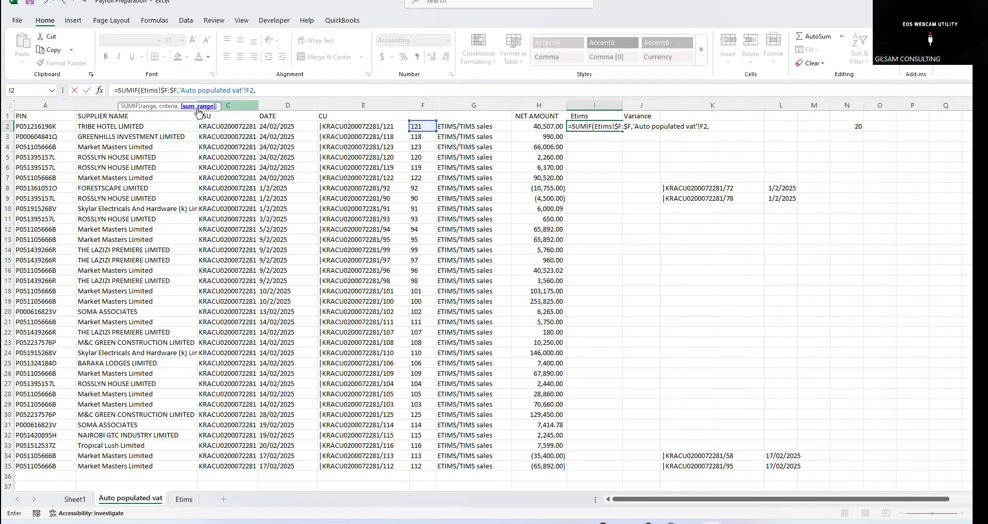
click(184, 499)
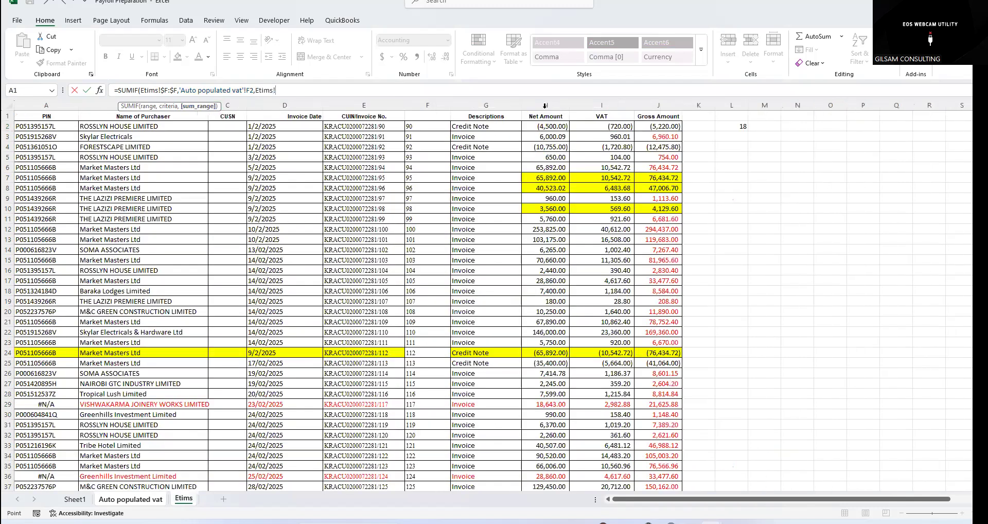
click(545, 106)
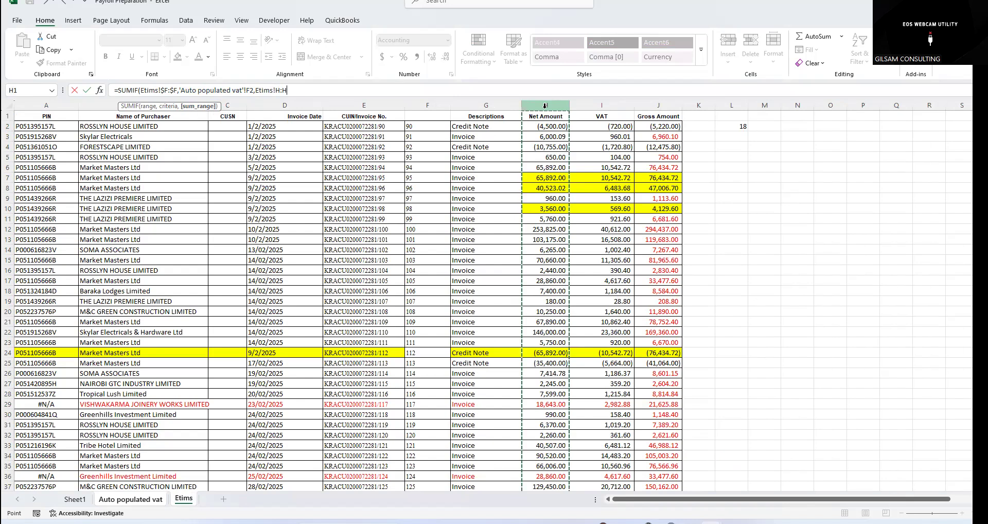
key(F4)
key(Return)
click(610, 127)
drag(623, 132, 597, 468)
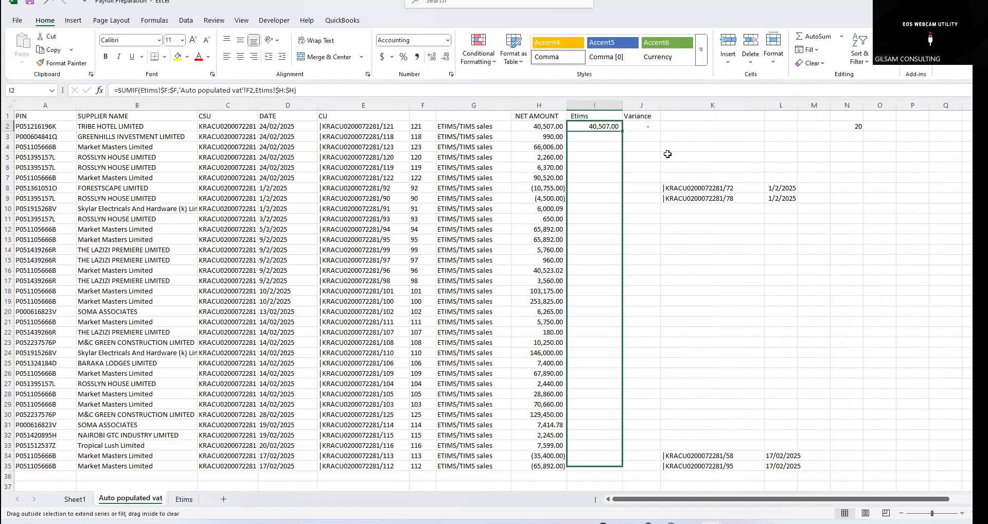
Step: Widen column J slightly and fill the variance formula from J2 down to J35
drag(660, 108, 670, 108)
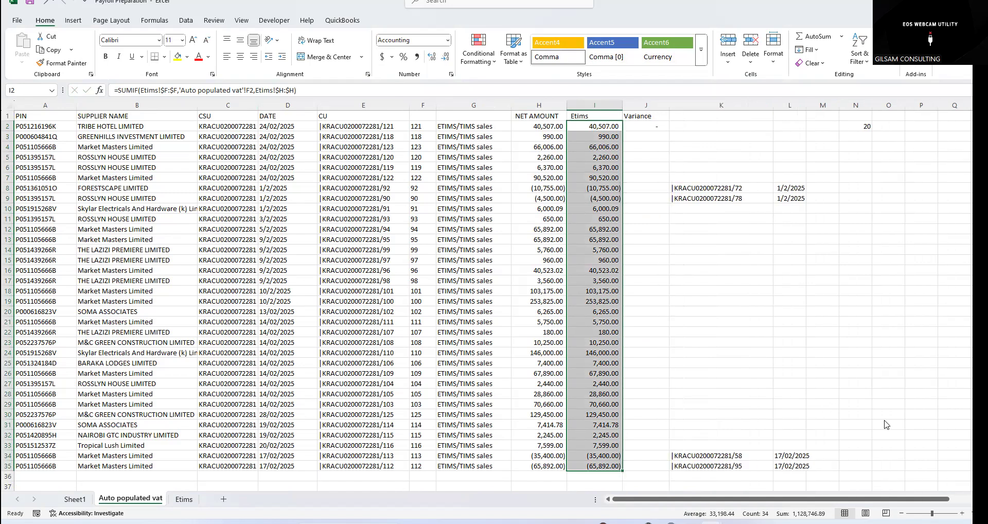
scroll(507, 134, right, 2)
click(483, 128)
drag(487, 127, 457, 464)
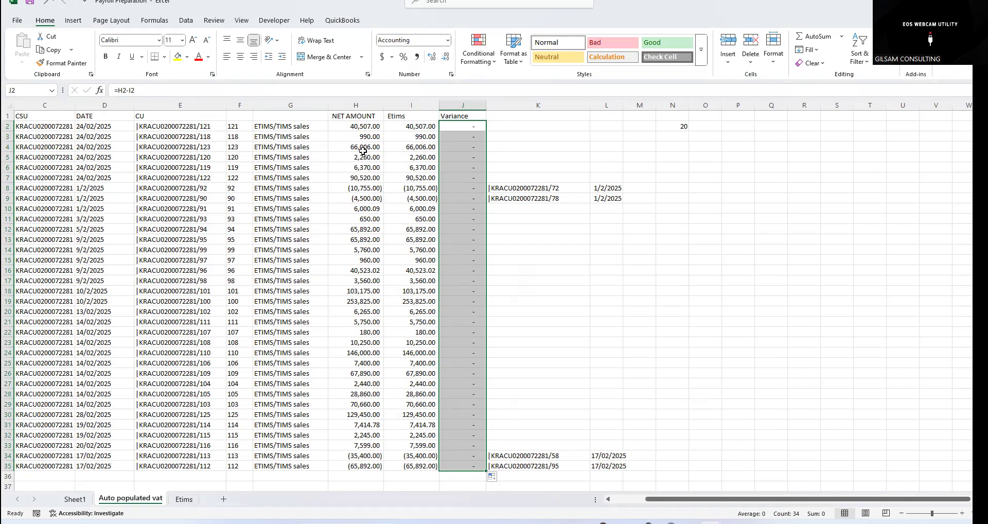
click(412, 147)
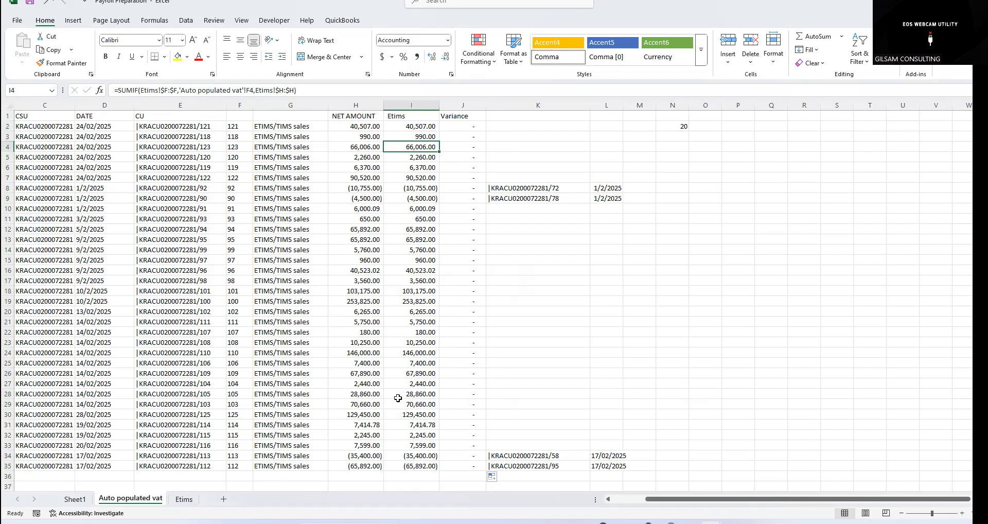
Step: Add AutoSum totals for the NET AMOUNT and Etims columns in H36 and I36
scroll(350, 422, down, 2)
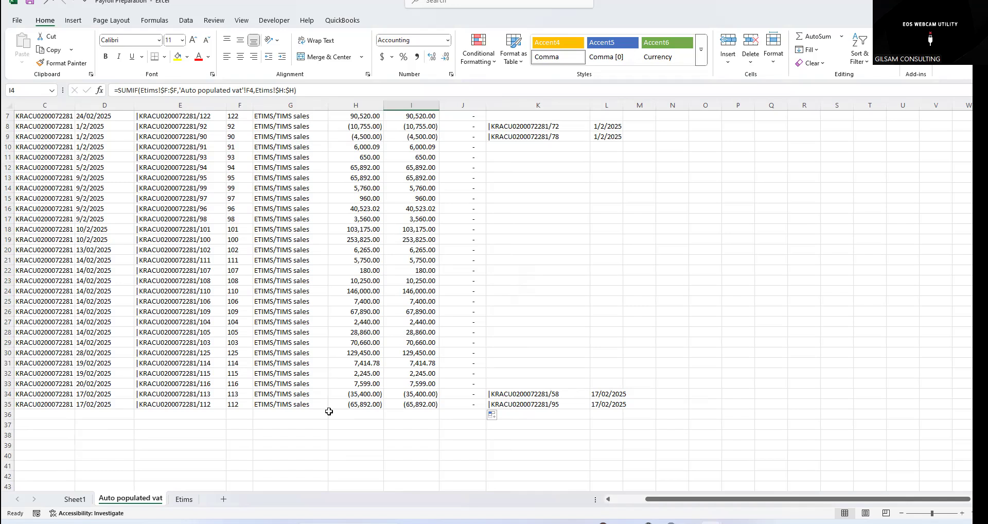
drag(368, 415, 407, 413)
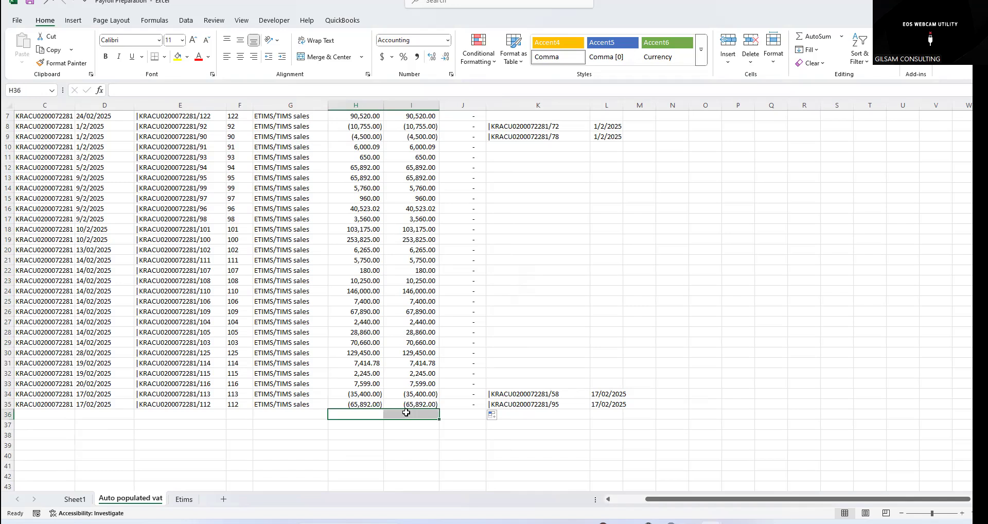
key(alt+equal)
click(392, 415)
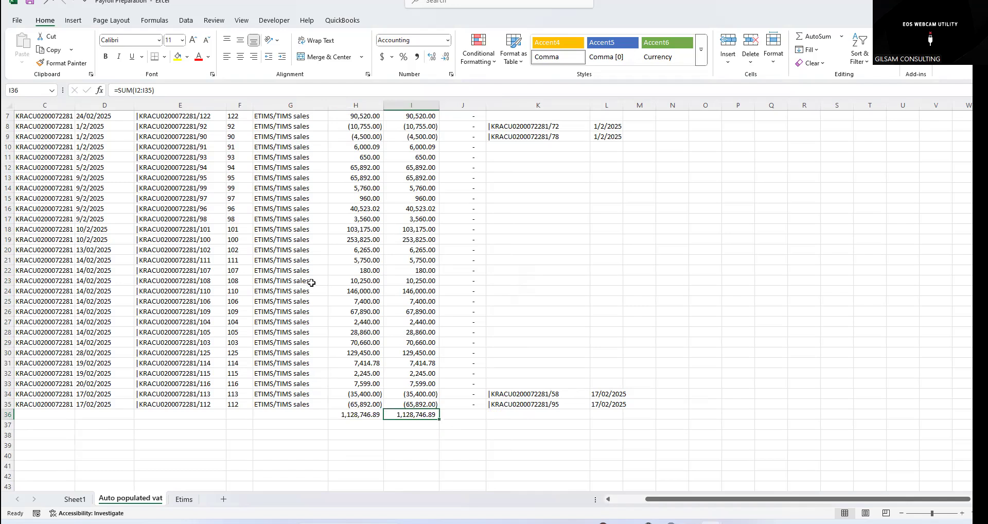
scroll(312, 282, up, 2)
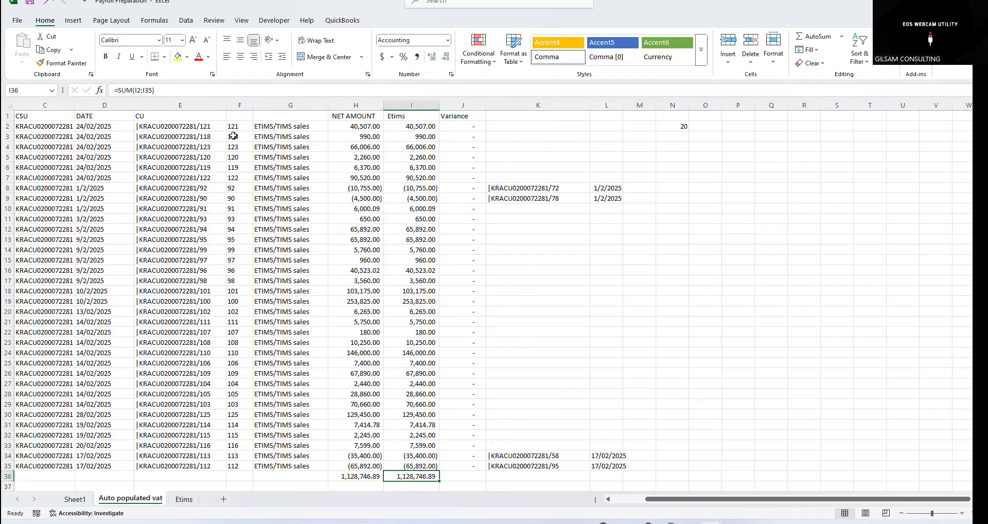
click(48, 106)
shift+click(372, 148)
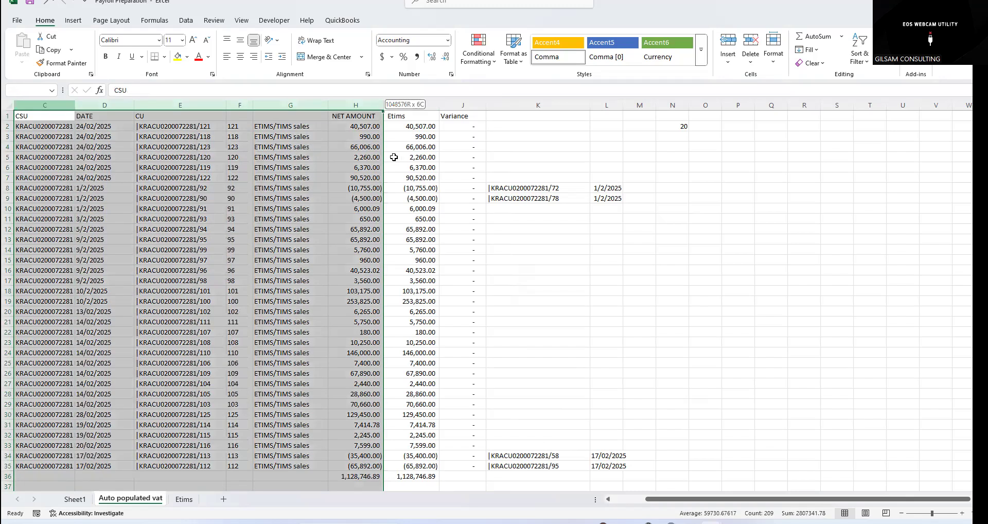
shift+click(393, 157)
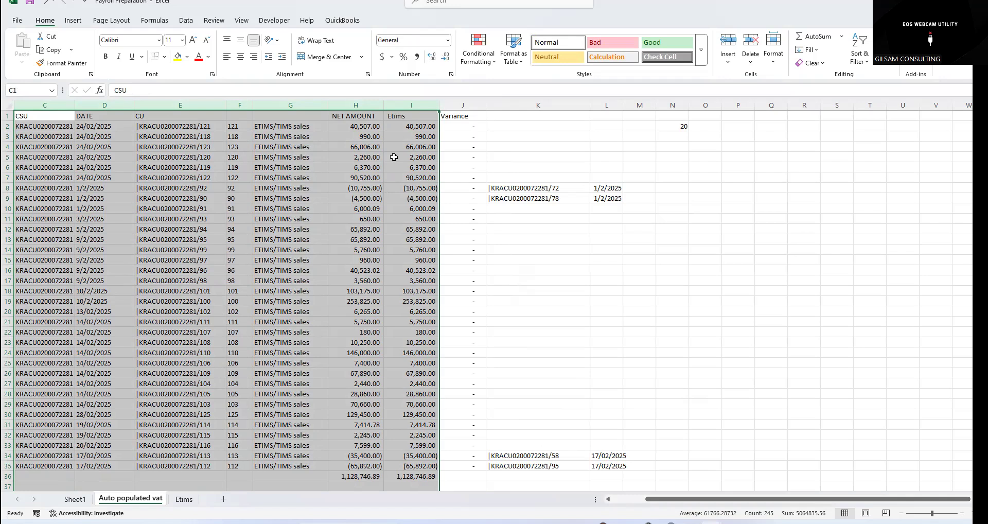
Step: On the Etims sheet, enter the headers Auto- in K1 and Variance in L1
click(183, 500)
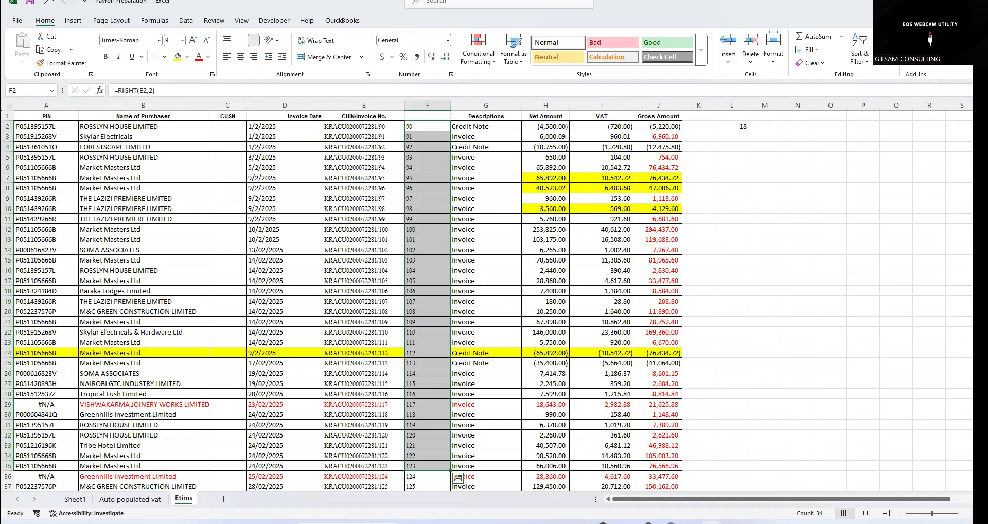
scroll(603, 213, right, 3)
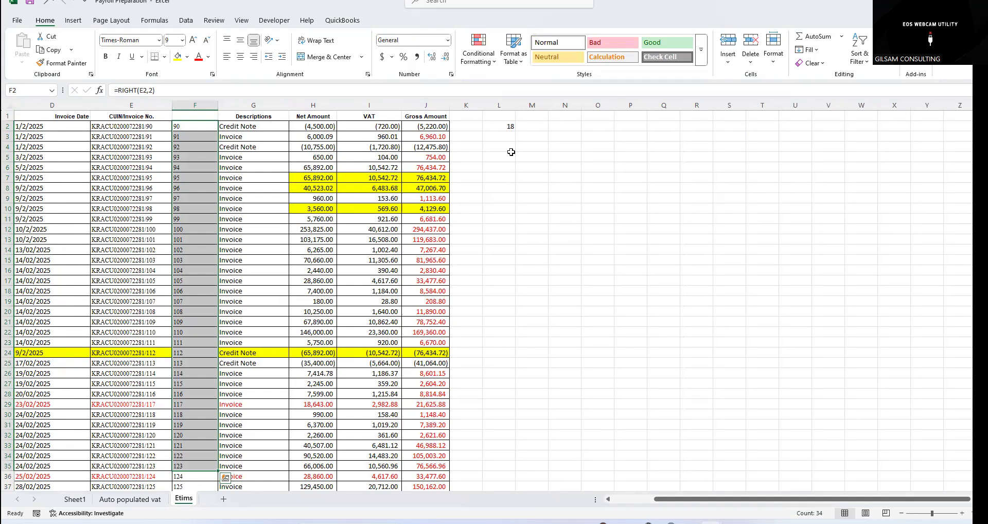
click(468, 114)
text(Aut)
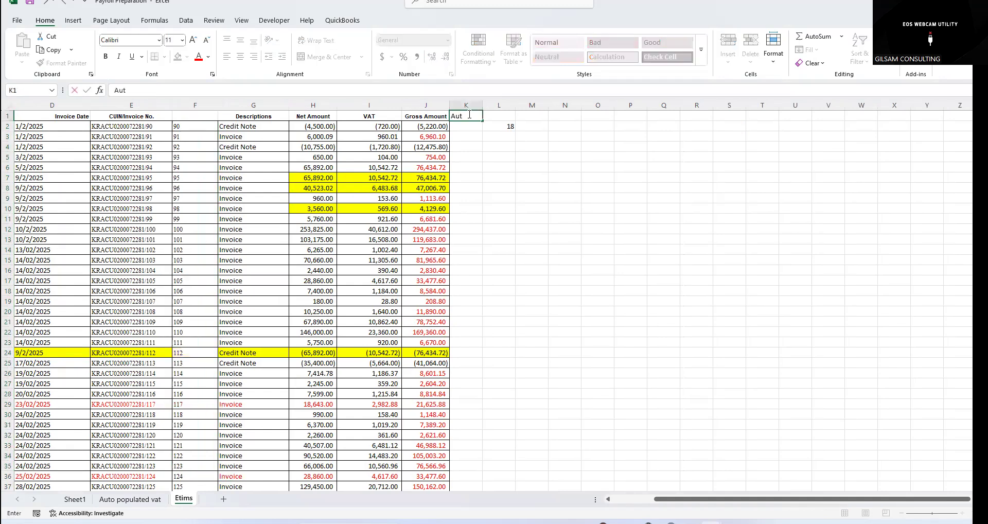
text(o-)
key(Tab)
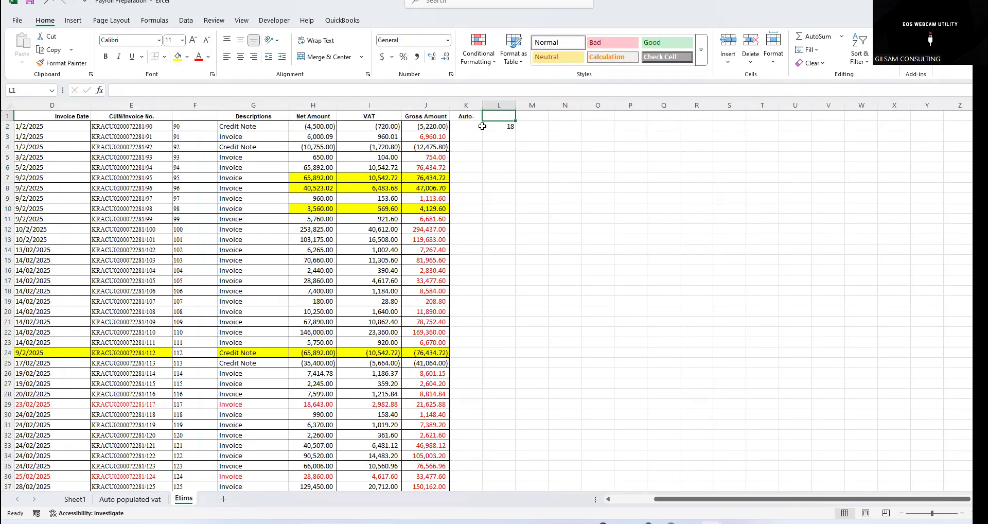
text(Variance)
Step: Replace the LEN formula in L2 with the variance formula =H2-K2
click(506, 129)
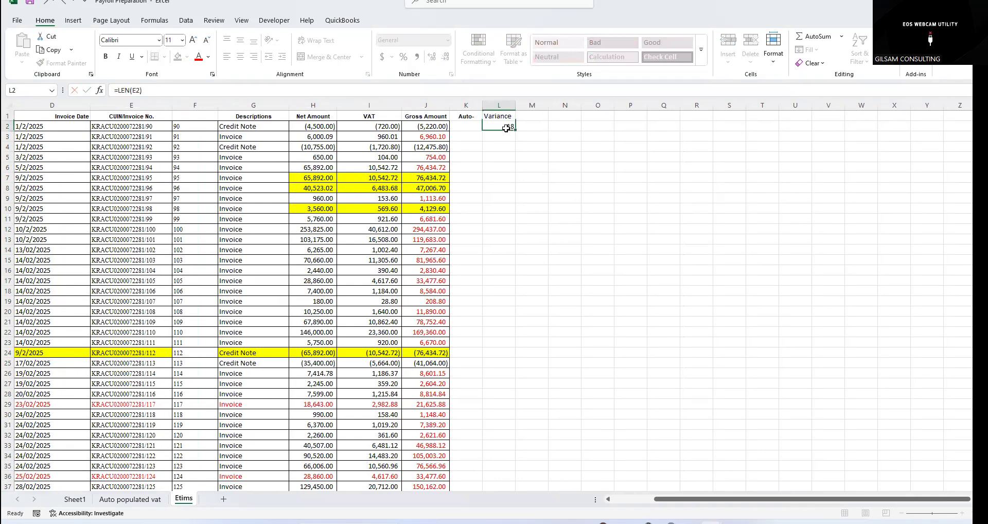
text(=)
click(321, 124)
text(+)
key(BackSpace)
text(-)
click(446, 126)
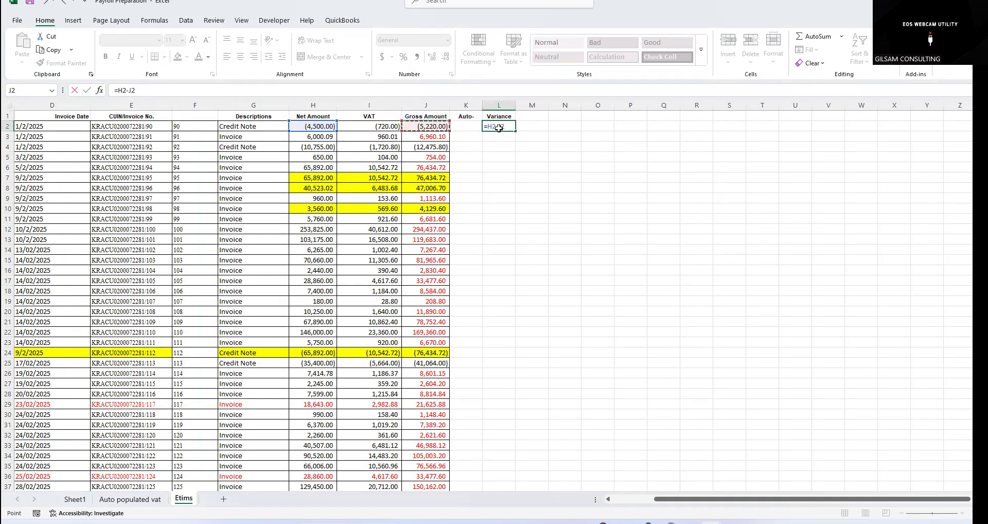
click(471, 130)
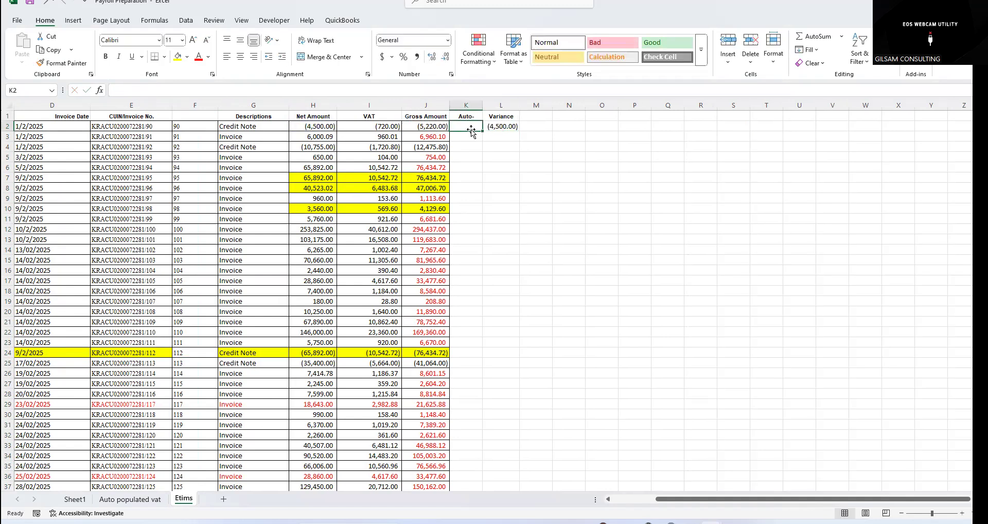
Step: Start a SUMIF formula in K2 with the absolute range 'Auto populated vat'!$F:$F
text(=)
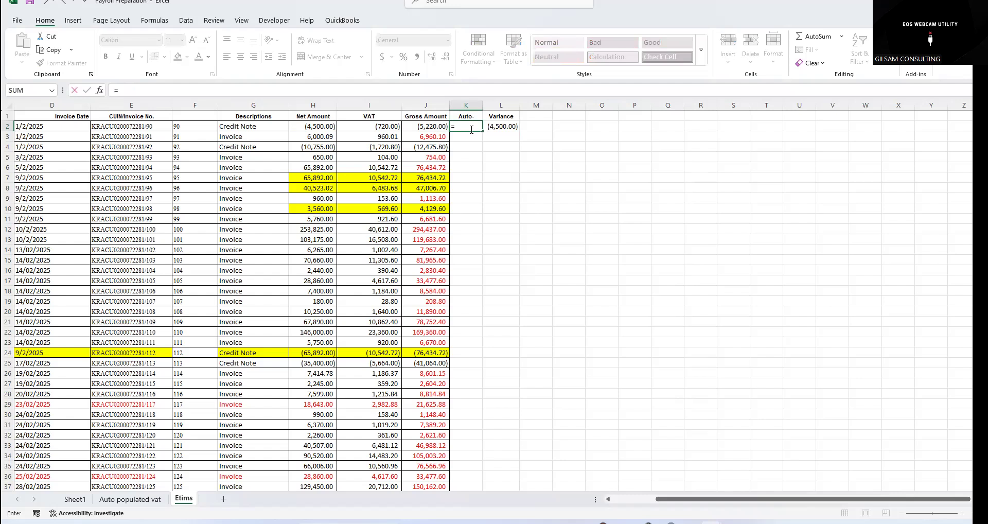
text(s)
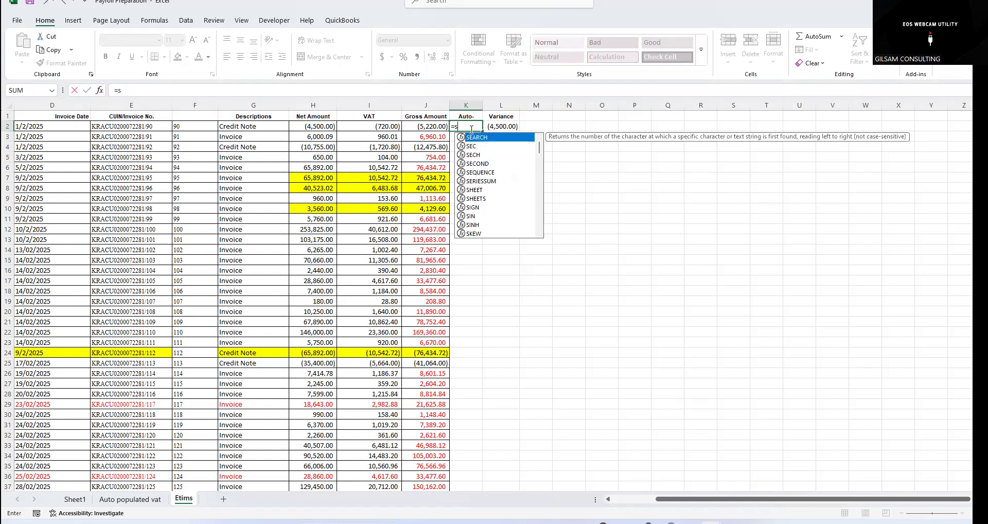
text(umif)
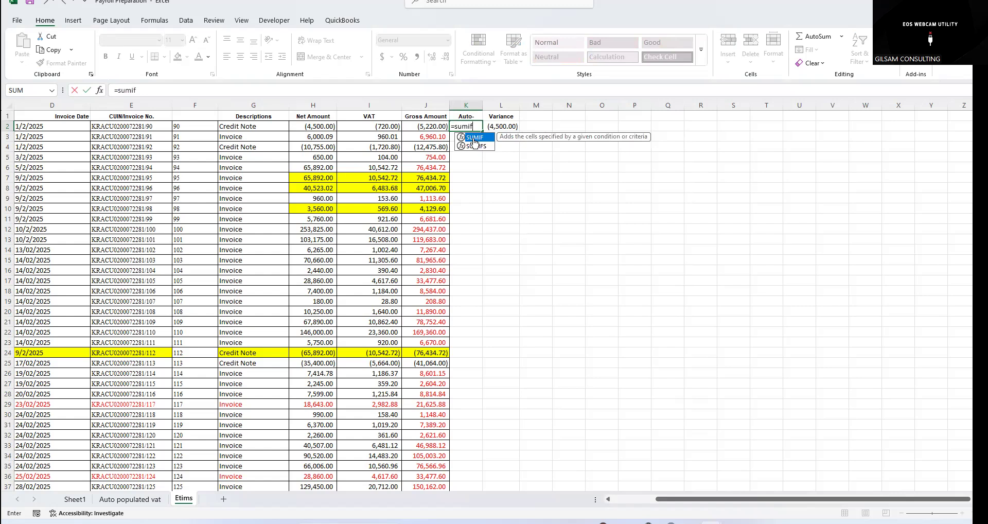
double_click(474, 137)
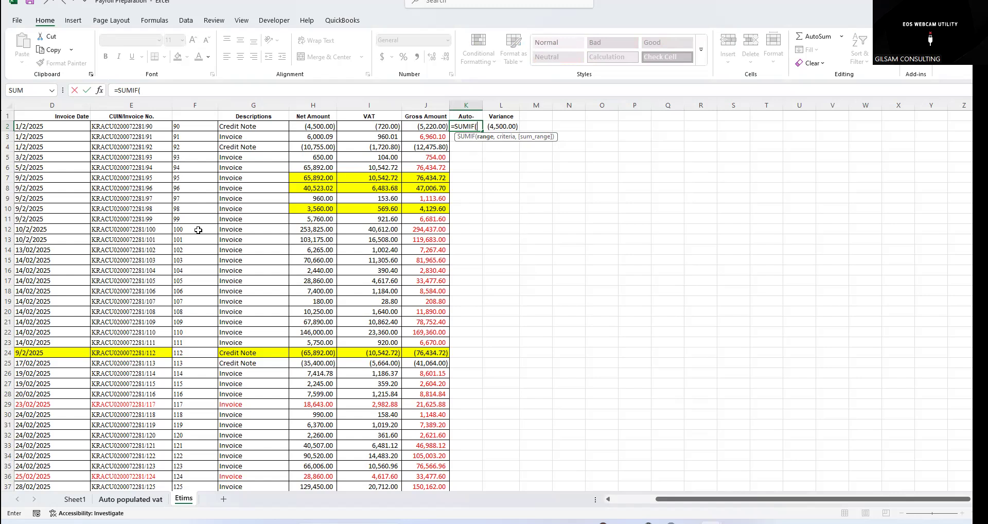
click(138, 503)
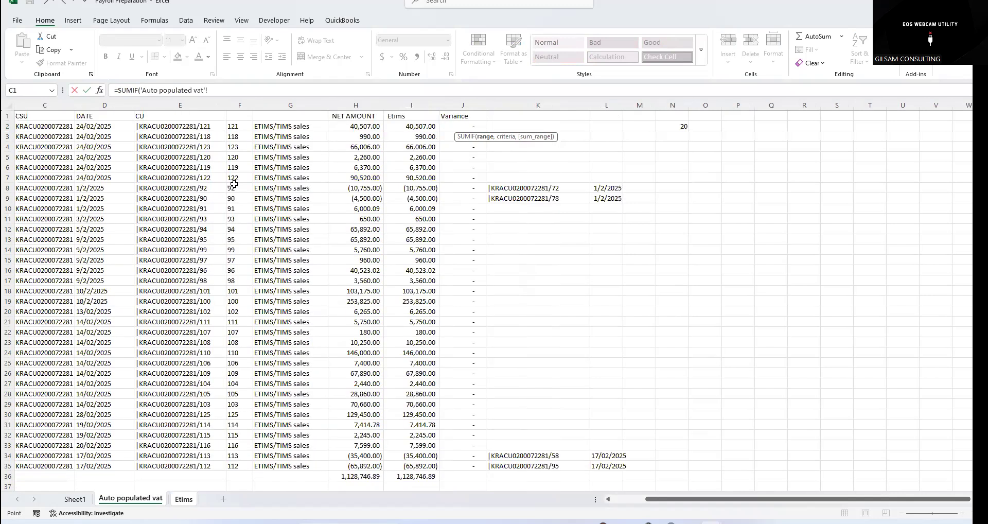
click(243, 104)
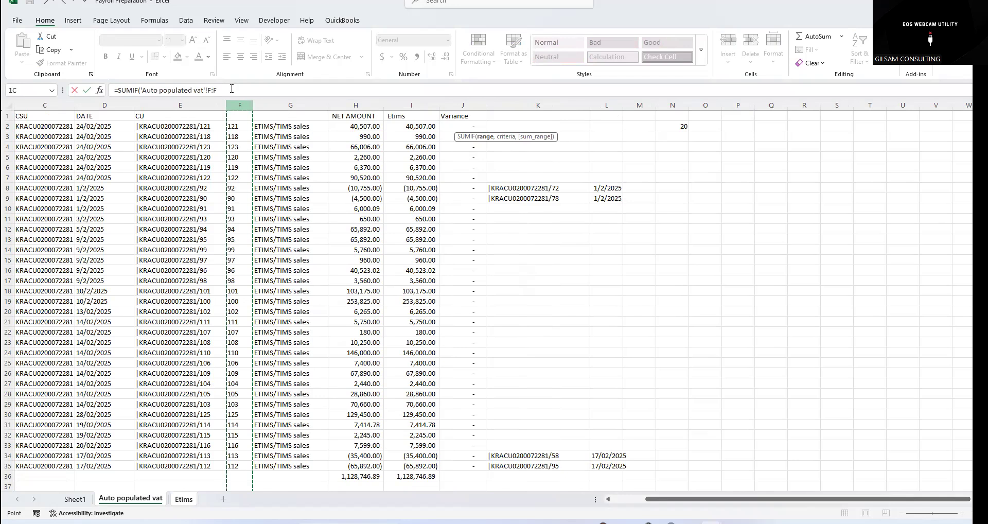
click(231, 90)
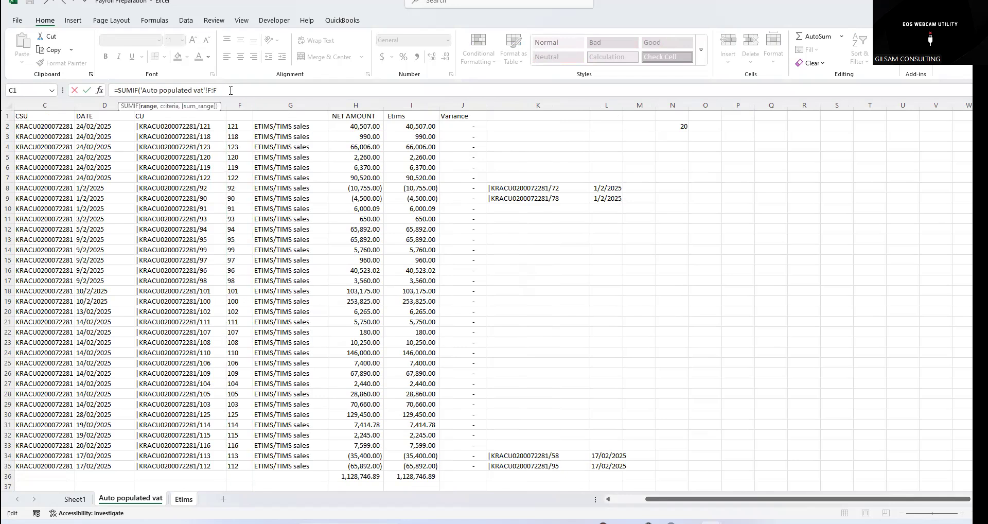
key(F4)
text(,)
Step: Complete the K2 SUMIF with criteria Etims!F2 and absolute sum range 'Auto populated vat'!$H:$H
click(191, 128)
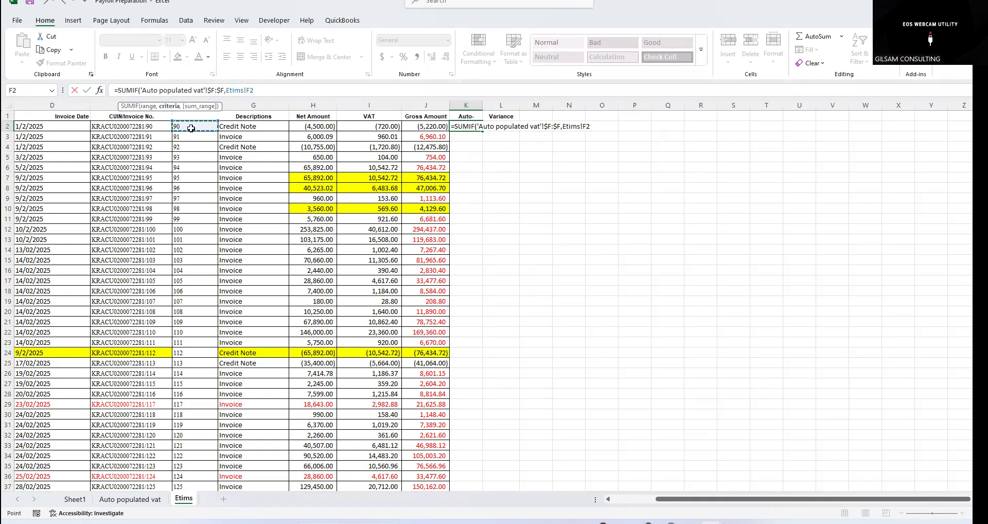
text(,)
click(137, 499)
click(341, 105)
key(F4)
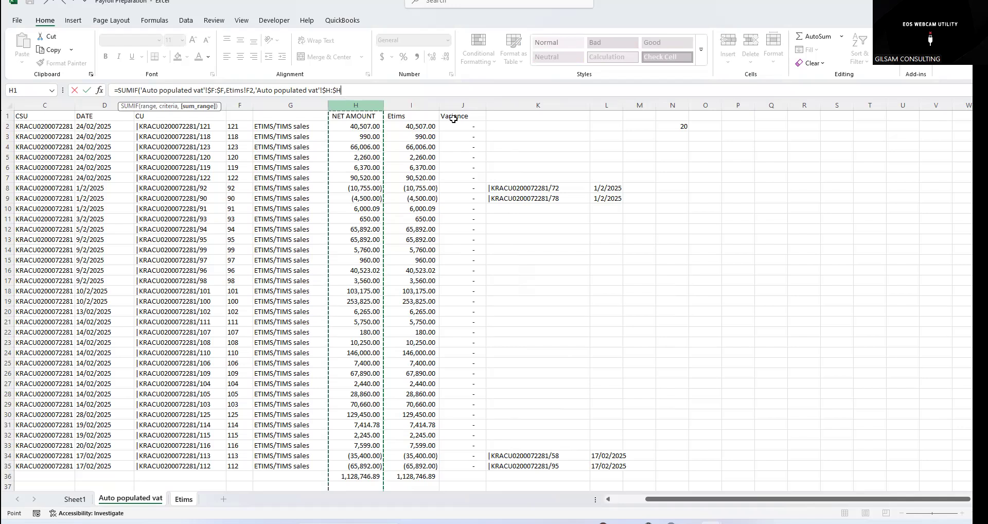
key(ctrl+Return)
Step: Fill the SUMIF down to K37 in comma format, and fill the variance formula from L2 down to L37
drag(483, 132, 503, 340)
scroll(497, 167, up, 1)
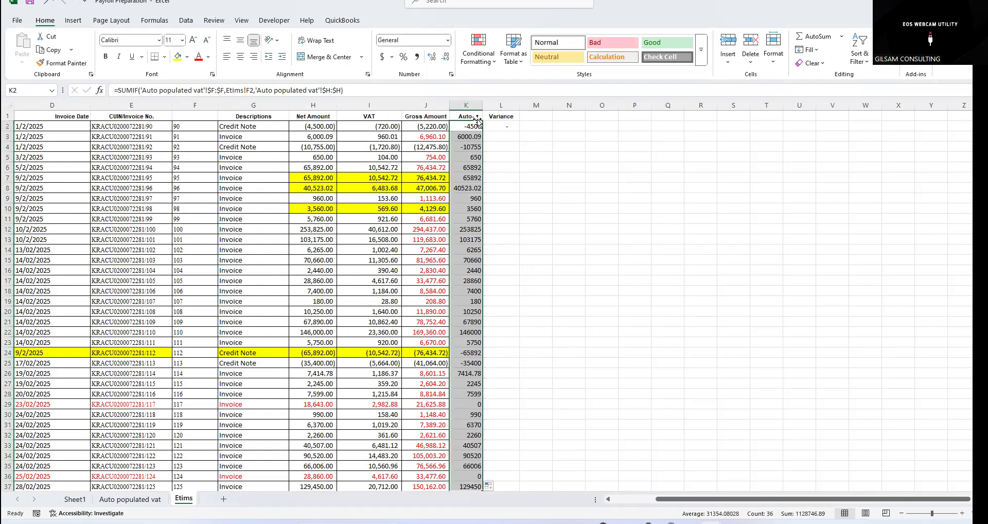
click(415, 61)
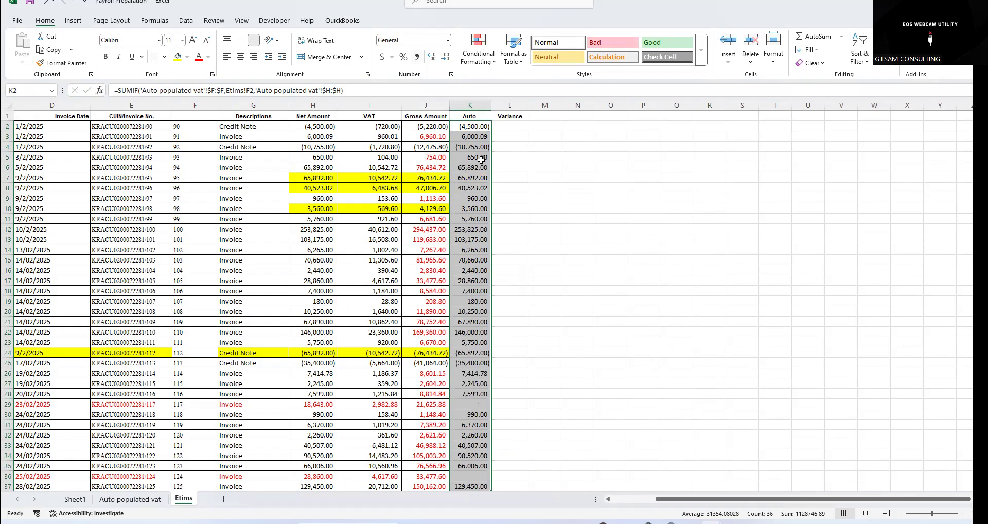
click(524, 128)
drag(528, 131, 540, 301)
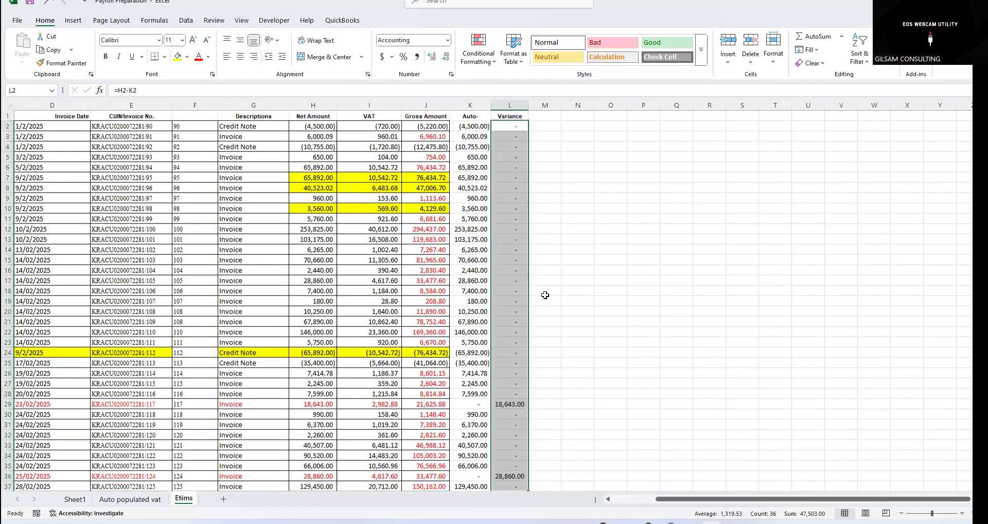
Step: Delete rows 38 to 42, covering the old totals and the Less Unautopopulated Invoices line
scroll(543, 293, down, 3)
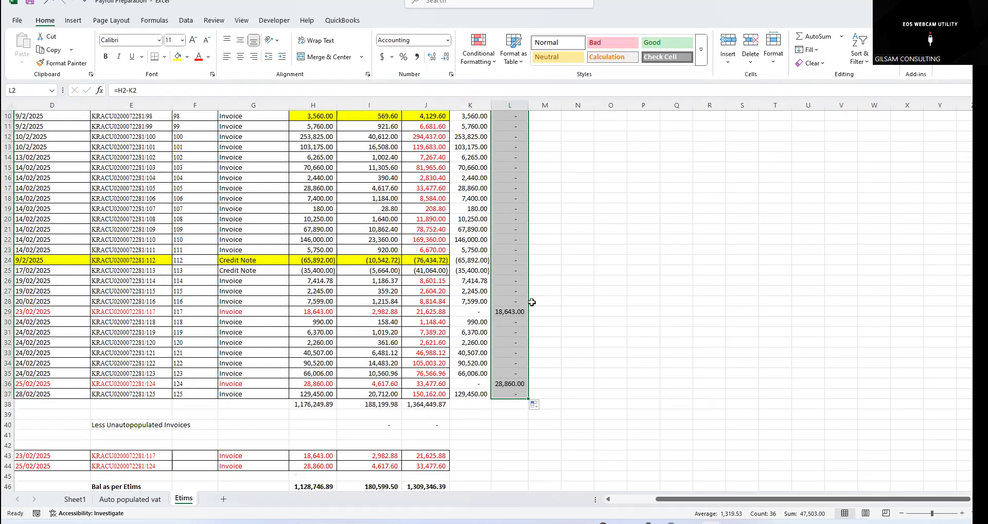
scroll(532, 301, down, 1)
scroll(525, 355, down, 1)
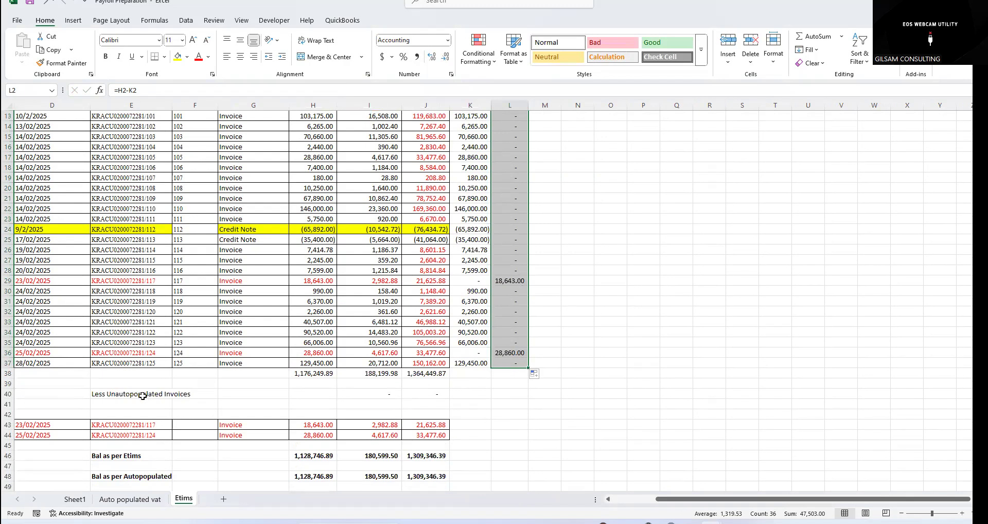
click(252, 395)
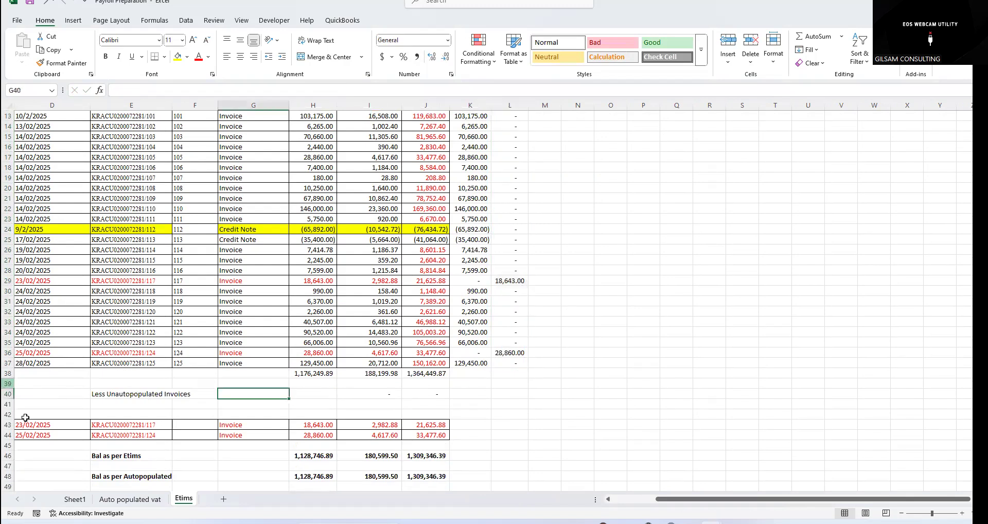
drag(10, 383, 10, 414)
drag(10, 376, 115, 411)
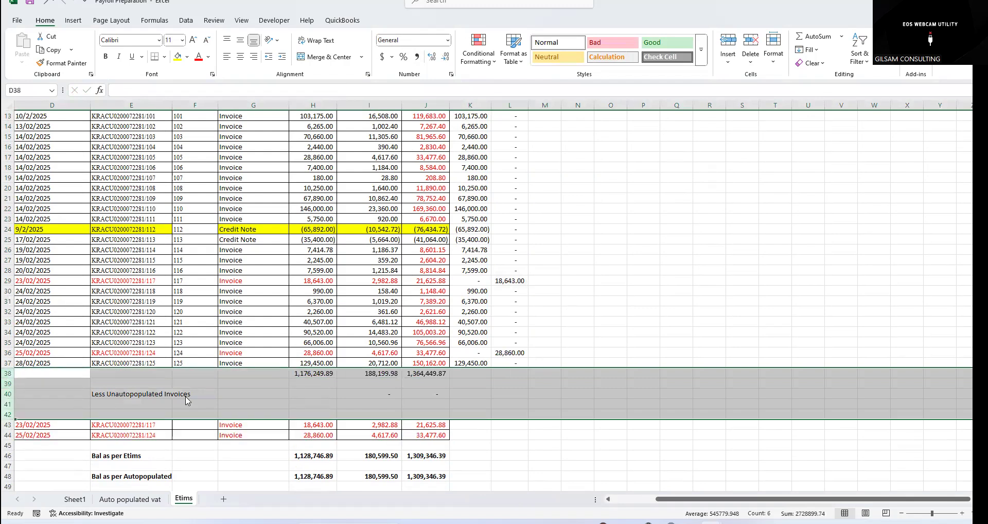
right_click(187, 400)
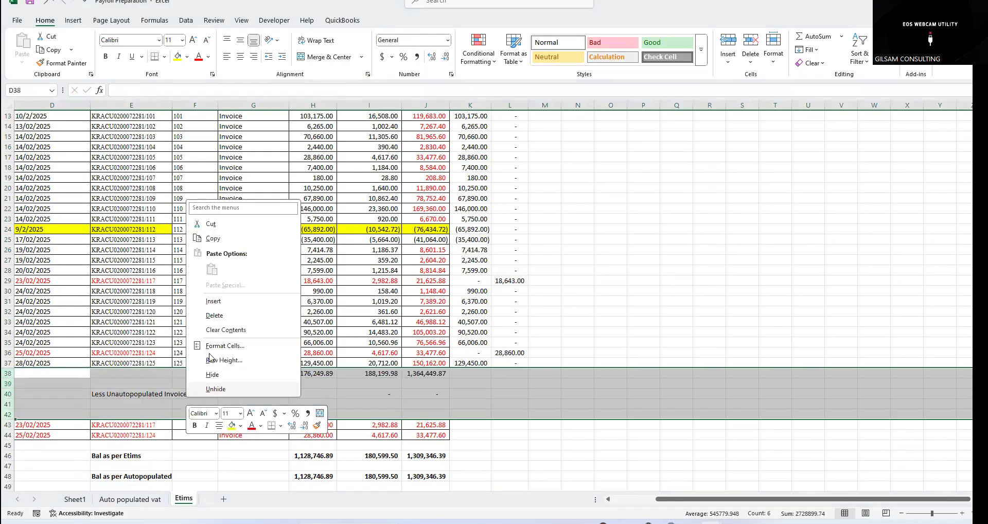
click(215, 315)
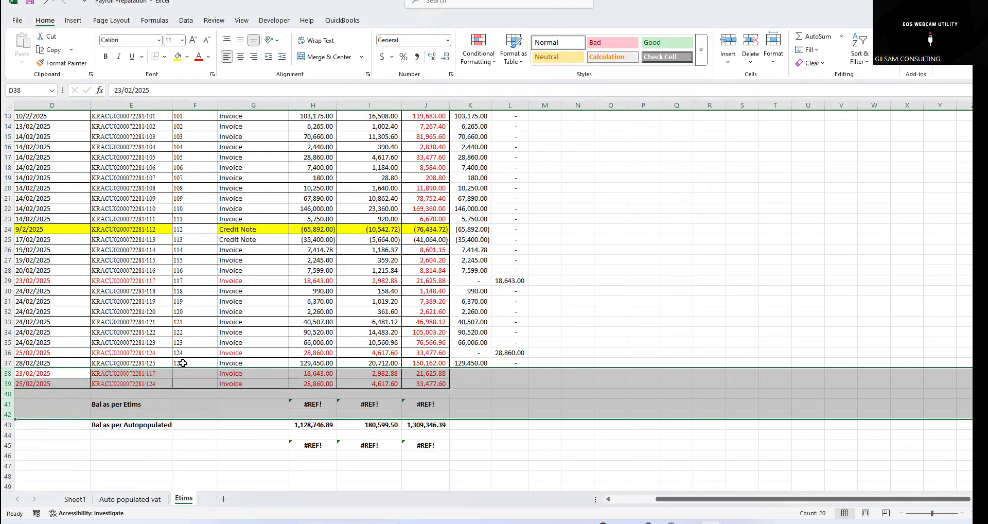
Step: Fill the short invoice number formula from F37 down to F39
click(210, 364)
drag(217, 385, 217, 385)
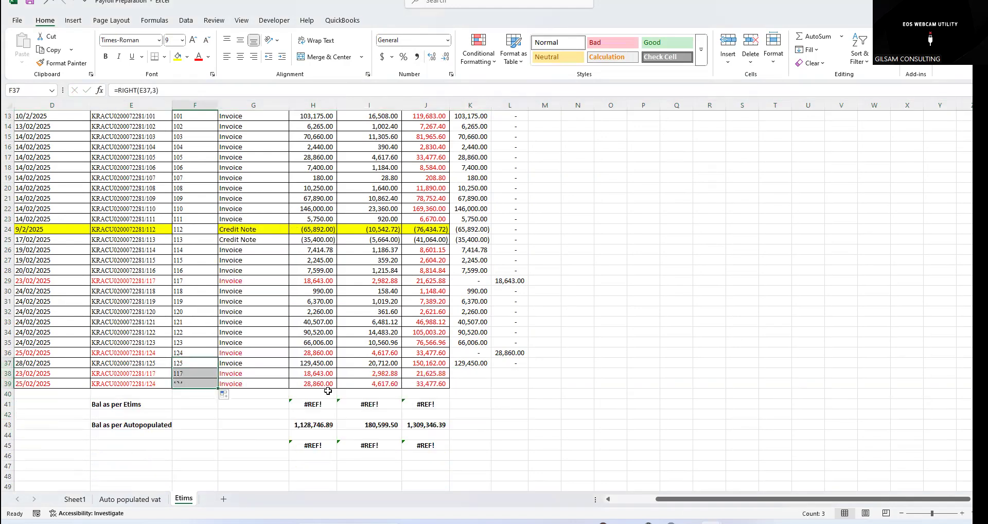
click(329, 385)
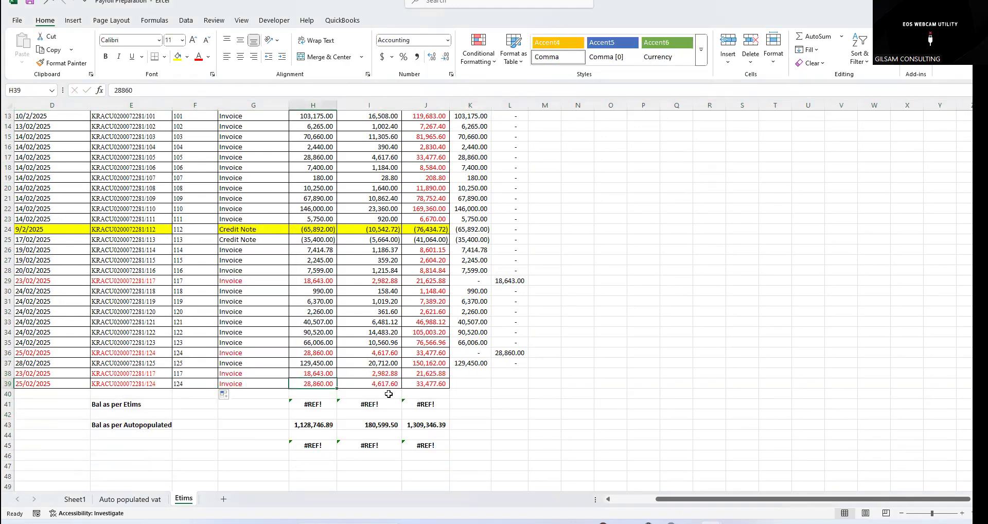
Step: Delete the Bal as per Etims and Bal as per Autopopulated rows from row 41 downward
click(9, 404)
right_click(117, 434)
click(144, 355)
Step: Add AutoSum totals for Net Amount, VAT and Gross Amount in H40:J40
click(374, 405)
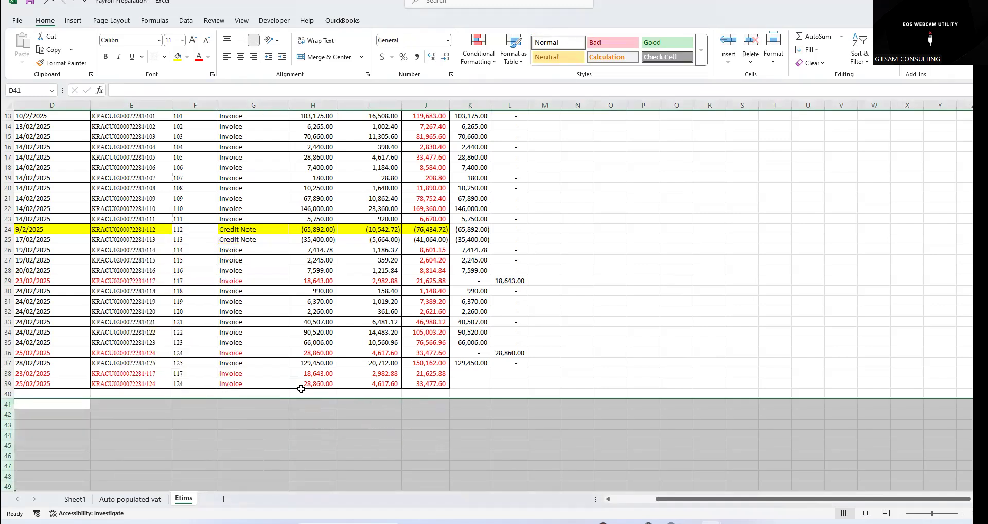
drag(313, 394, 423, 398)
key(alt+equal)
Step: Extend the Auto- SUMIF and Variance formulas in columns K and L down to row 39
click(486, 366)
drag(493, 372, 494, 385)
click(514, 383)
click(524, 355)
drag(528, 358, 469, 383)
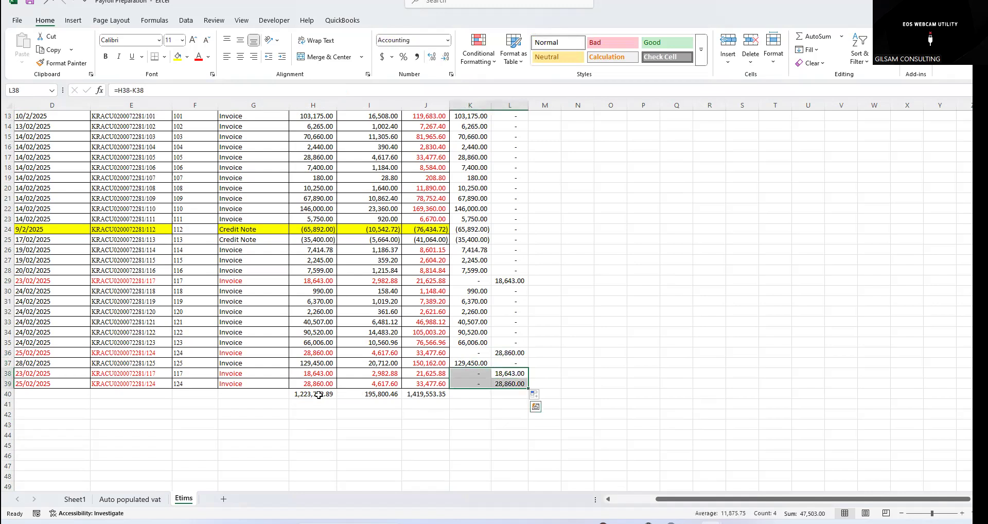
Step: Add an AutoSum total of K2:K39 for the Auto- column in K40
click(314, 396)
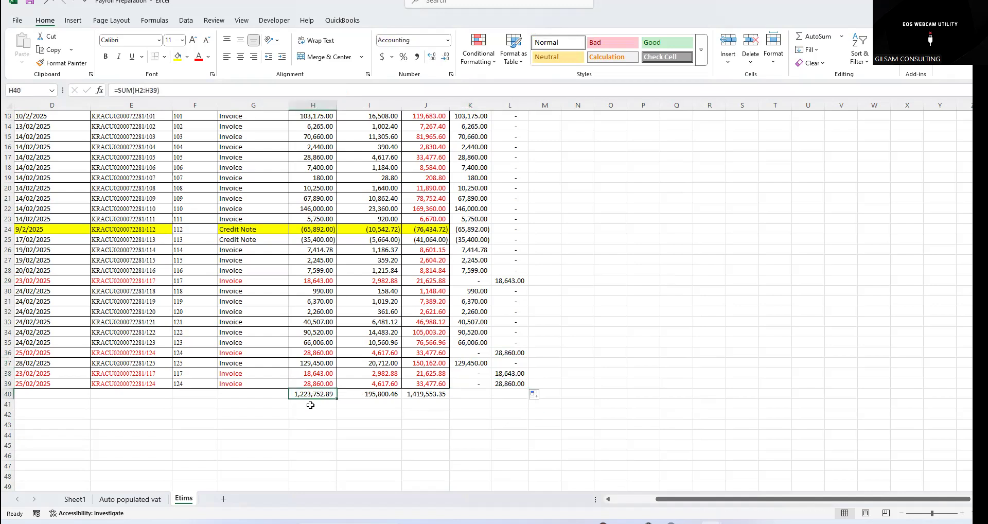
click(471, 393)
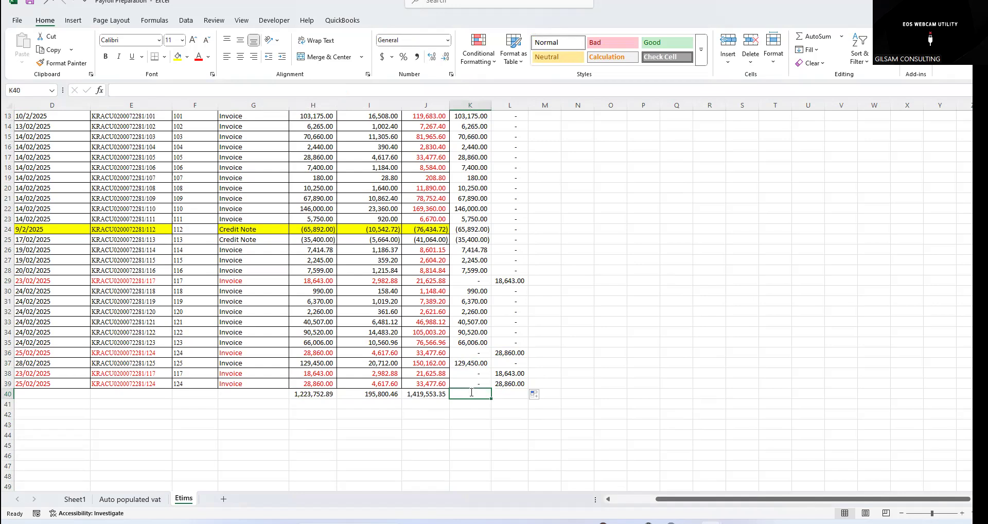
key(alt+equal)
key(ctrl+Return)
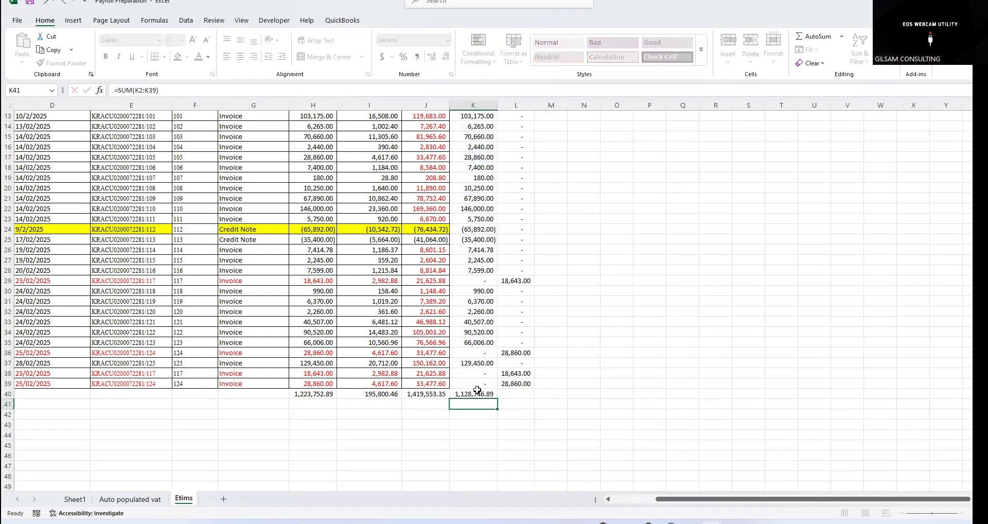
Step: Total the Variance column in L40 with =SUM(L2:L39) and review the column's nonzero variances
key(Left)
key(Left)
key(Left)
key(Right)
key(Right)
key(Right)
key(Right)
key(alt+equal)
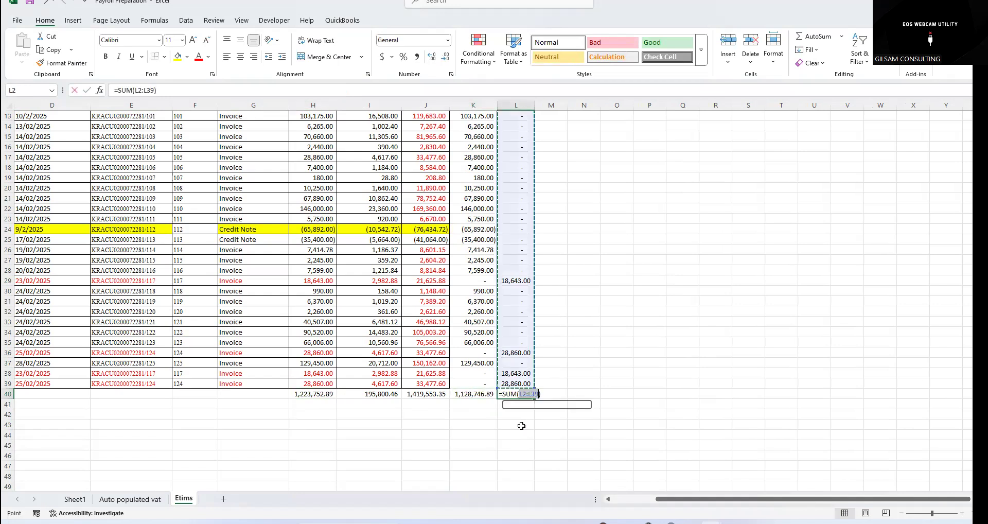
key(Return)
click(513, 394)
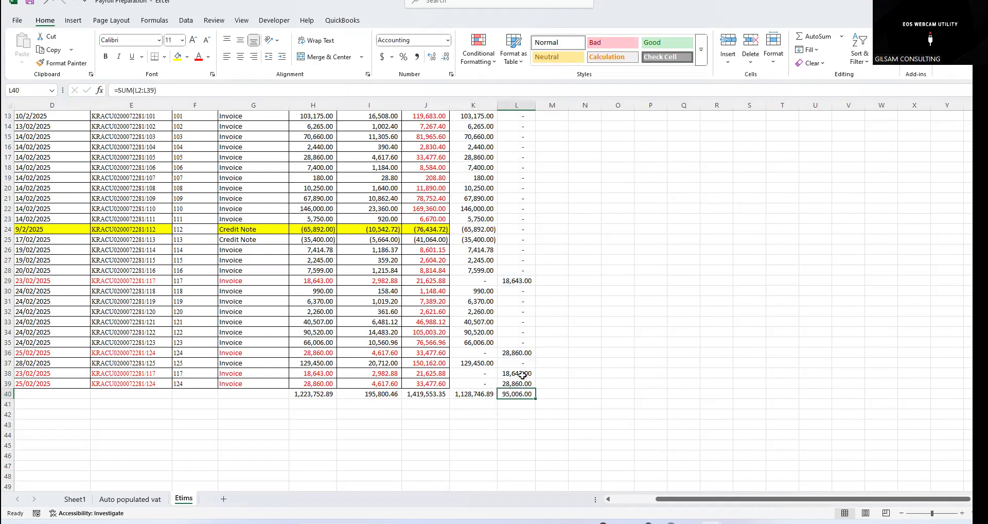
scroll(519, 375, up, 4)
scroll(532, 345, down, 3)
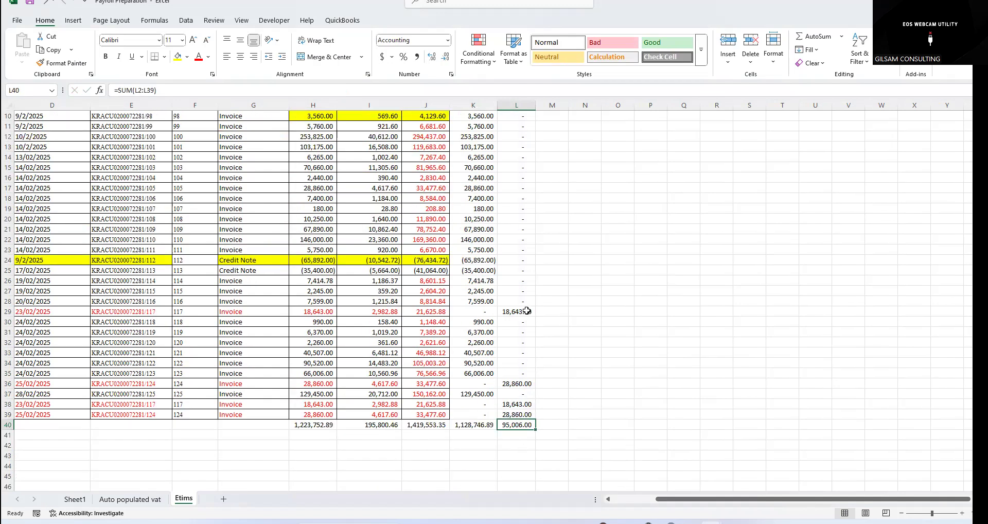
Step: Examine the unmatched invoice in row 29 and the repeated invoice entries in D38:L39, including their amounts and variances
drag(517, 311, 105, 315)
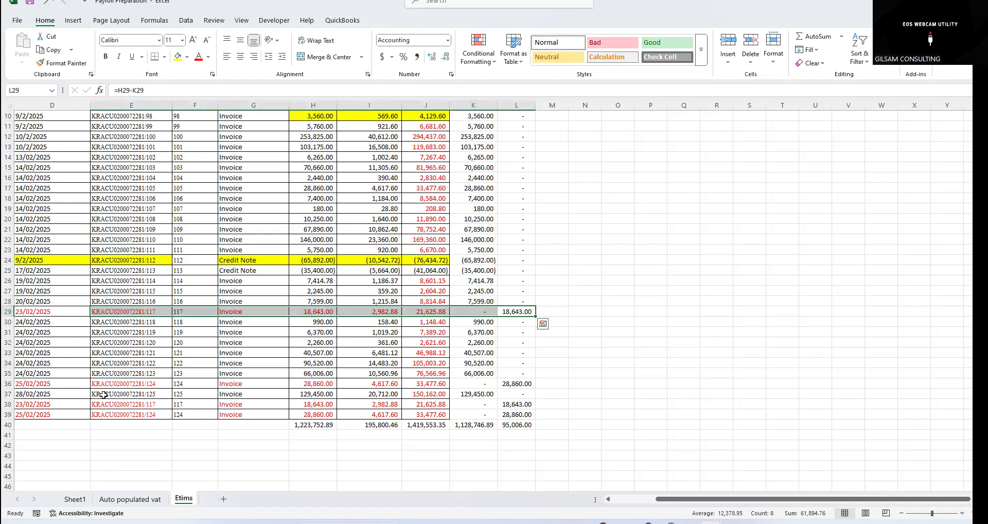
click(82, 395)
drag(105, 405, 105, 410)
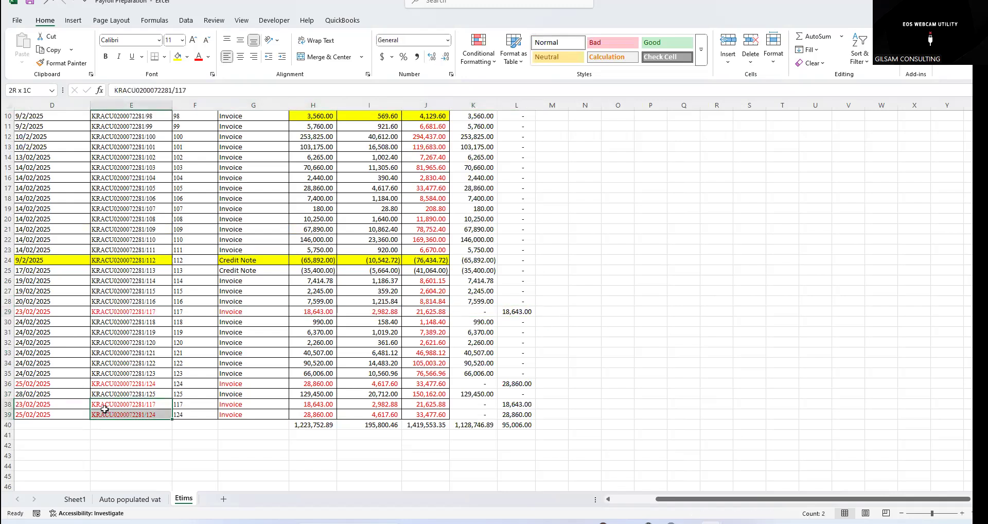
key(ctrl+v)
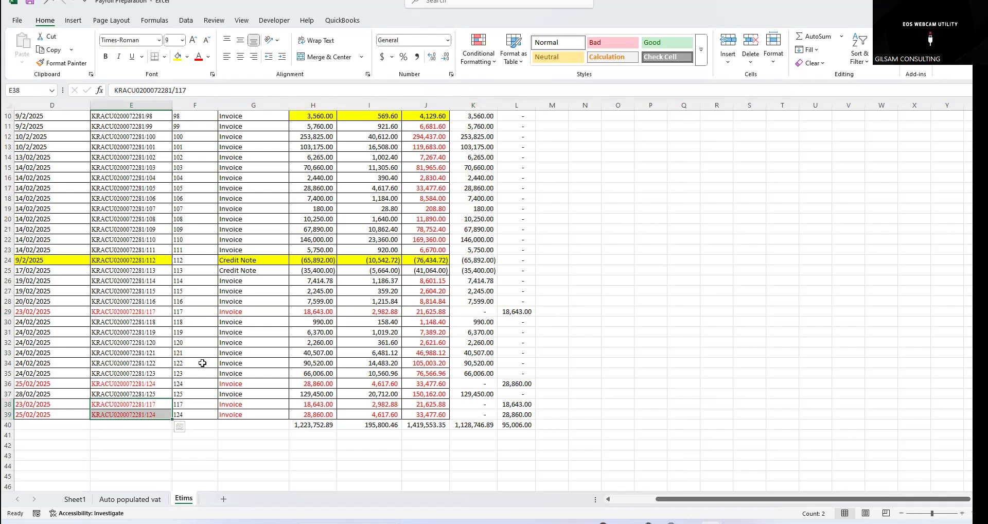
drag(236, 405, 262, 415)
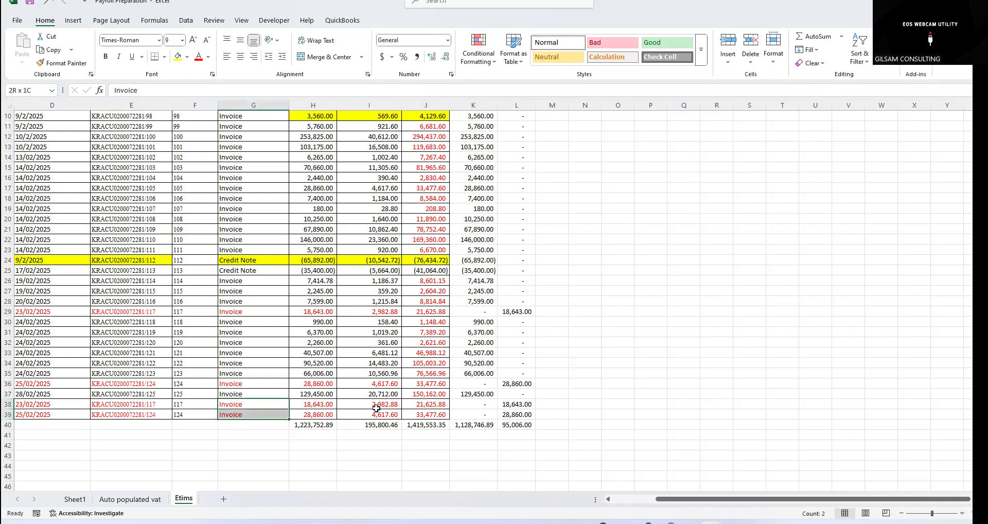
key(shift+Down)
drag(381, 404, 511, 414)
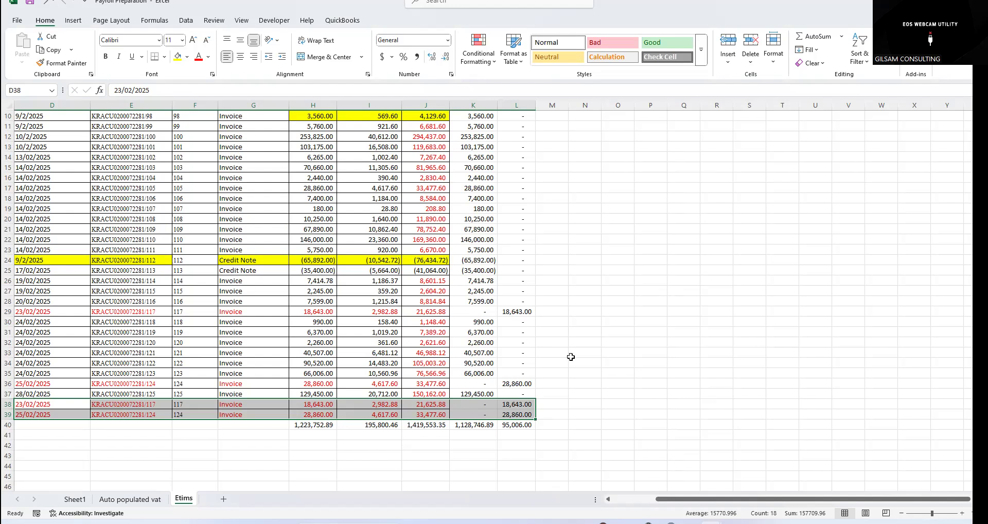
scroll(558, 363, up, 3)
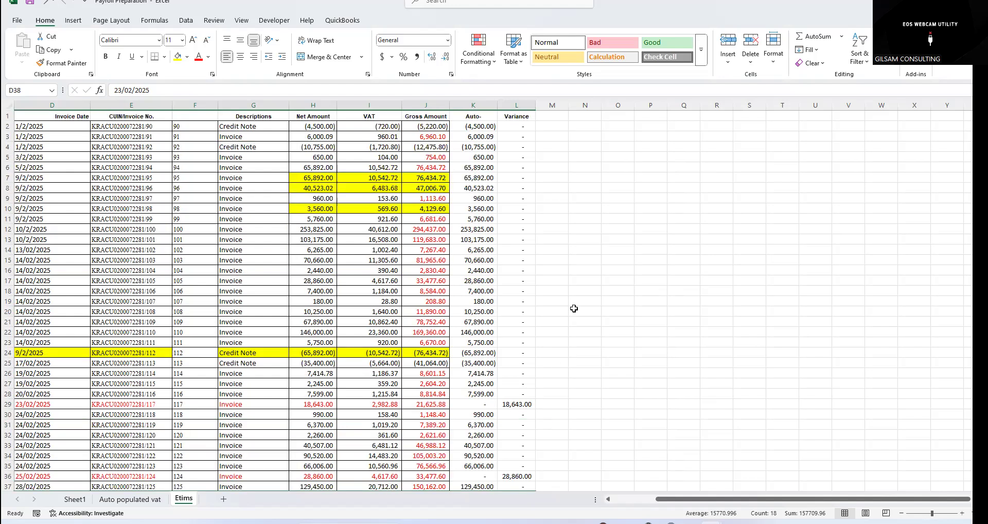